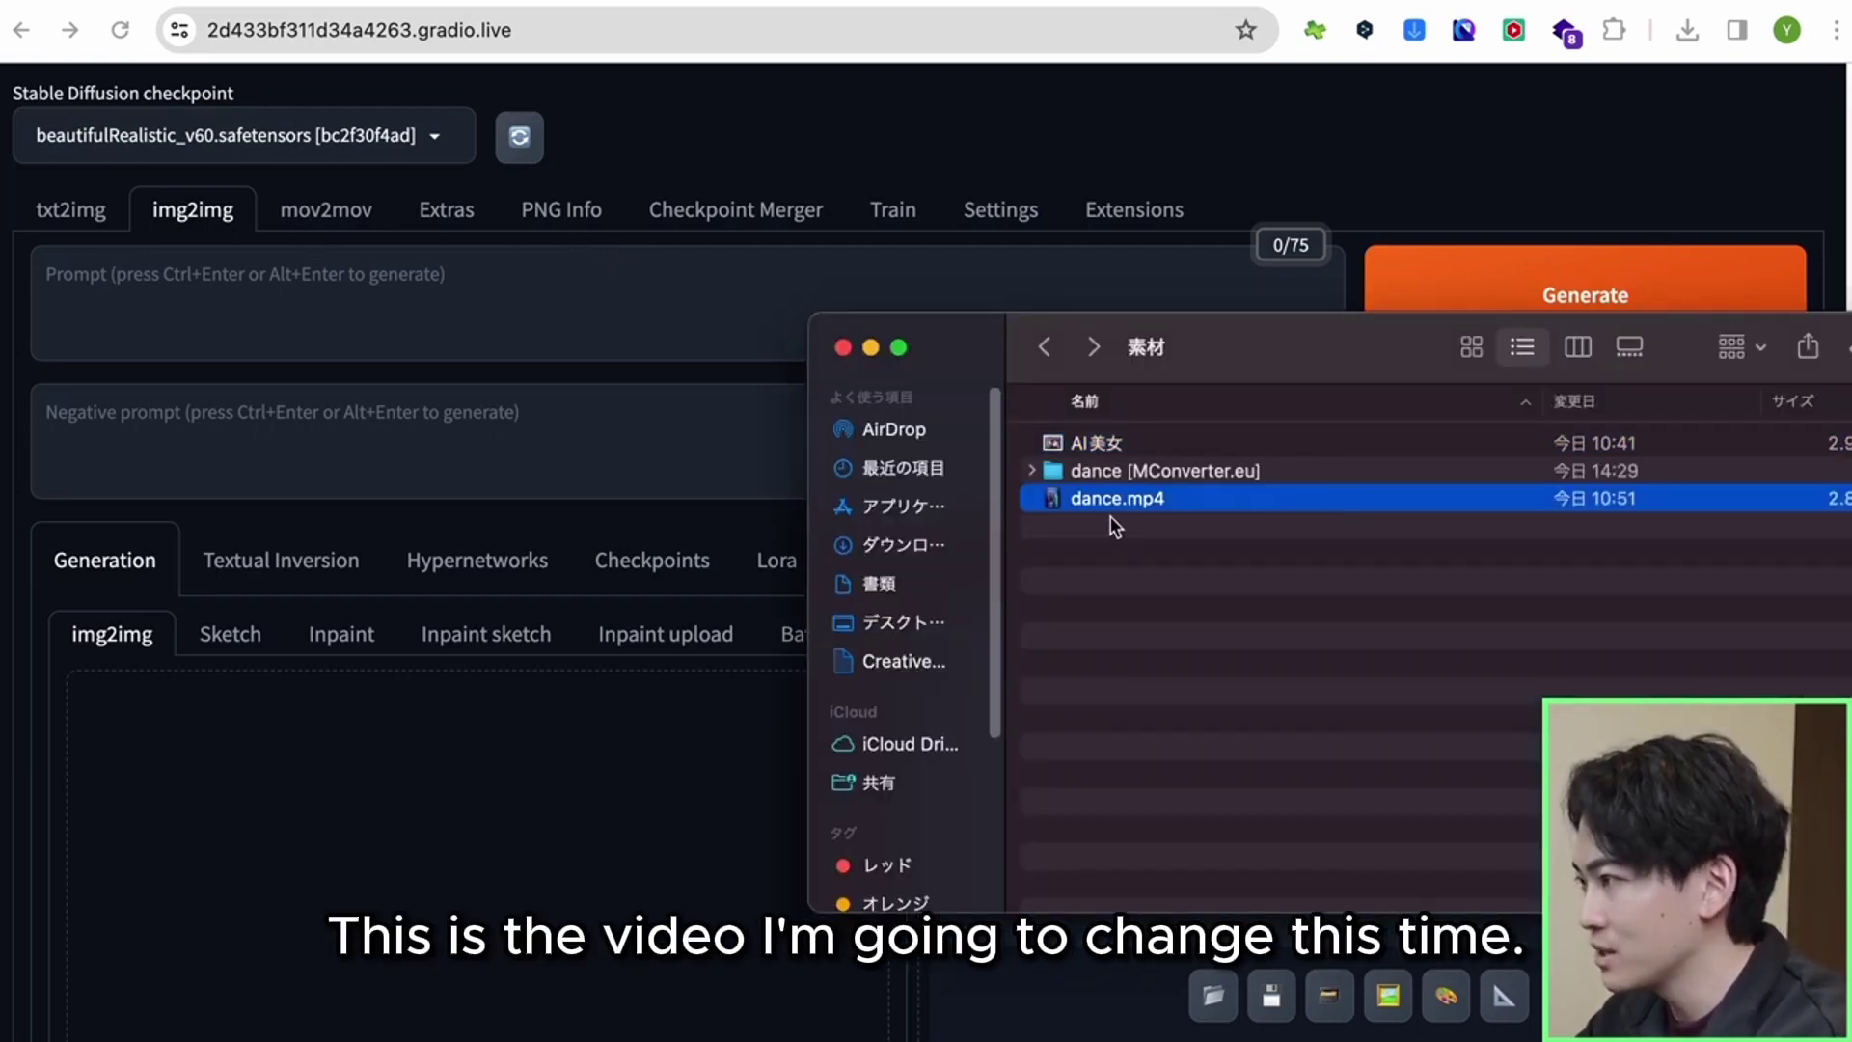
# Step: Play the dance.mp4 clip, preview the AI美女 image, then close both windows
pyautogui.doubleClick(1109, 499)
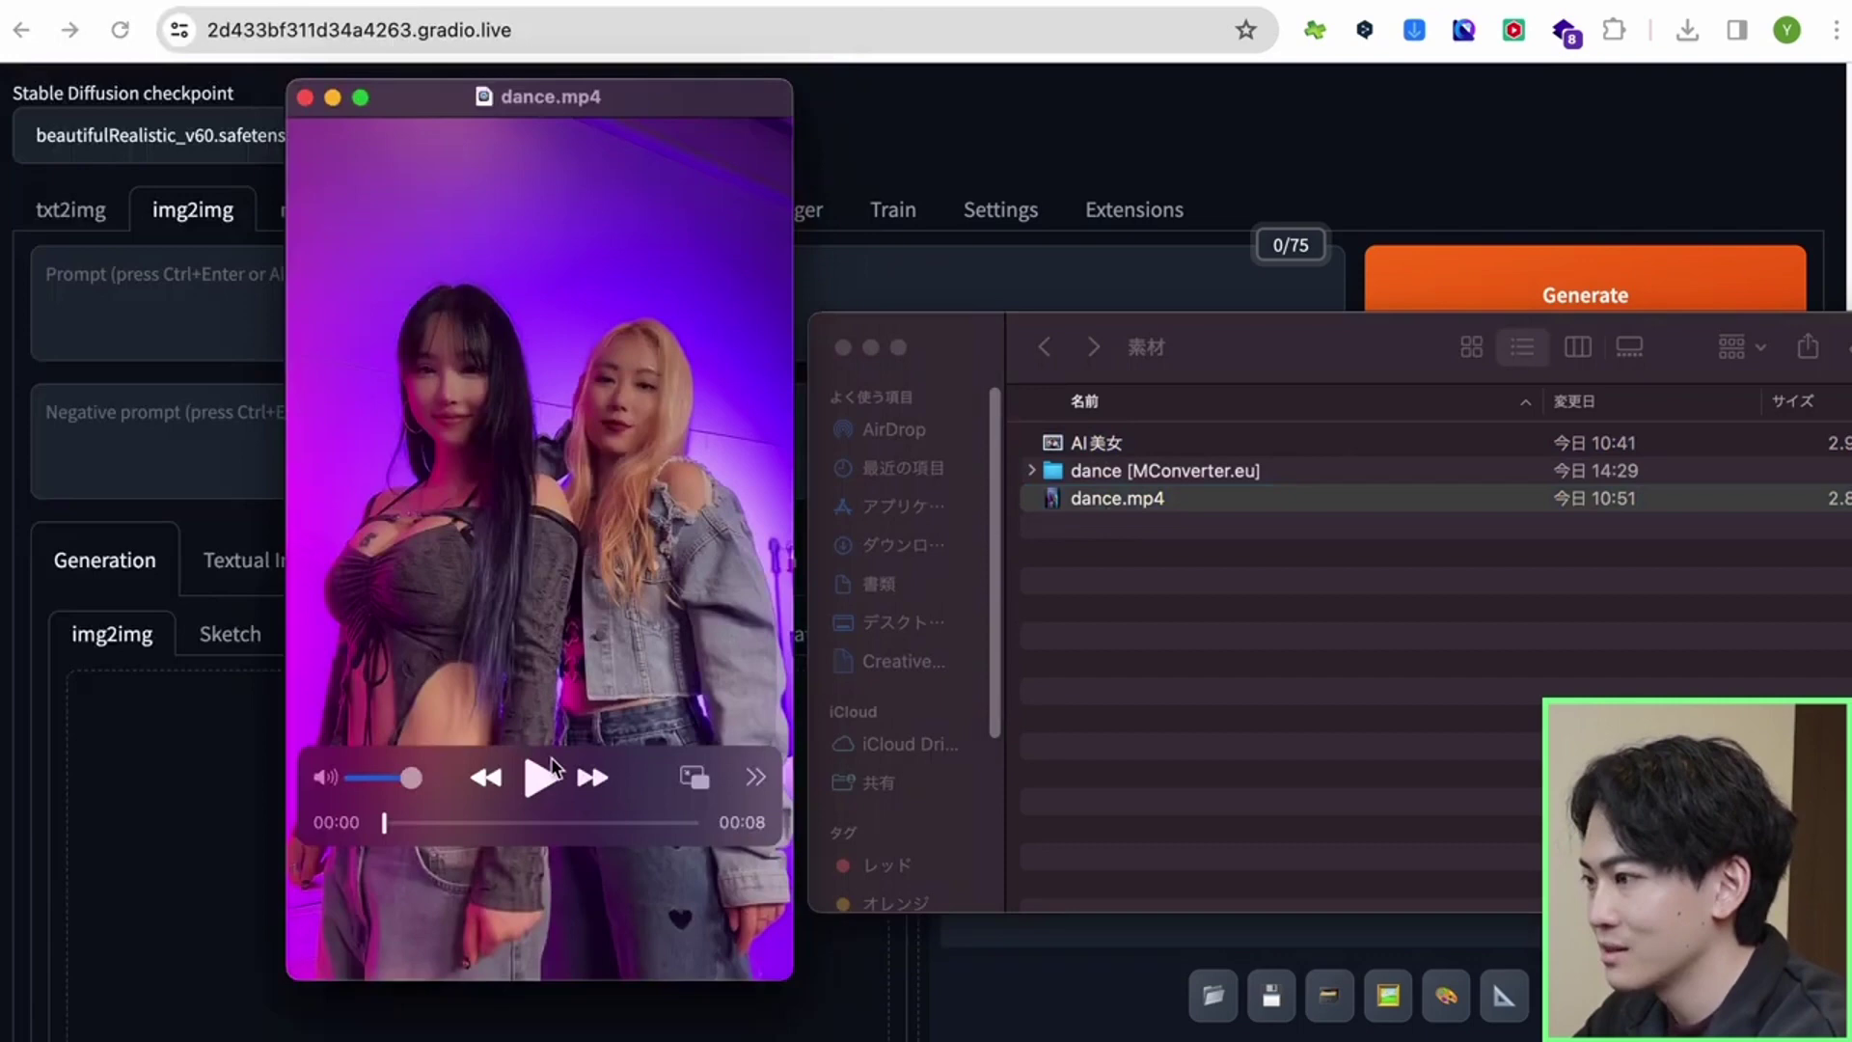
pyautogui.click(547, 775)
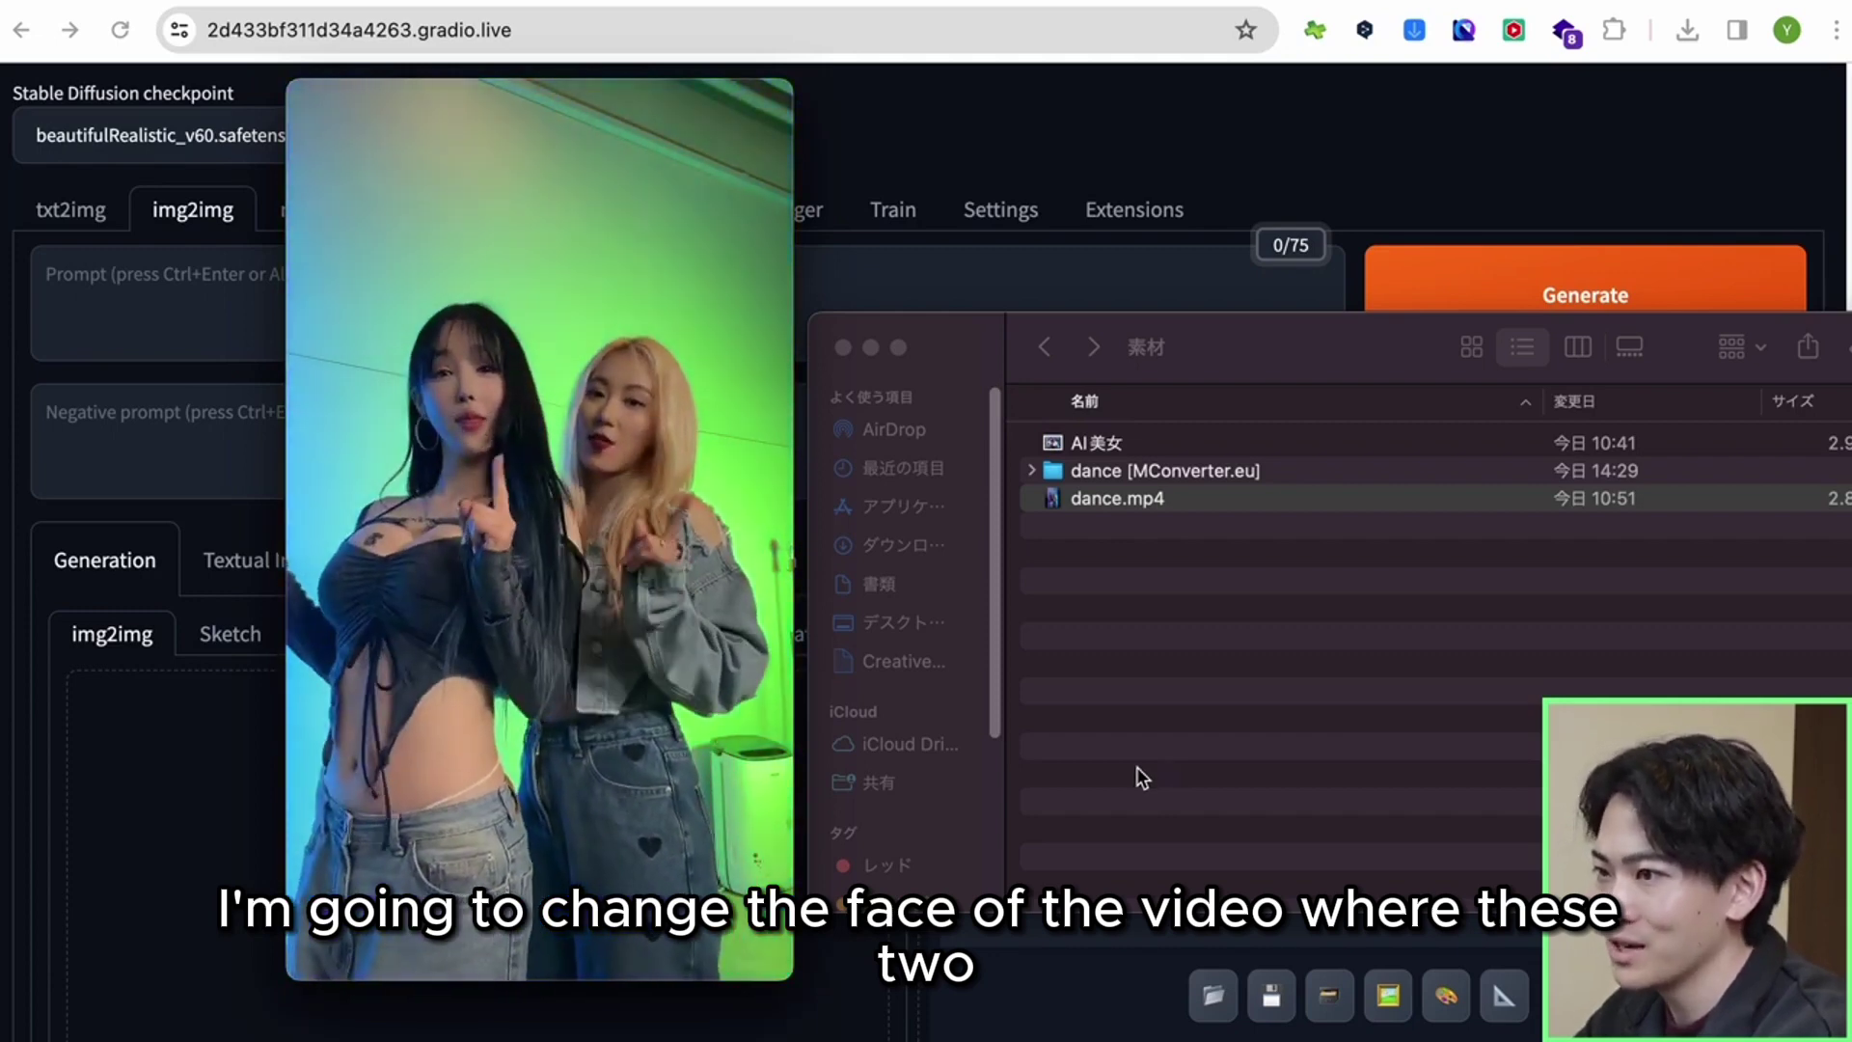
pyautogui.click(1078, 440)
pyautogui.press('space')
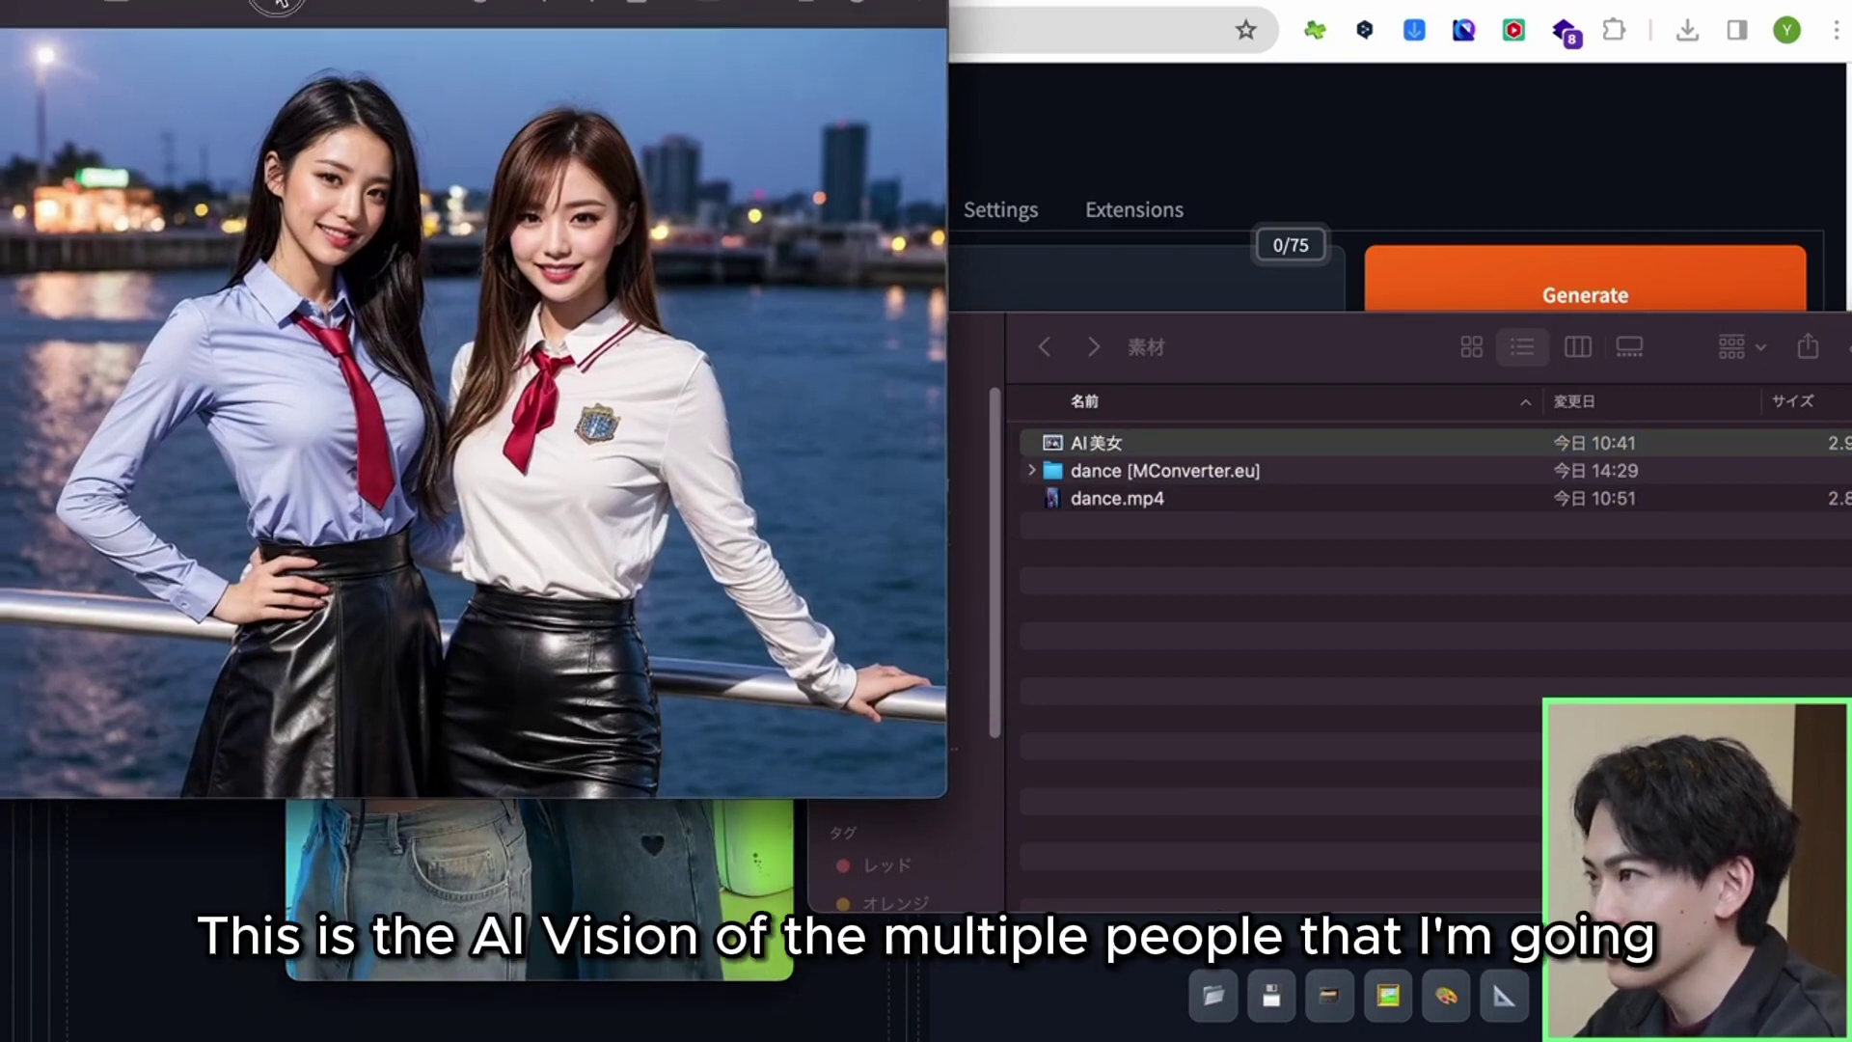
pyautogui.press('super+o')
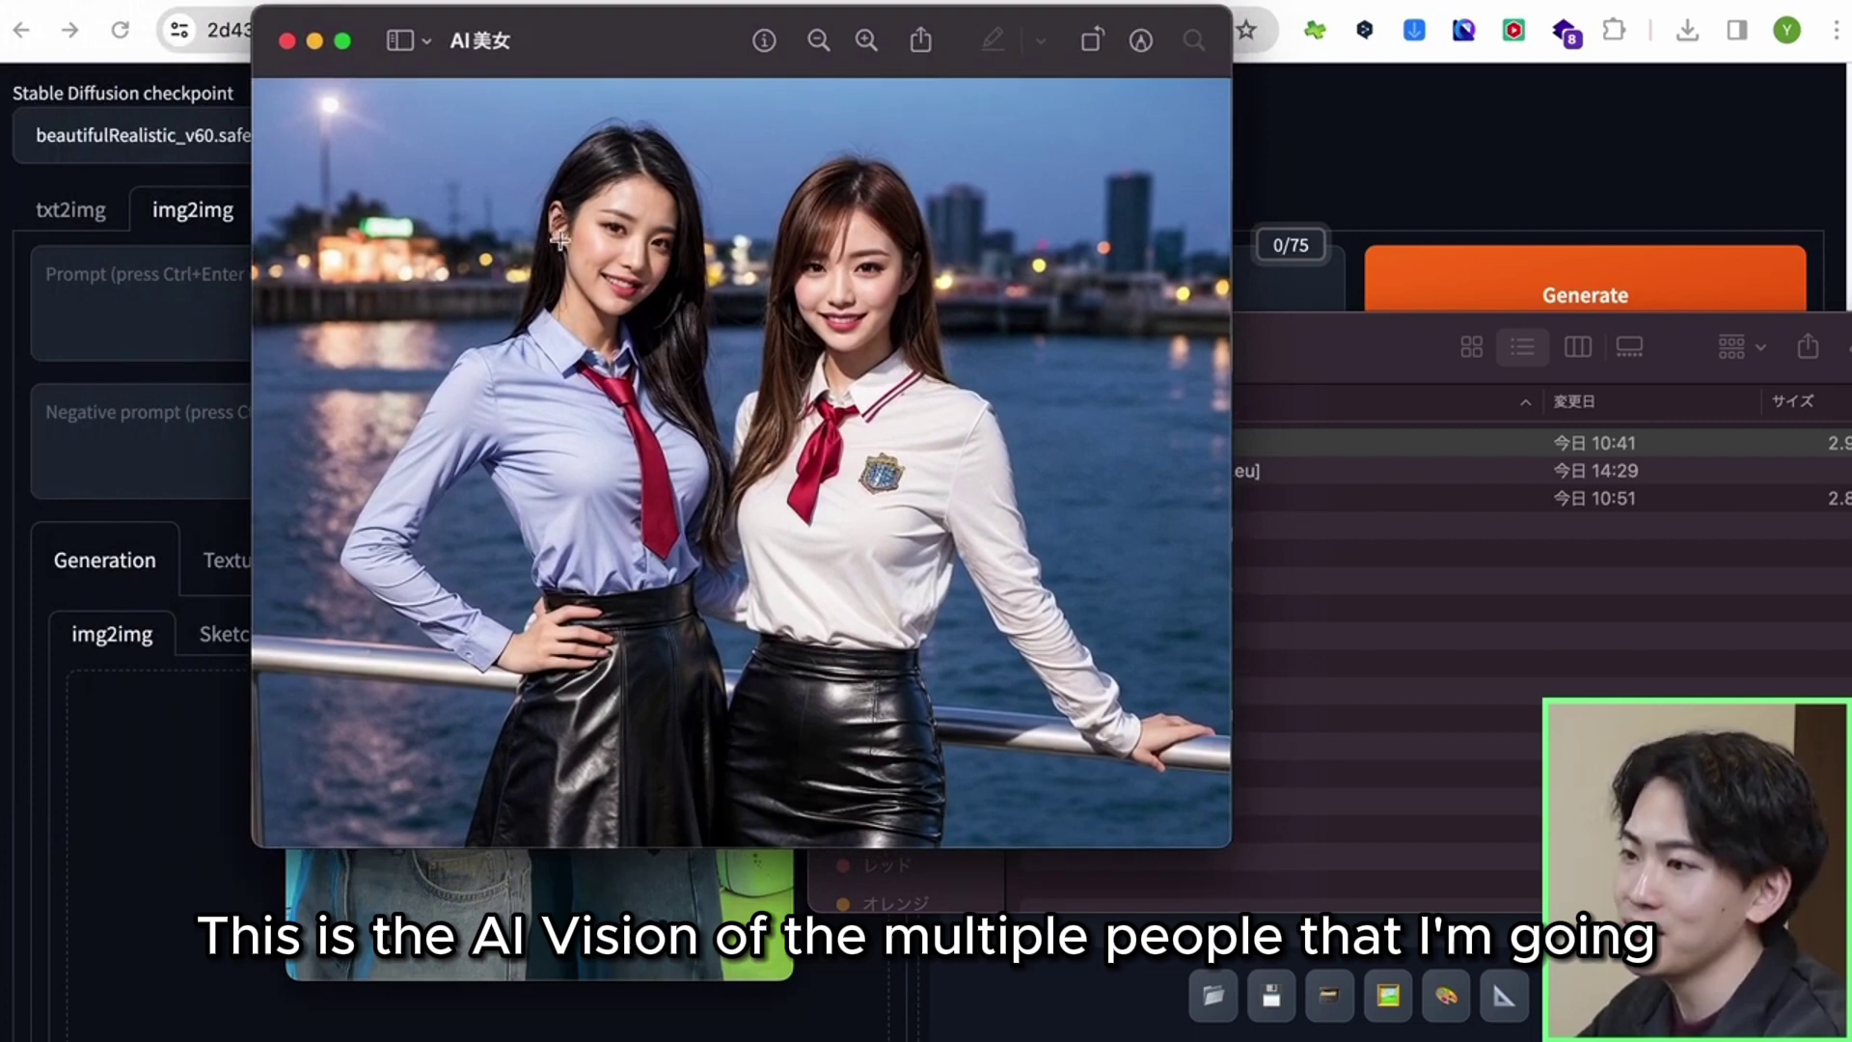
pyautogui.click(205, 499)
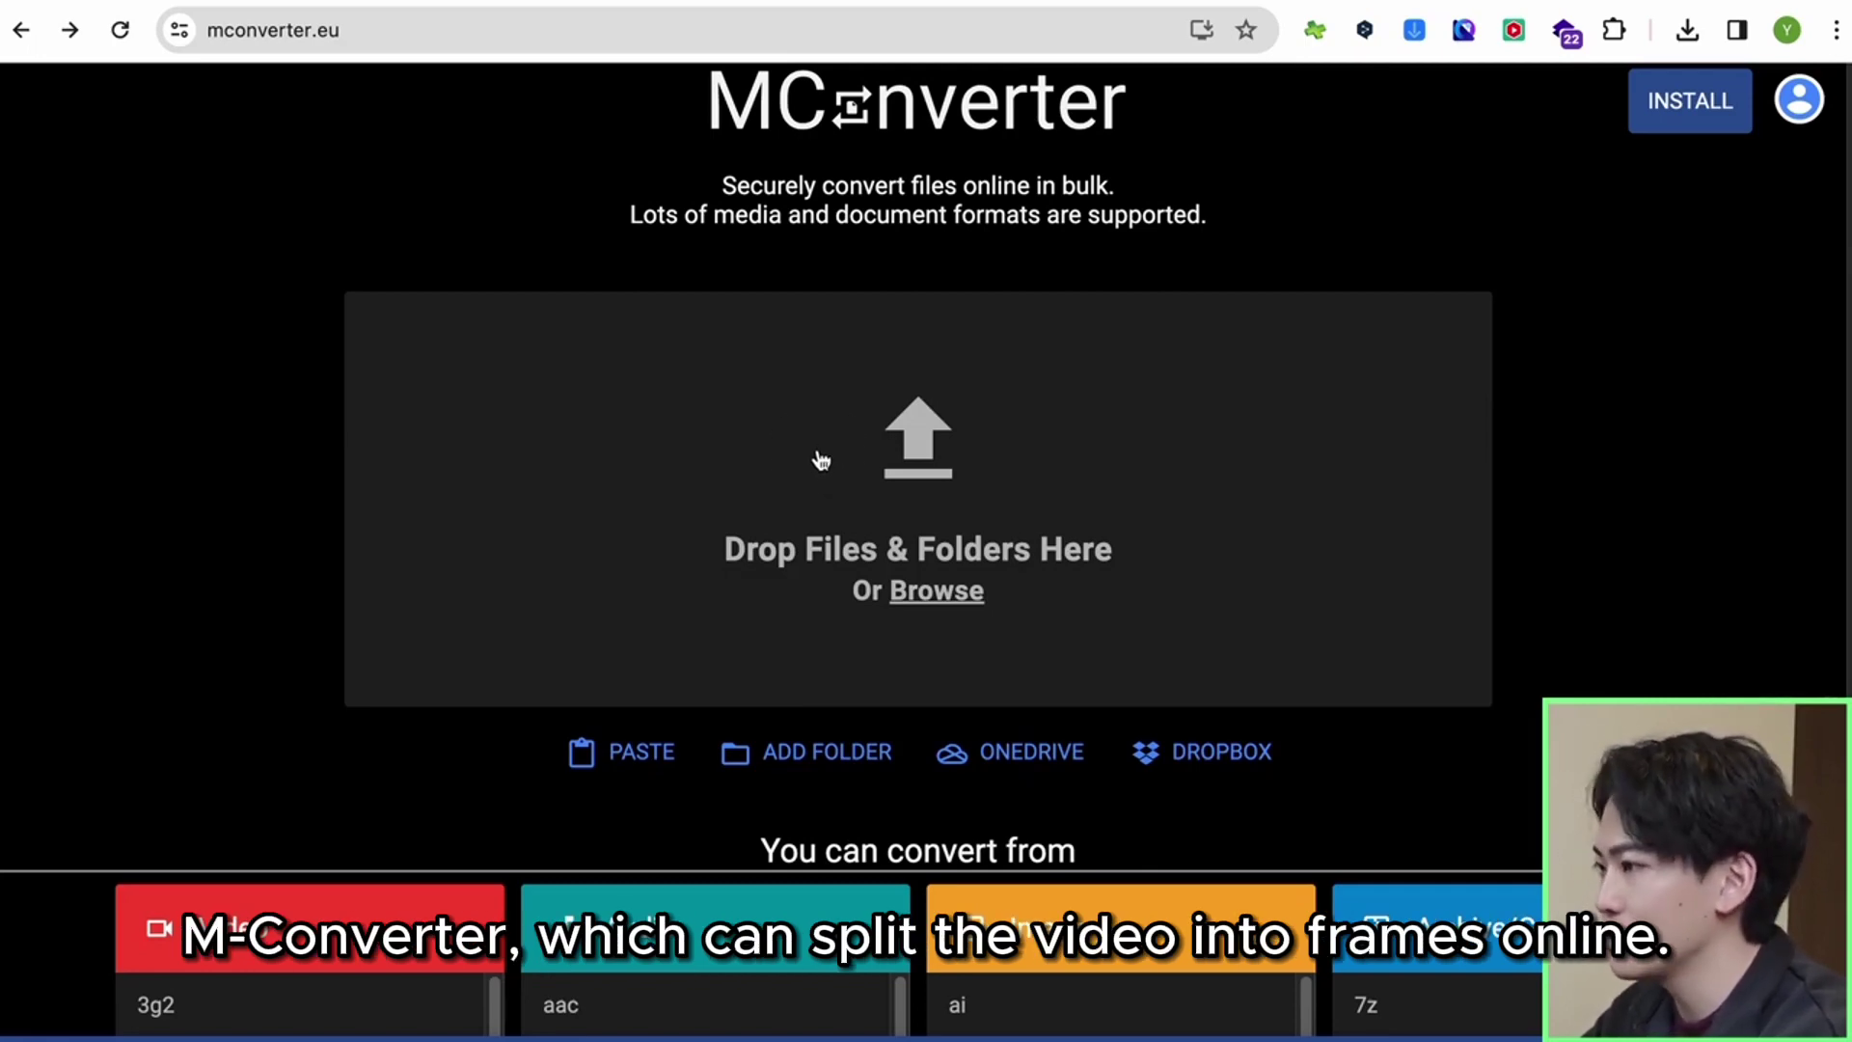
# Step: Upload dance.mp4 from the 素材 folder to MConverter and convert it to PNG
pyautogui.click(821, 460)
pyautogui.click(653, 258)
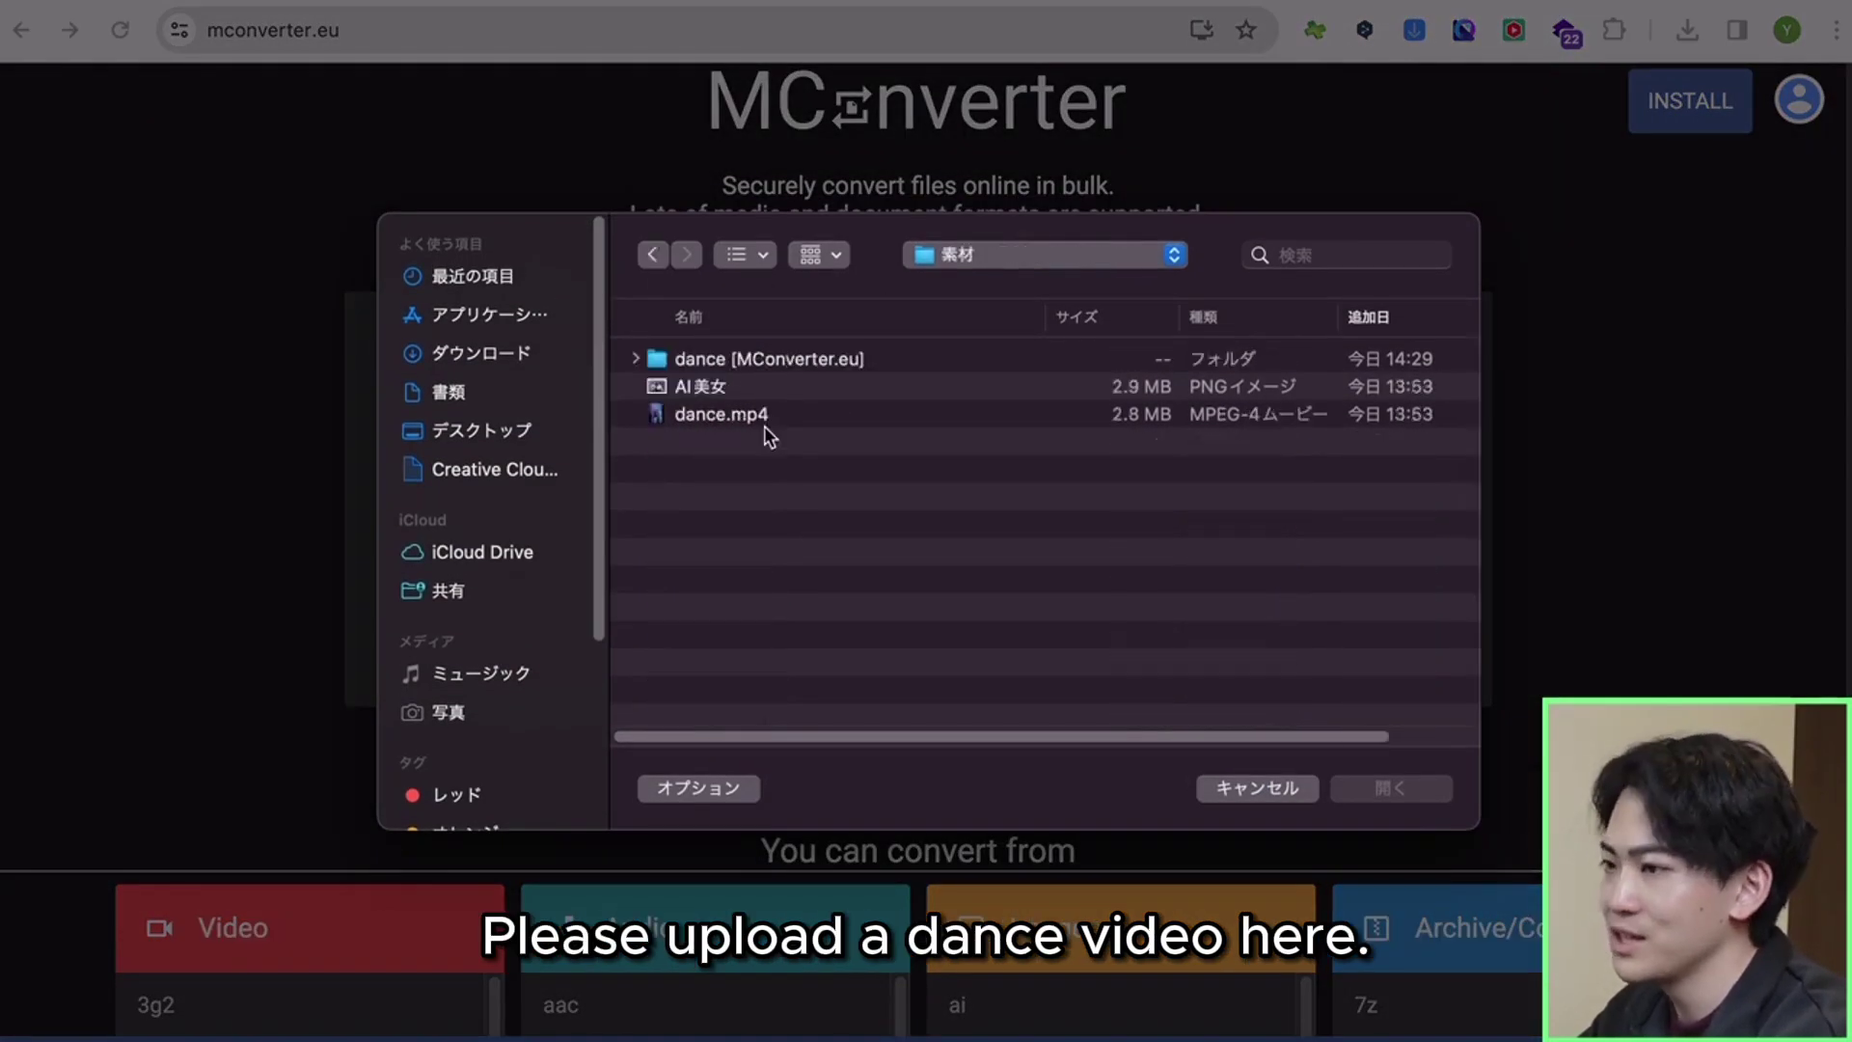
pyautogui.doubleClick(764, 426)
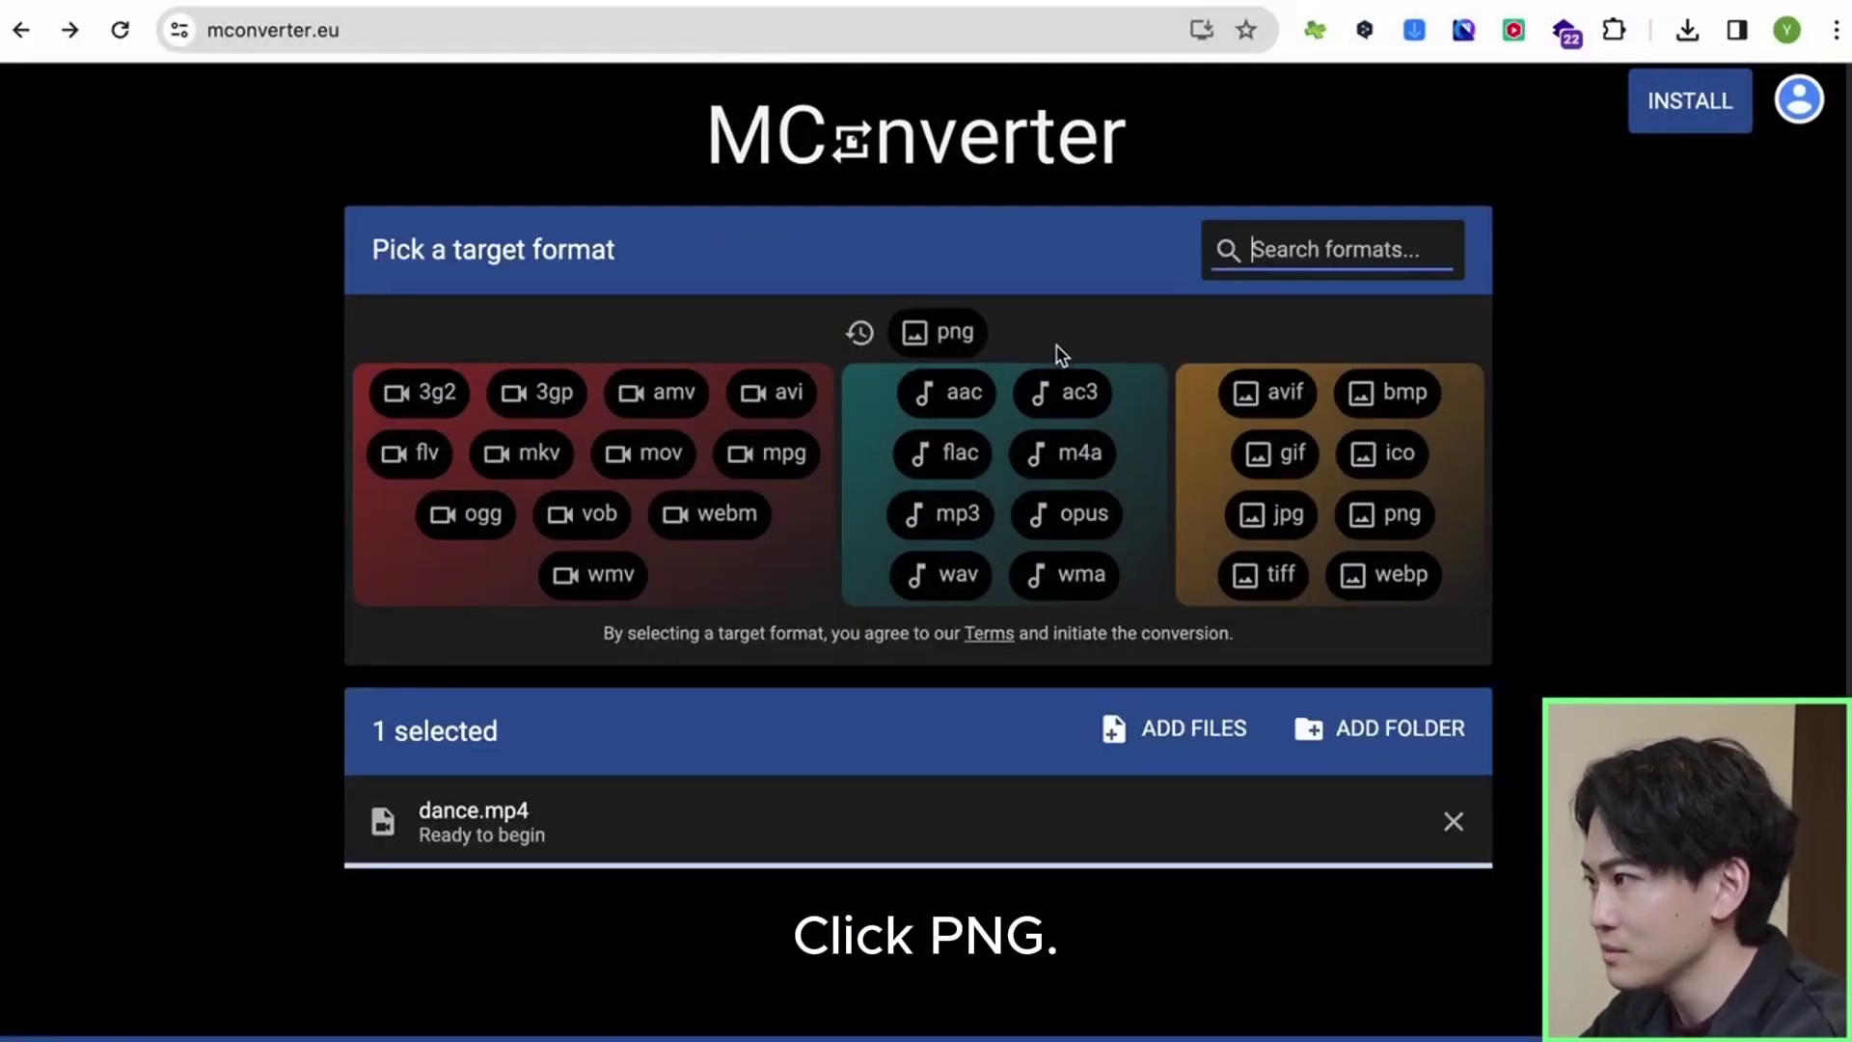
pyautogui.click(961, 332)
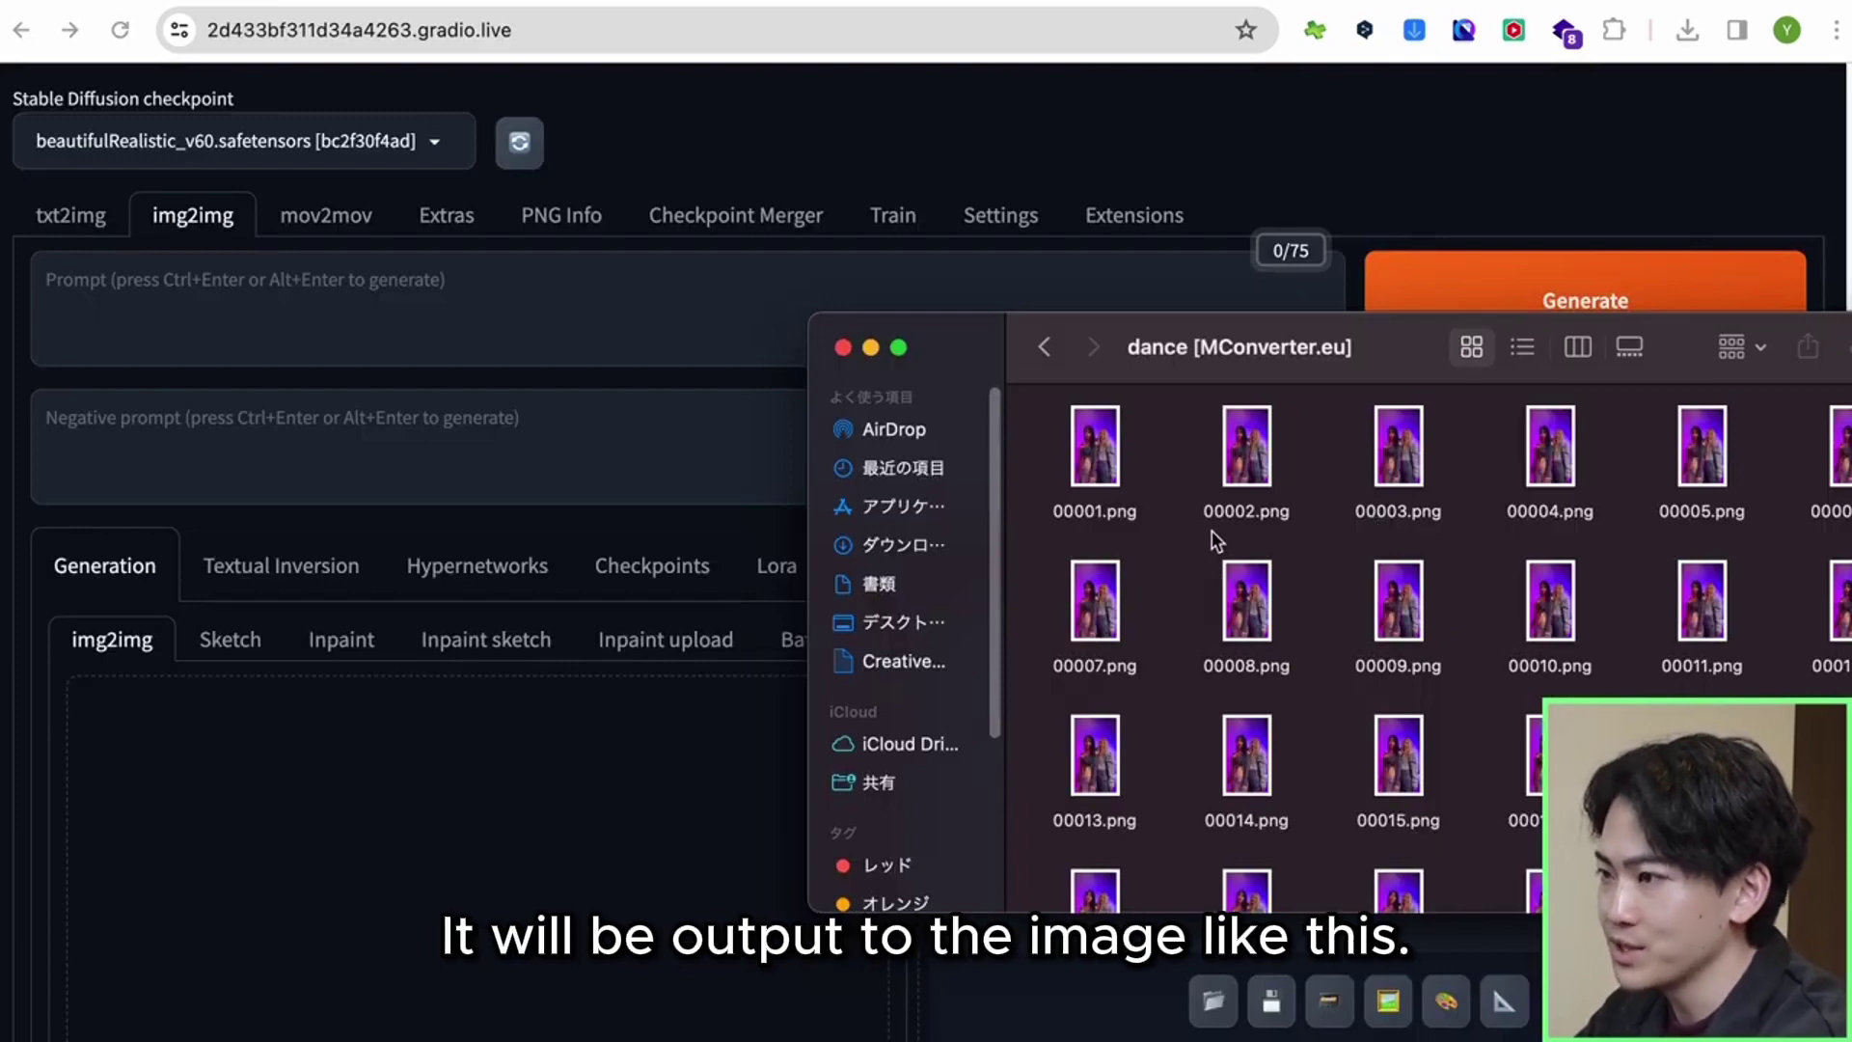
# Step: Select the first row of PNG frames in the dance [MConverter.eu] folder
pyautogui.moveTo(1044, 451); pyautogui.dragTo(1838, 925)
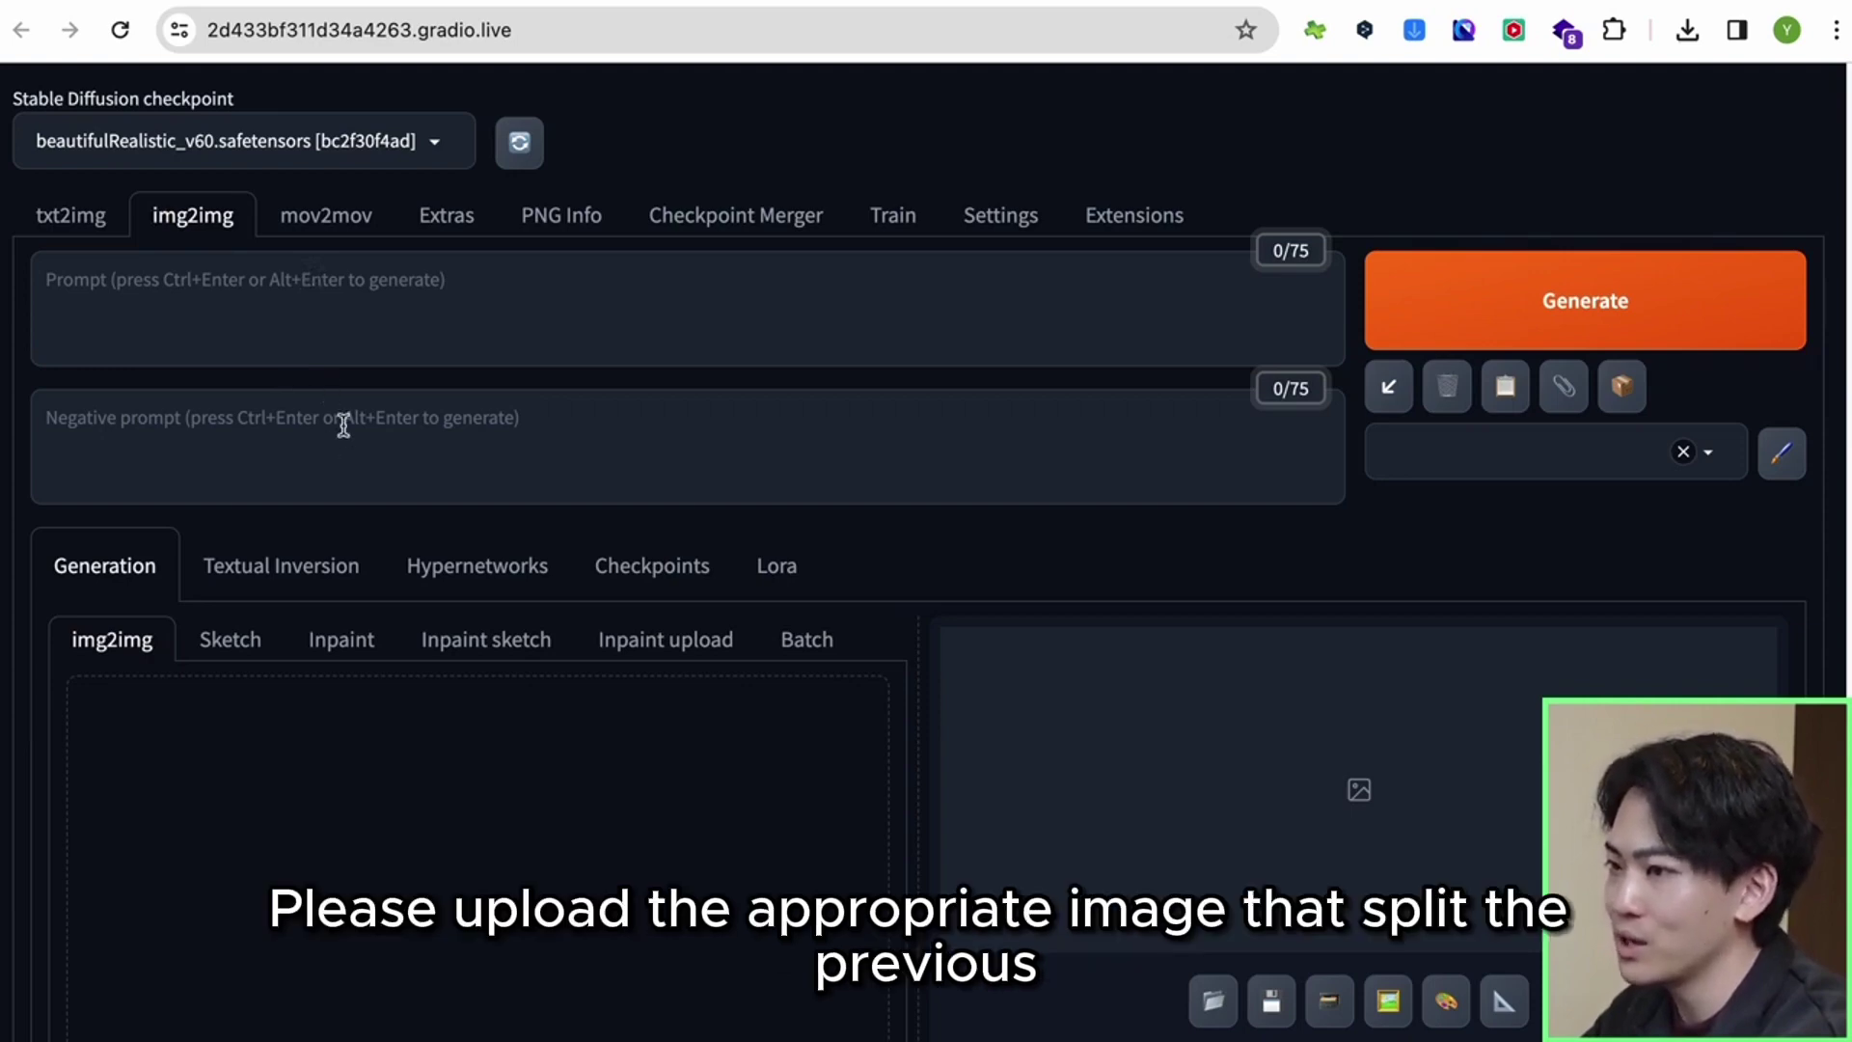
# Step: Load frame 00221.png from the dance [MConverter.eu] folder as the img2img input
pyautogui.scroll(-2, 343, 424)
pyautogui.scroll(-1, 483, 727)
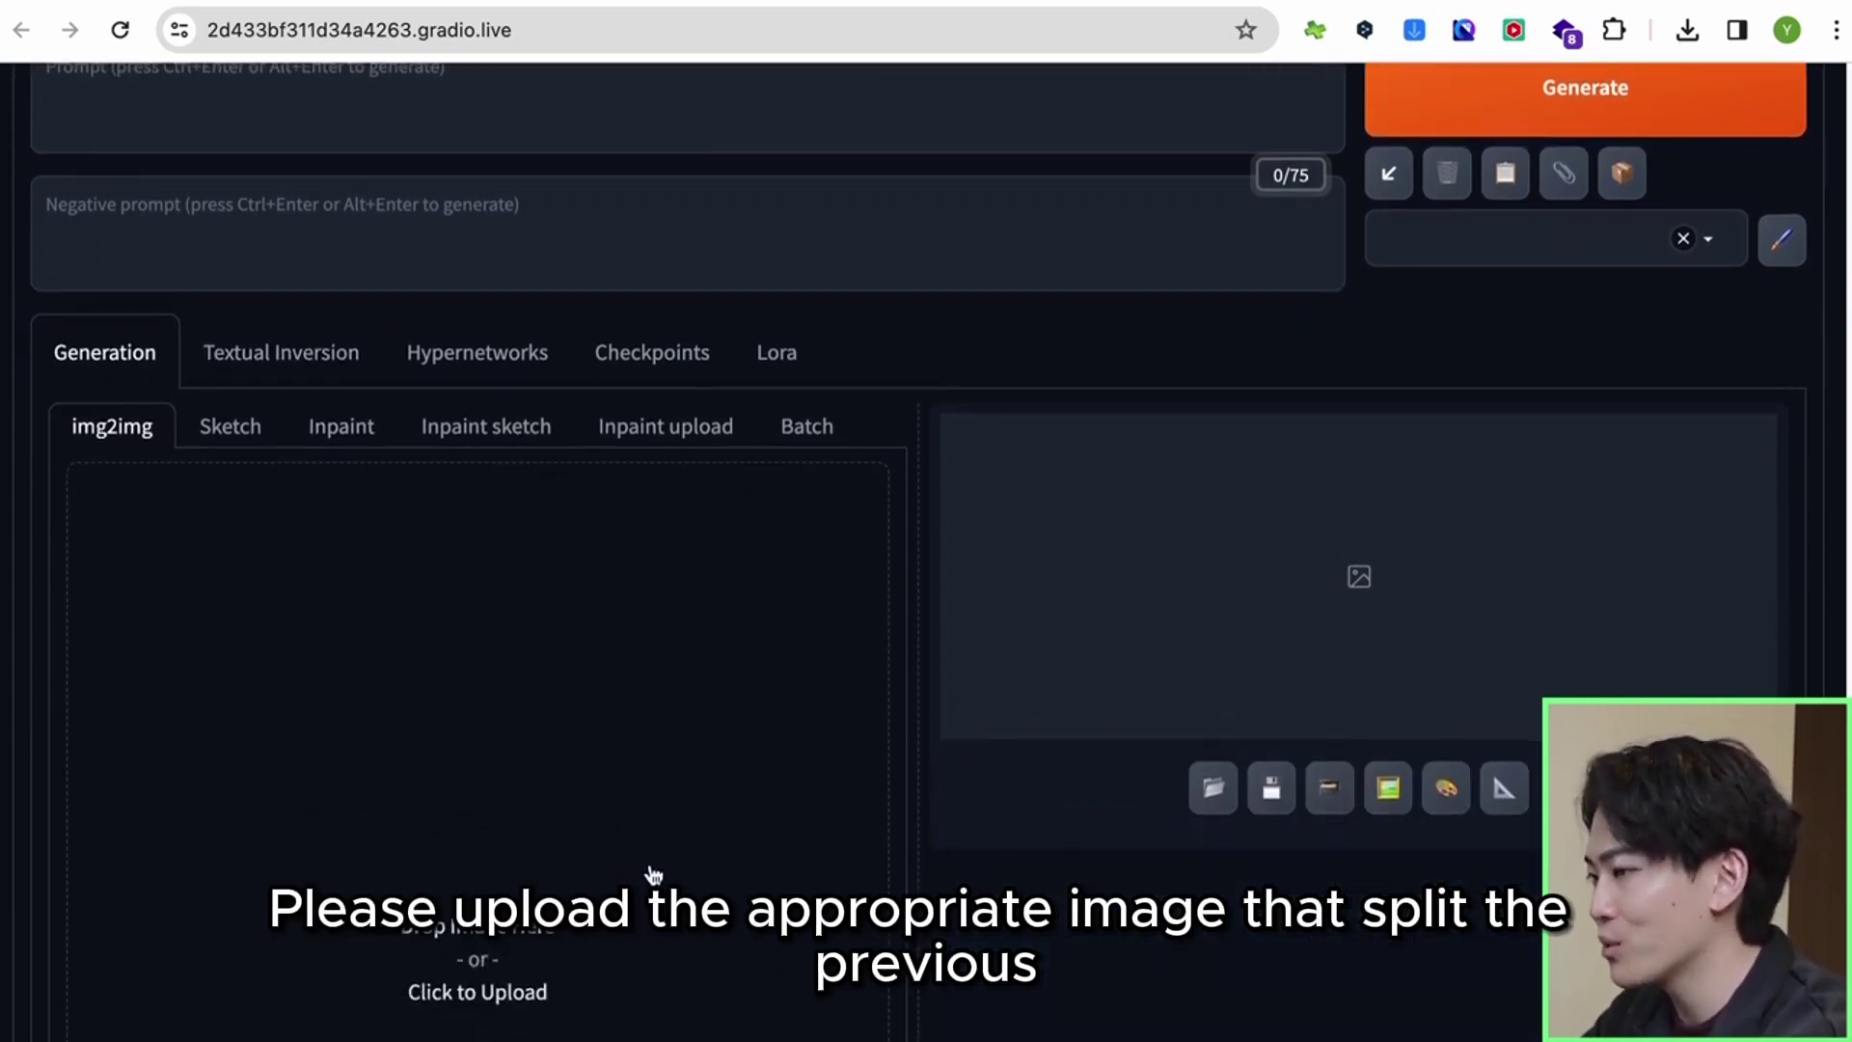
pyautogui.click(504, 802)
pyautogui.doubleClick(785, 363)
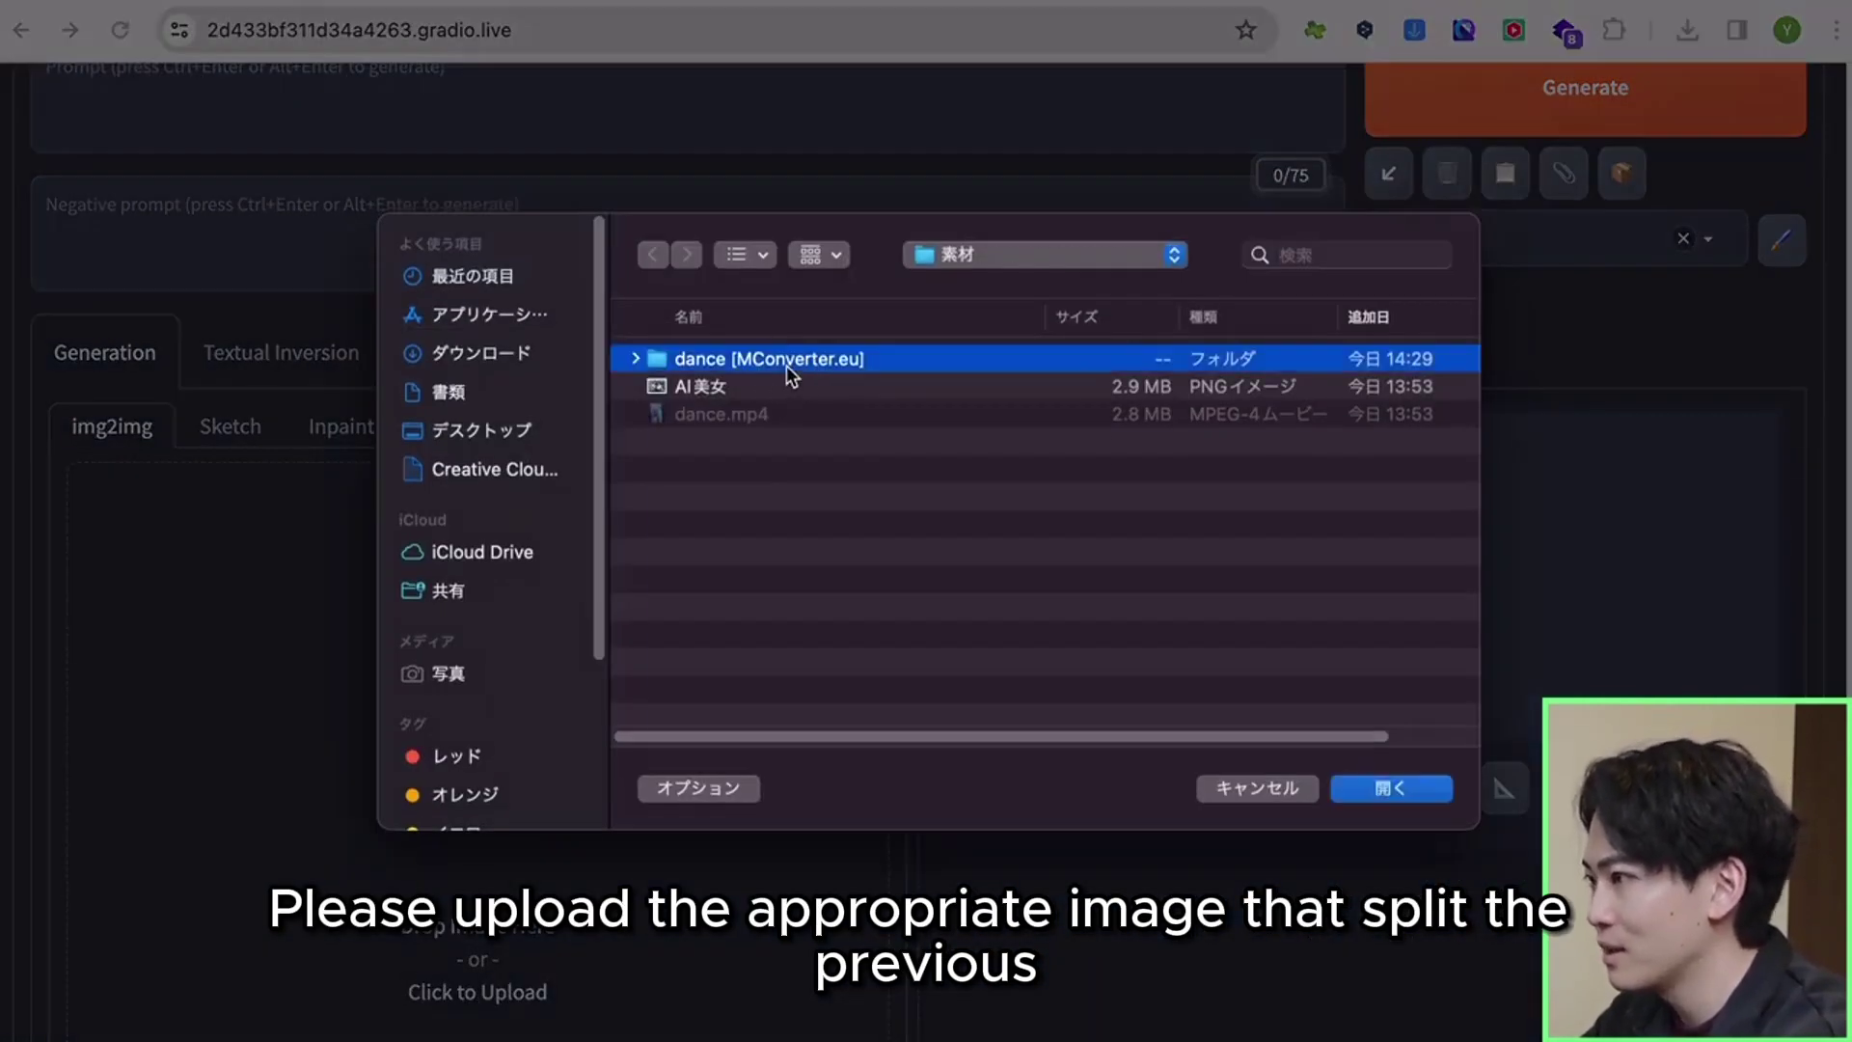
pyautogui.doubleClick(747, 416)
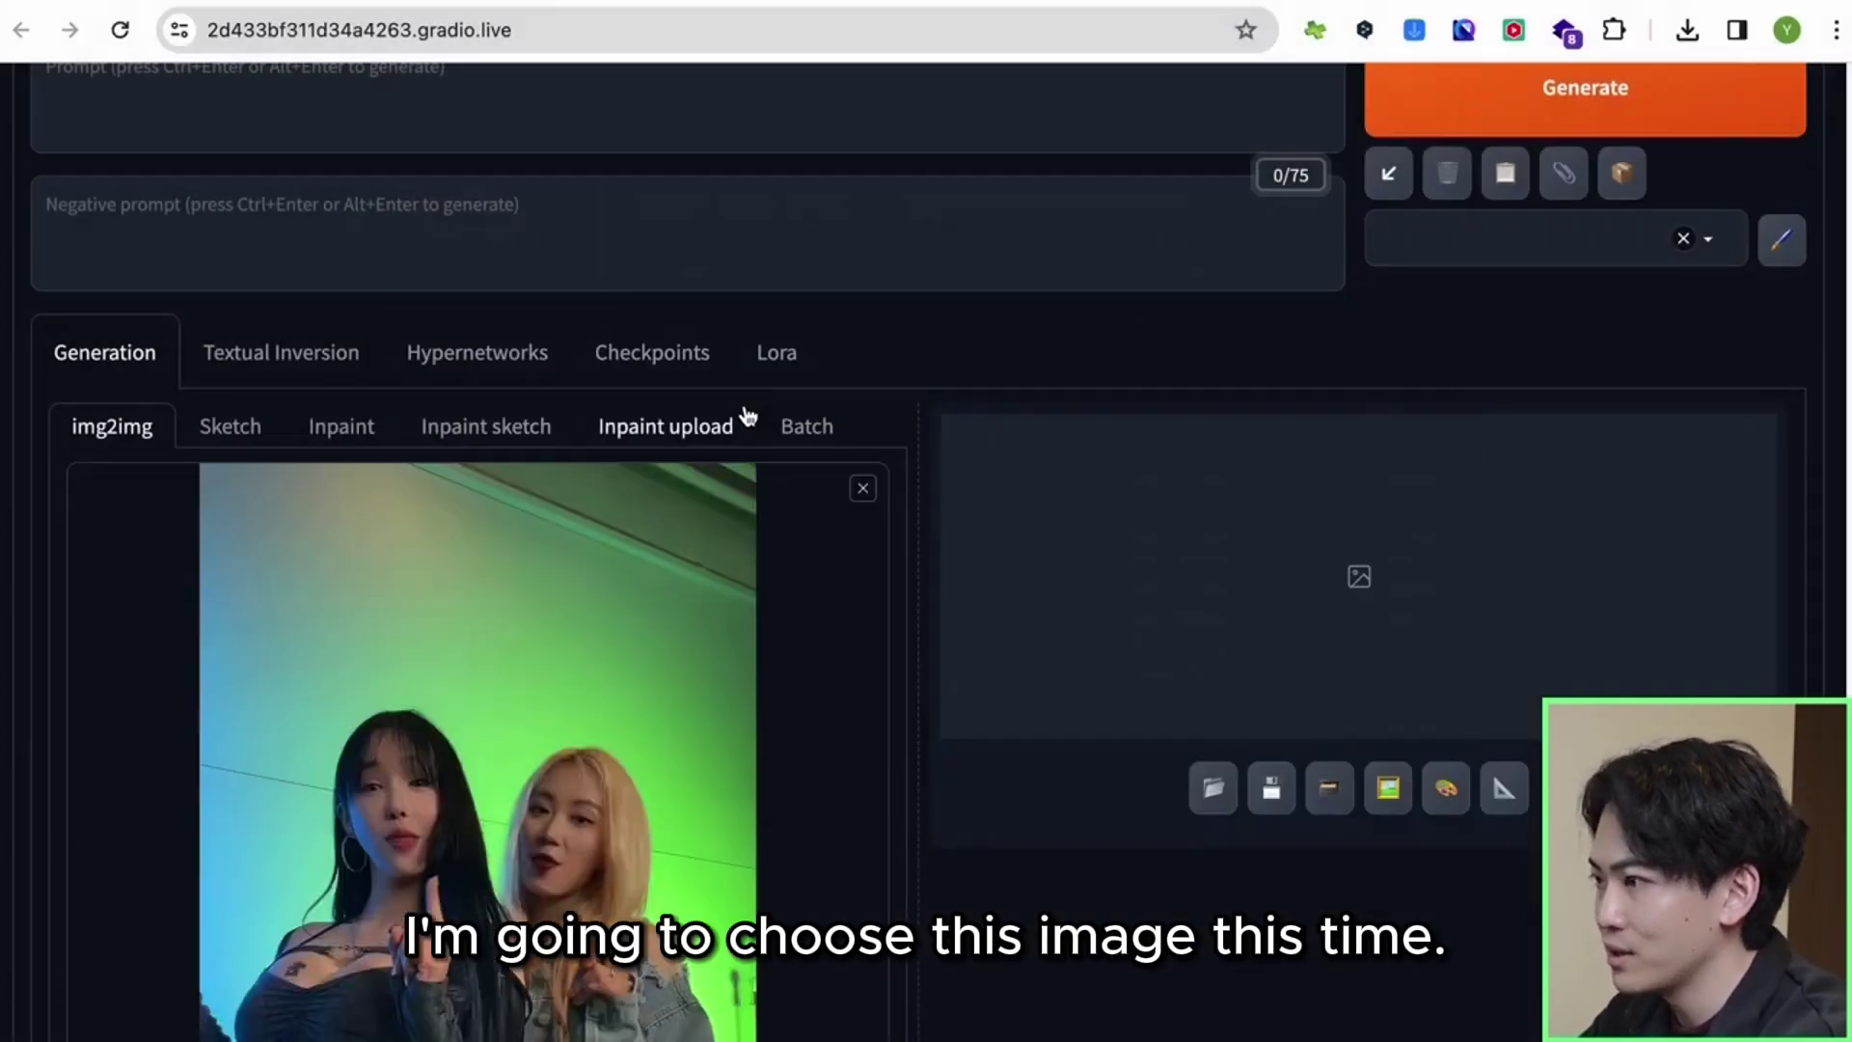
# Step: Match the output size to the frame (720×1280) and set denoising strength to 0.03
pyautogui.scroll(-5, 709, 627)
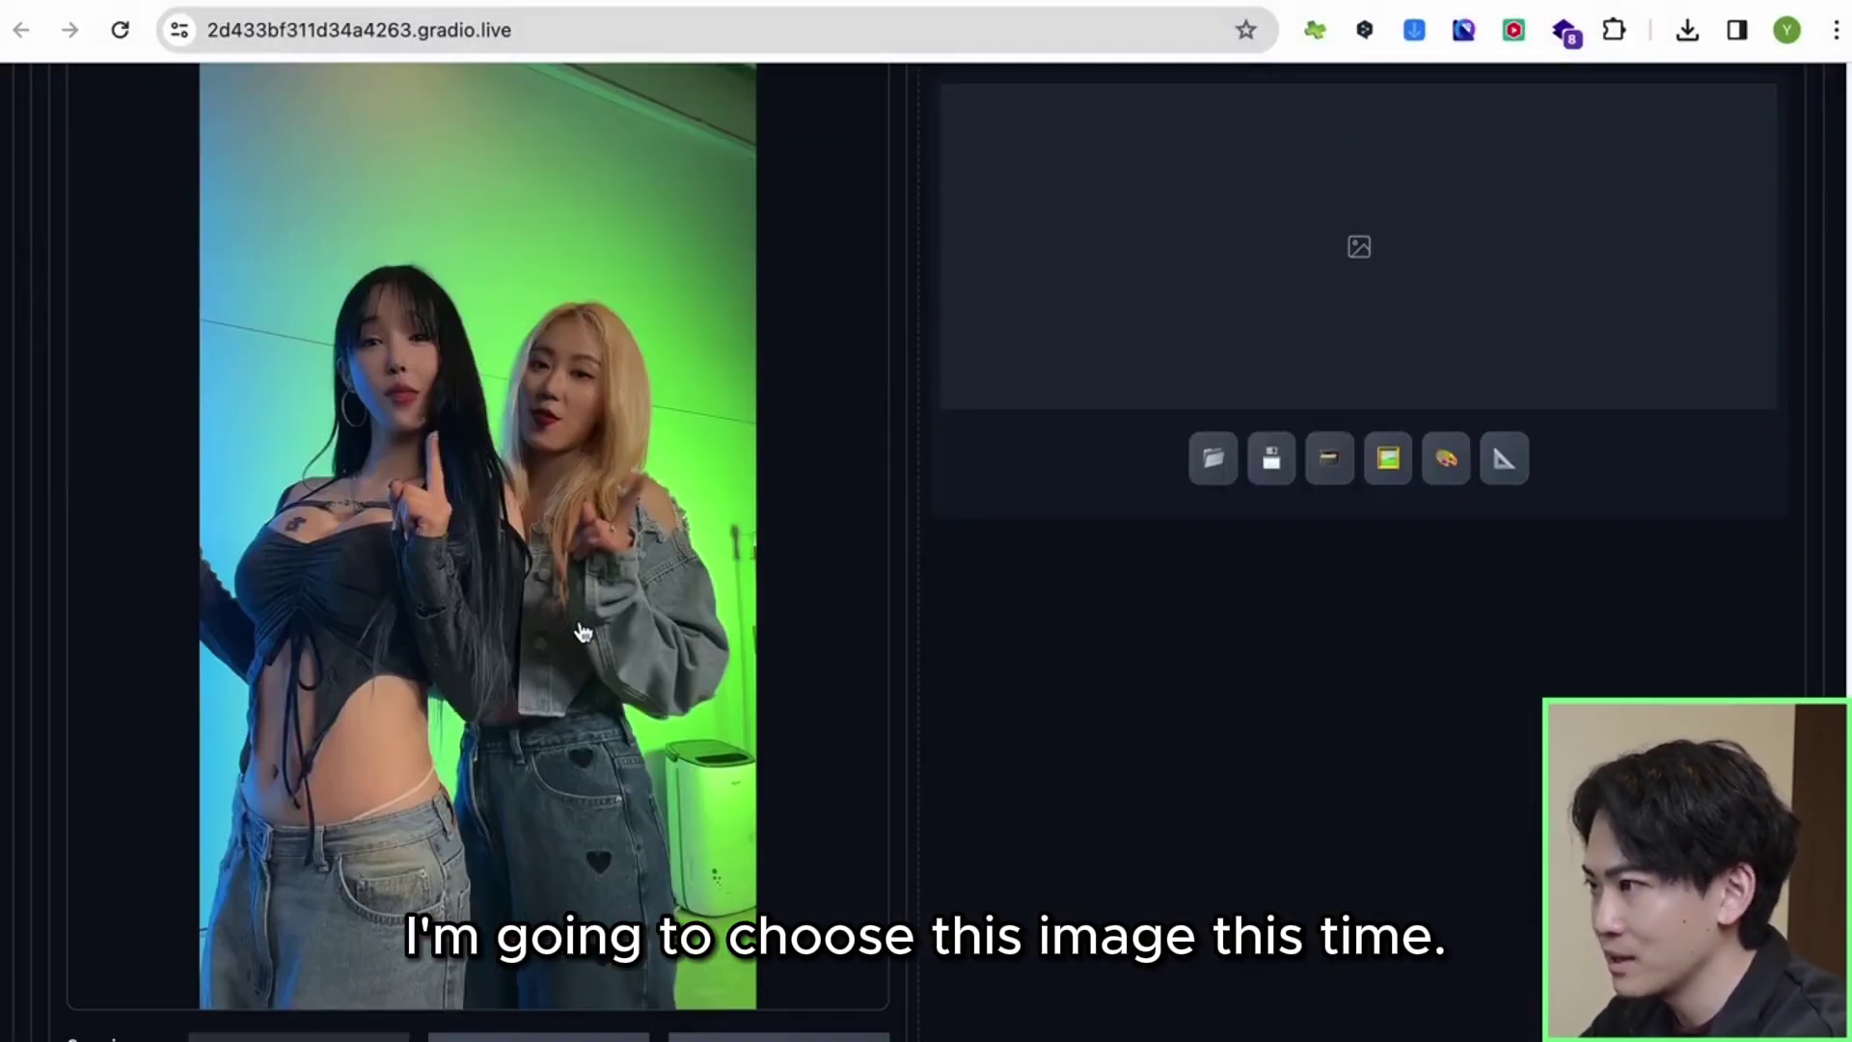
pyautogui.scroll(-8, 434, 338)
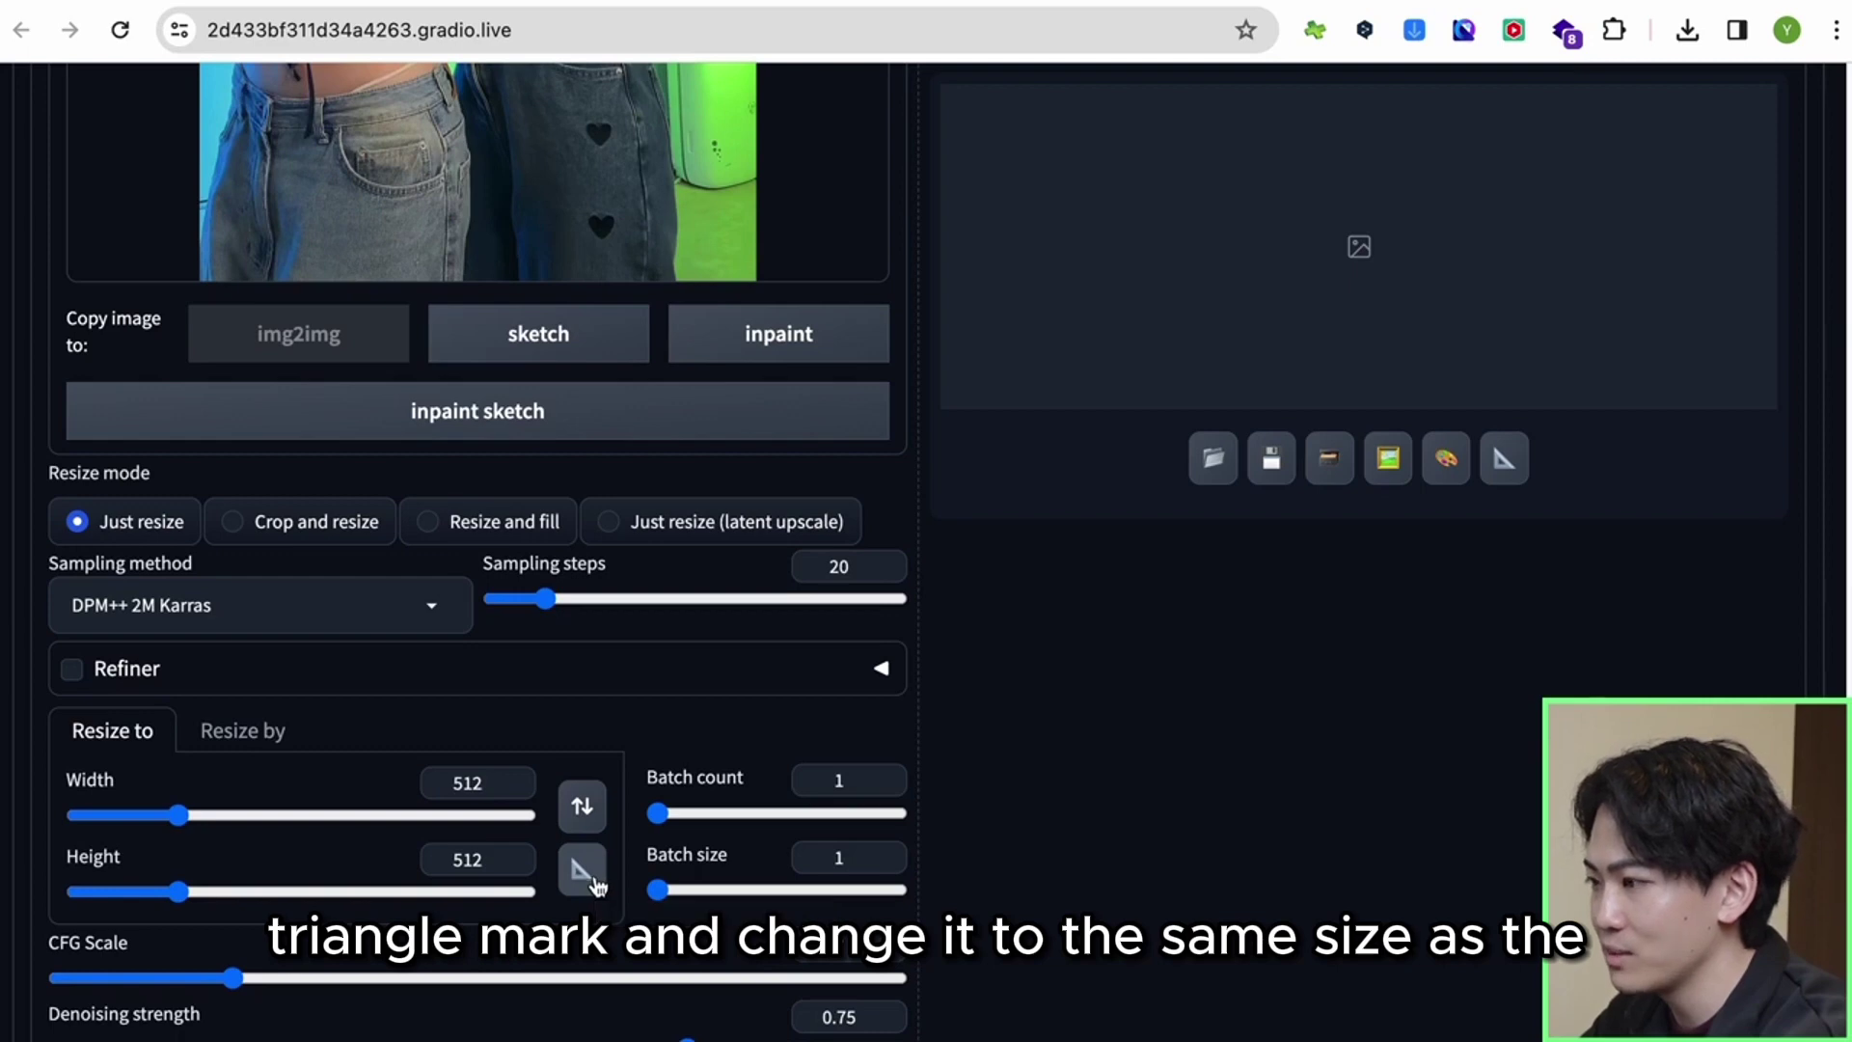
pyautogui.click(582, 871)
pyautogui.scroll(-4, 463, 591)
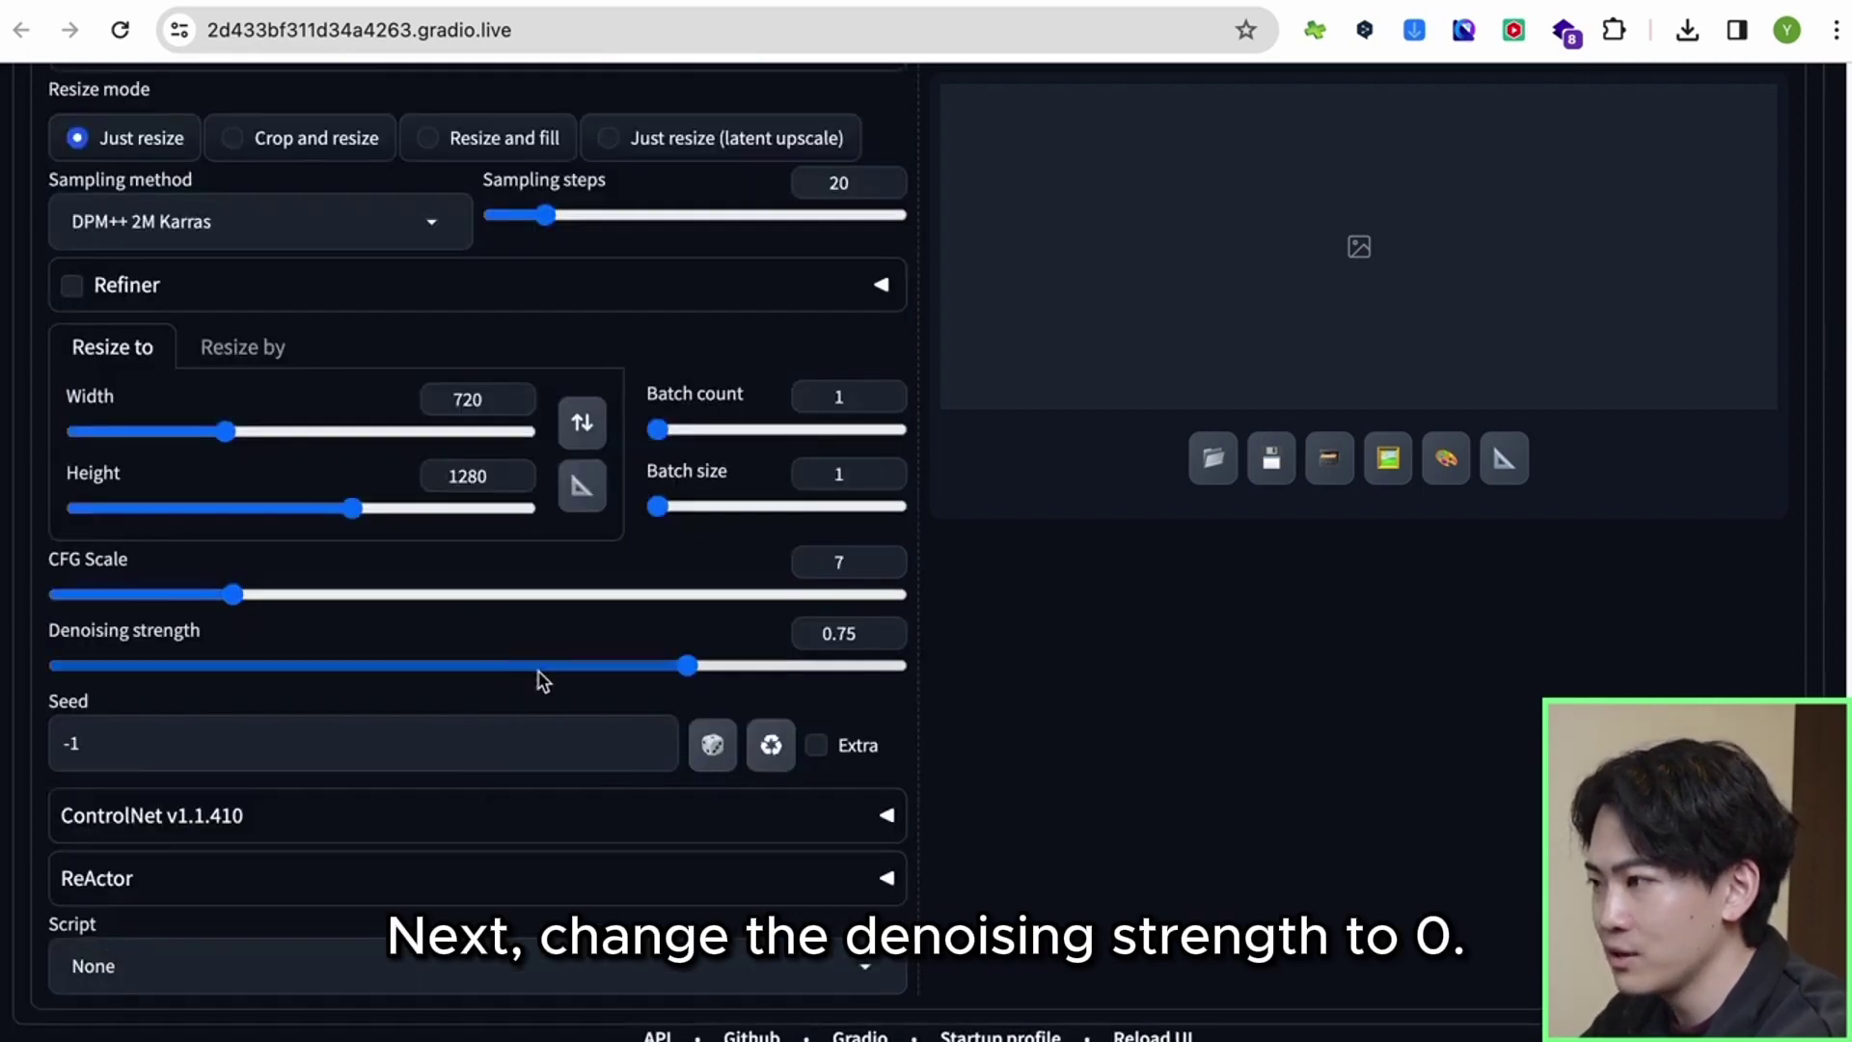
pyautogui.moveTo(682, 665); pyautogui.dragTo(85, 652)
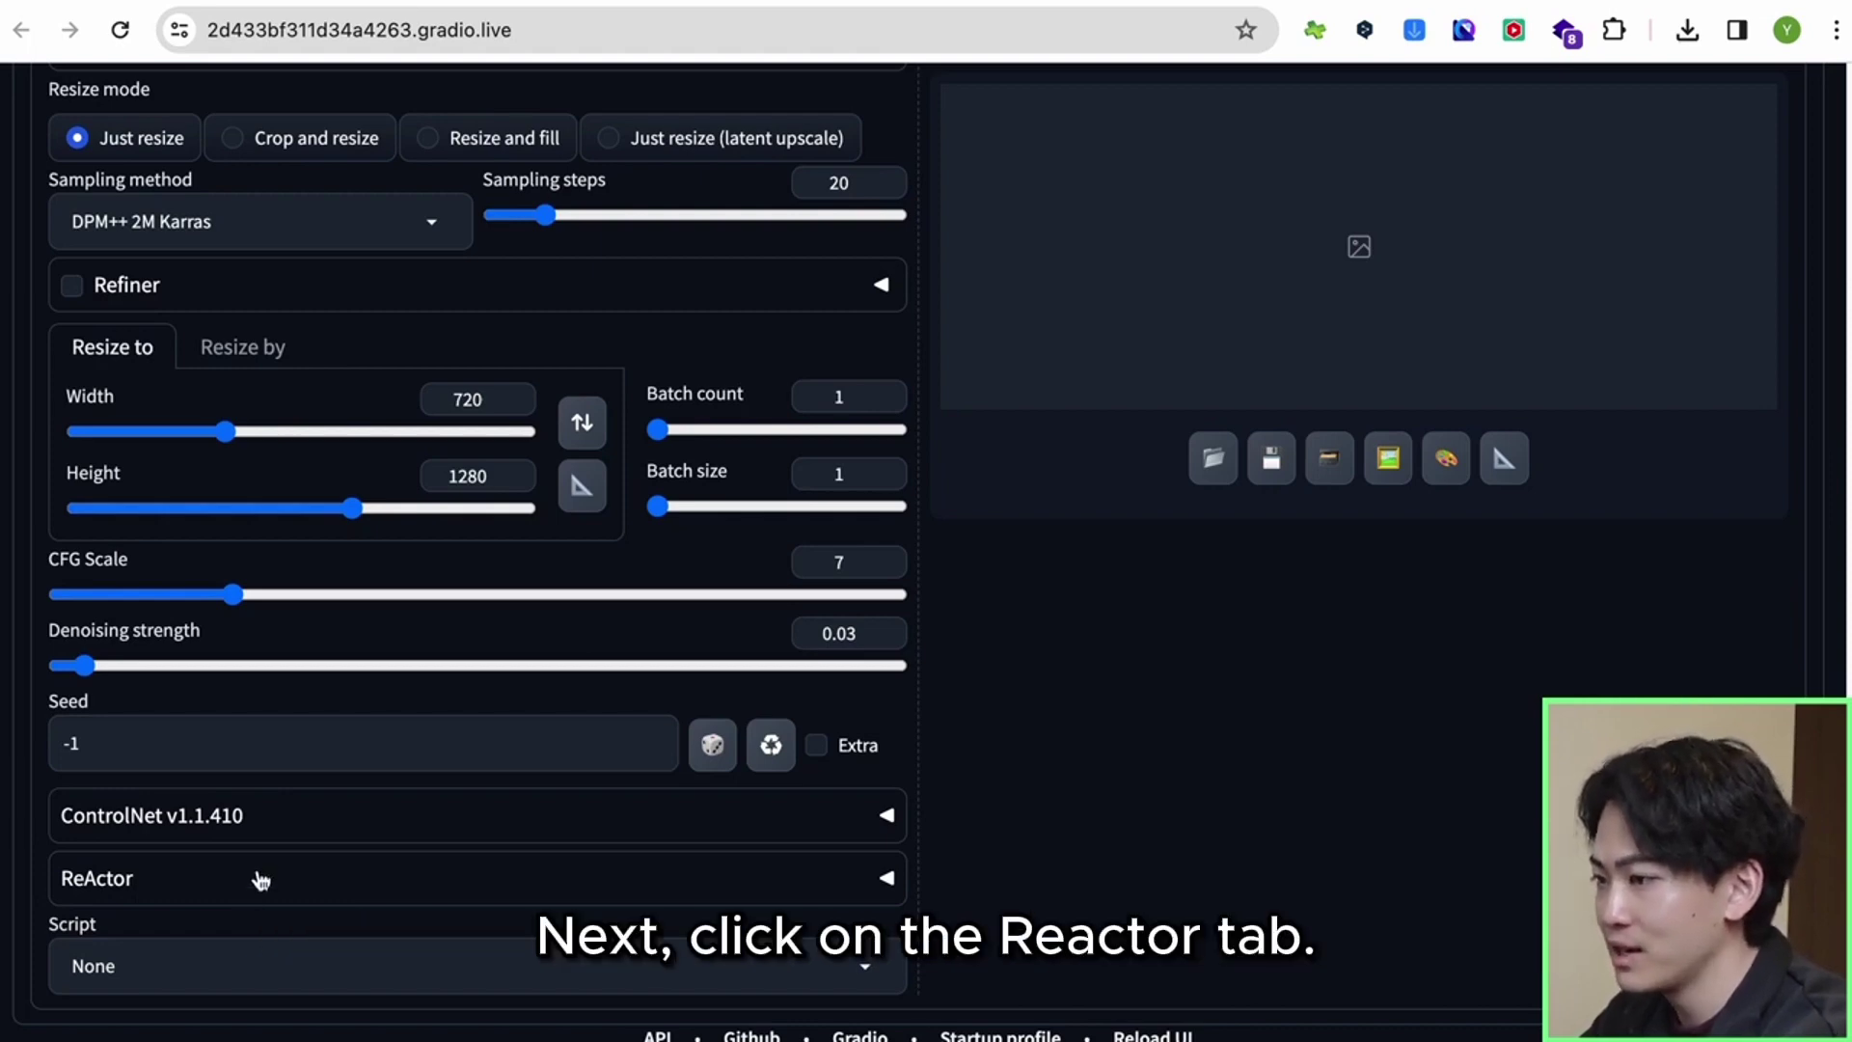
# Step: Expand ReActor and load the AI美女 image from 素材 as the single source face
pyautogui.click(256, 878)
pyautogui.scroll(-5, 259, 892)
pyautogui.scroll(-2, 259, 845)
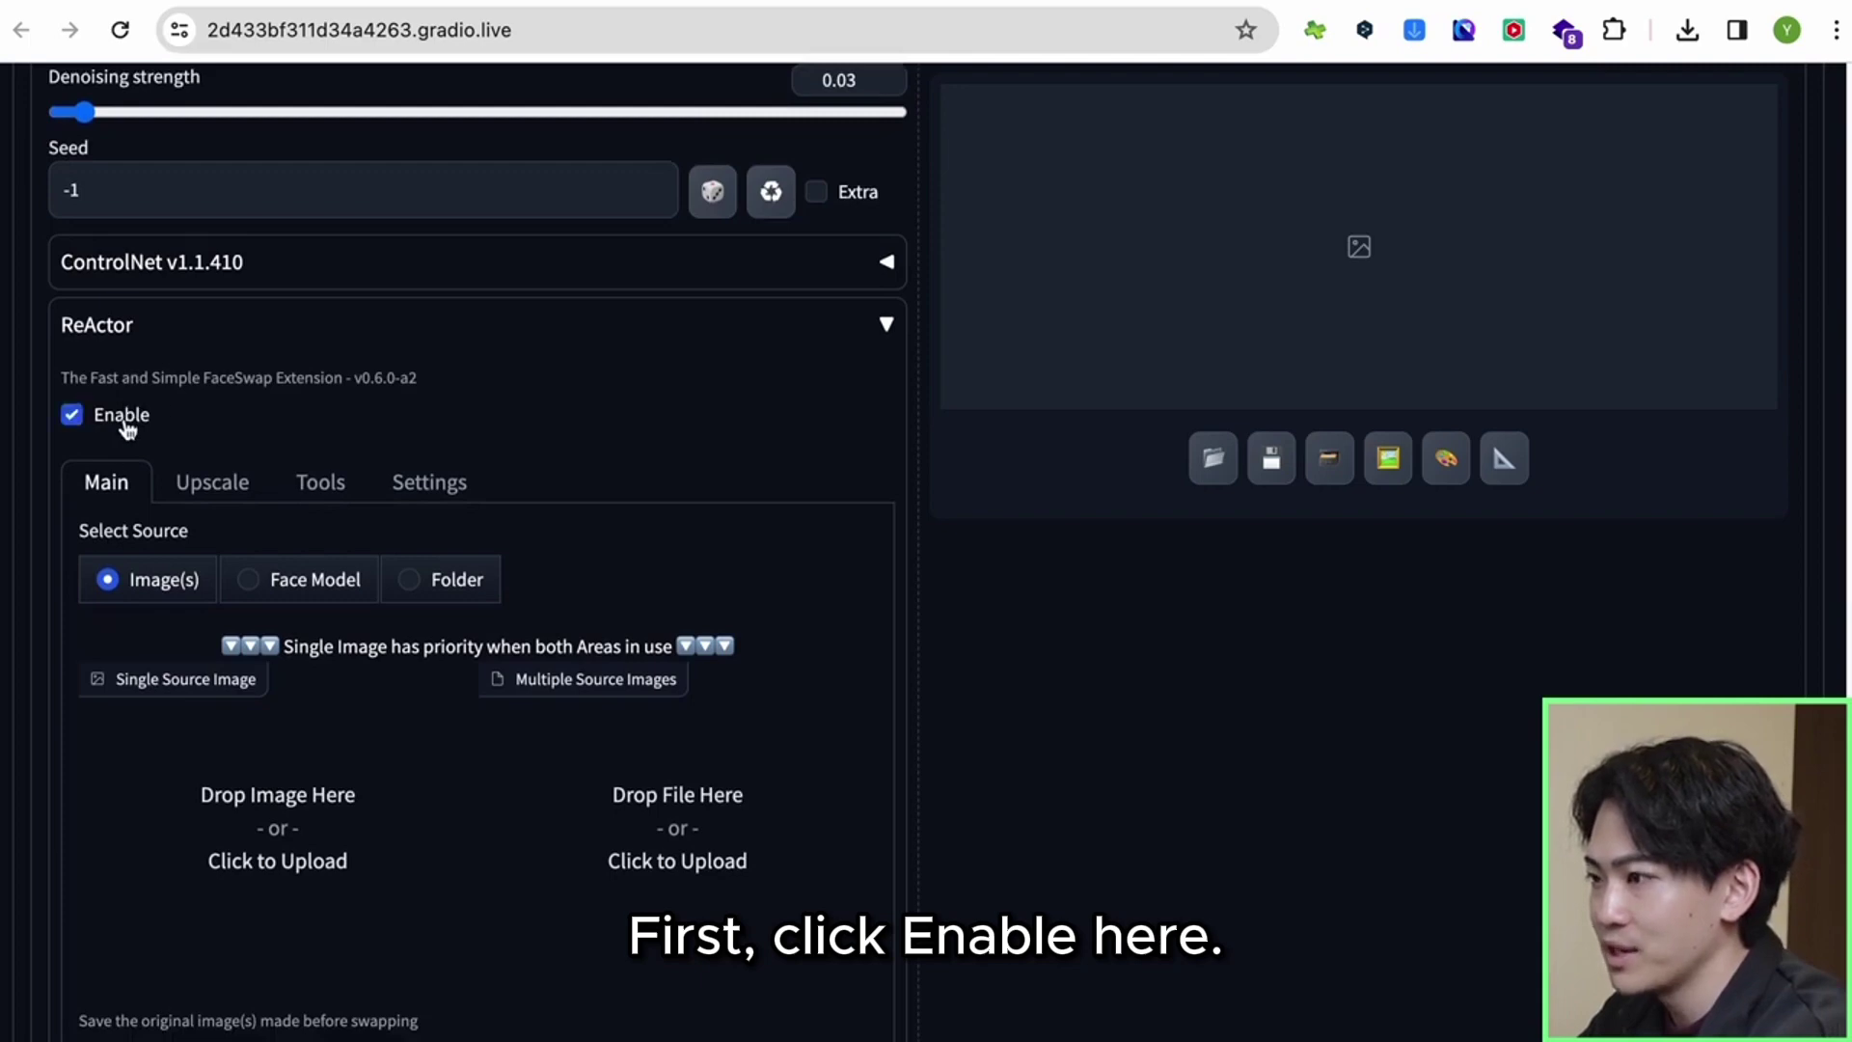
pyautogui.scroll(-5, 166, 600)
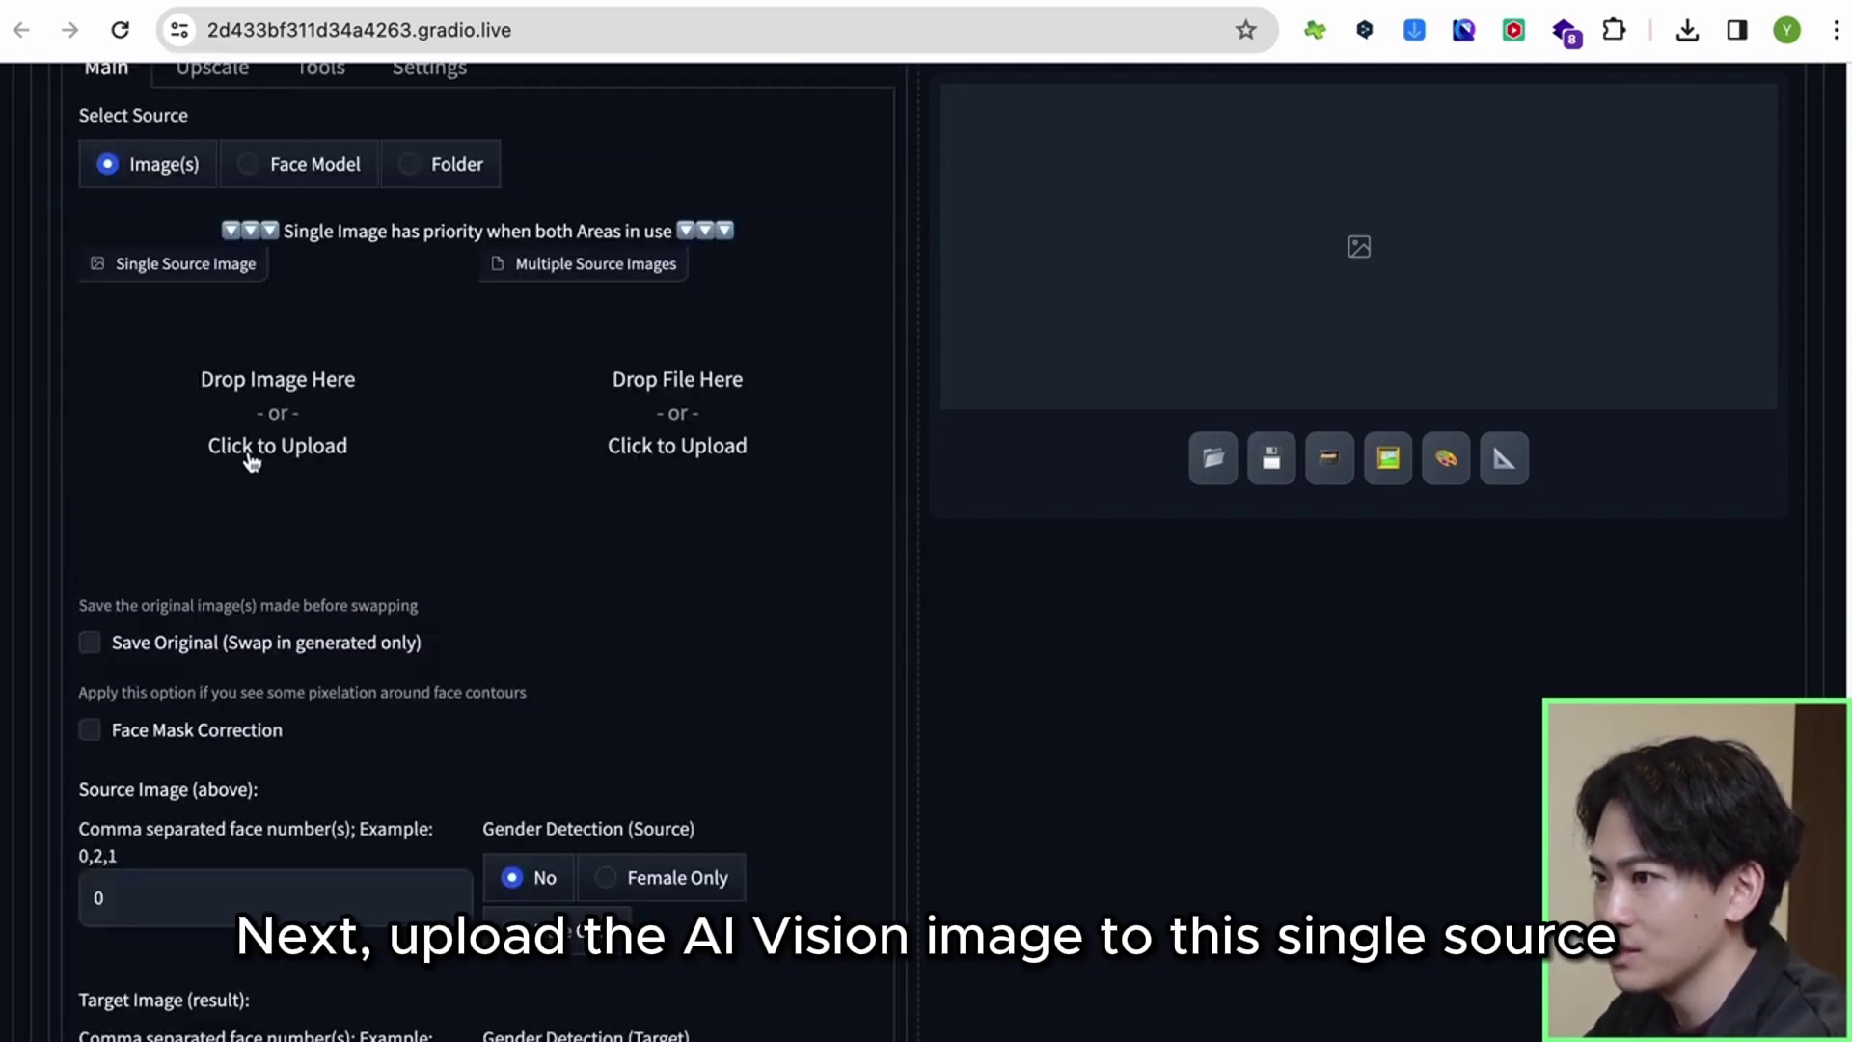
pyautogui.click(251, 459)
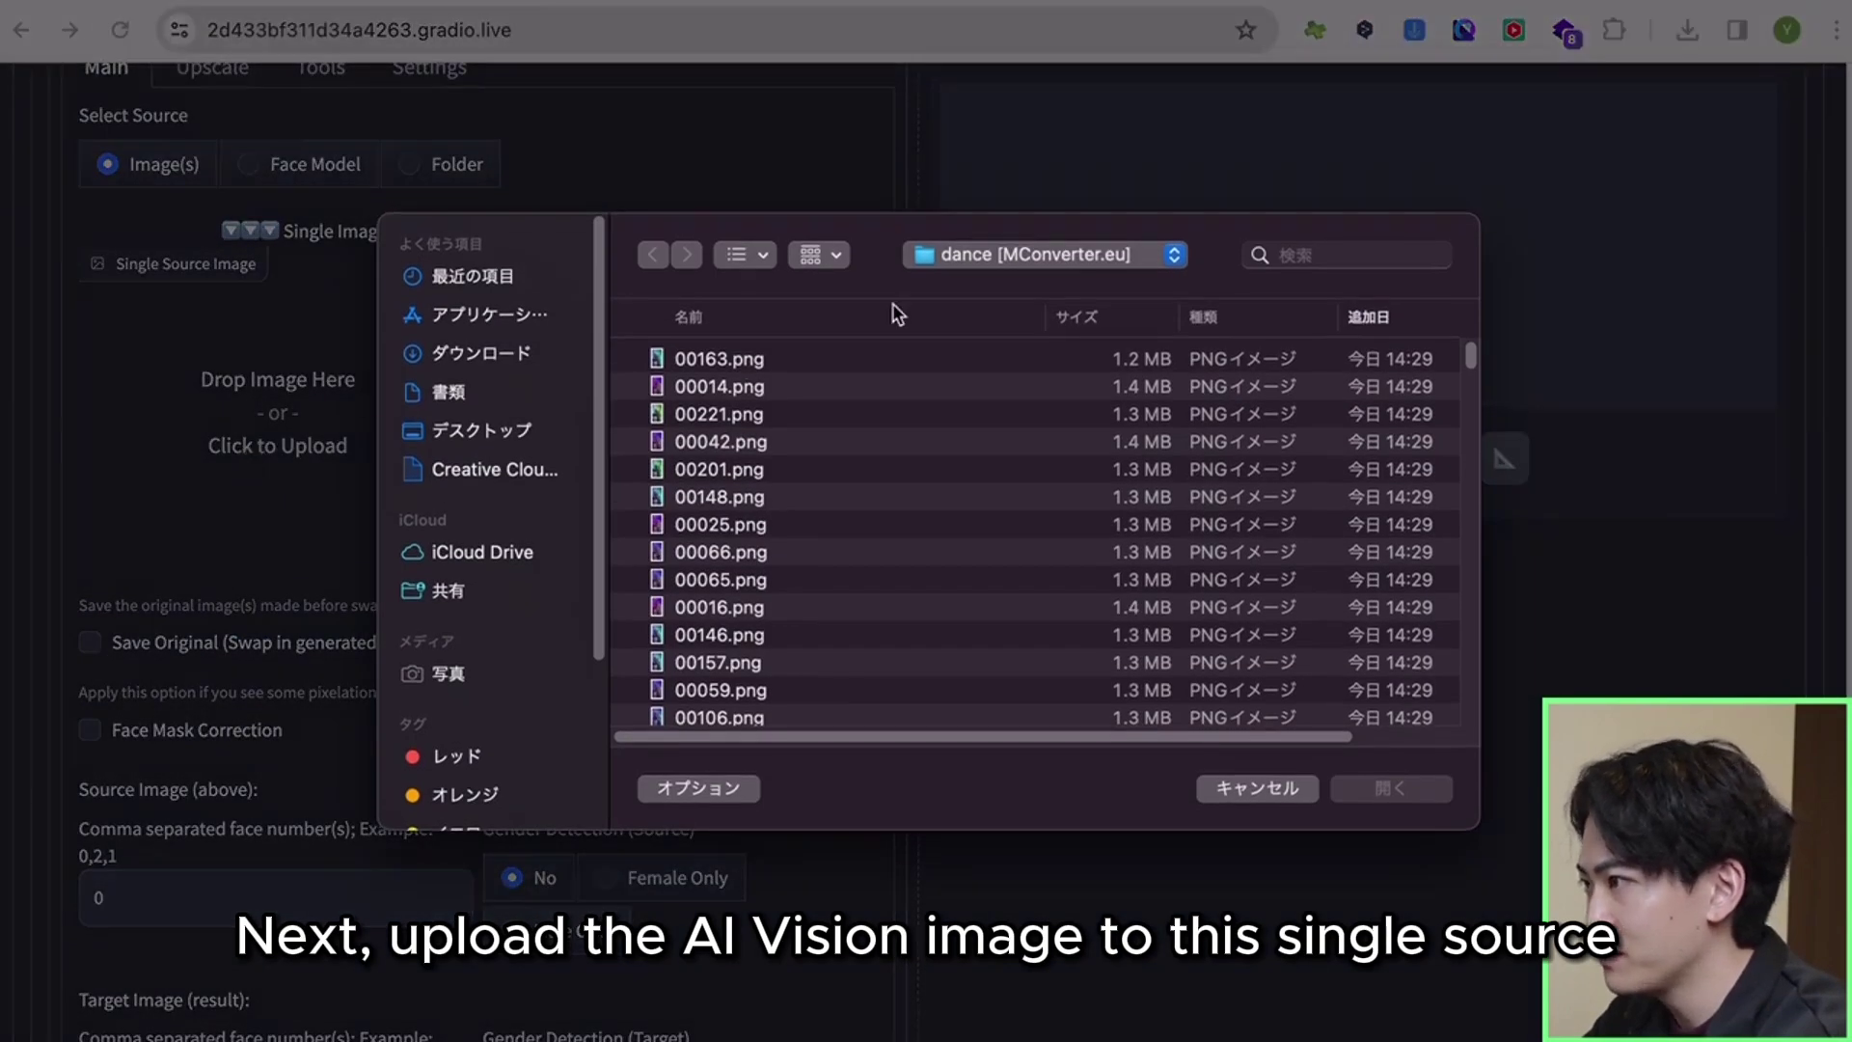
pyautogui.click(1011, 265)
pyautogui.click(1003, 288)
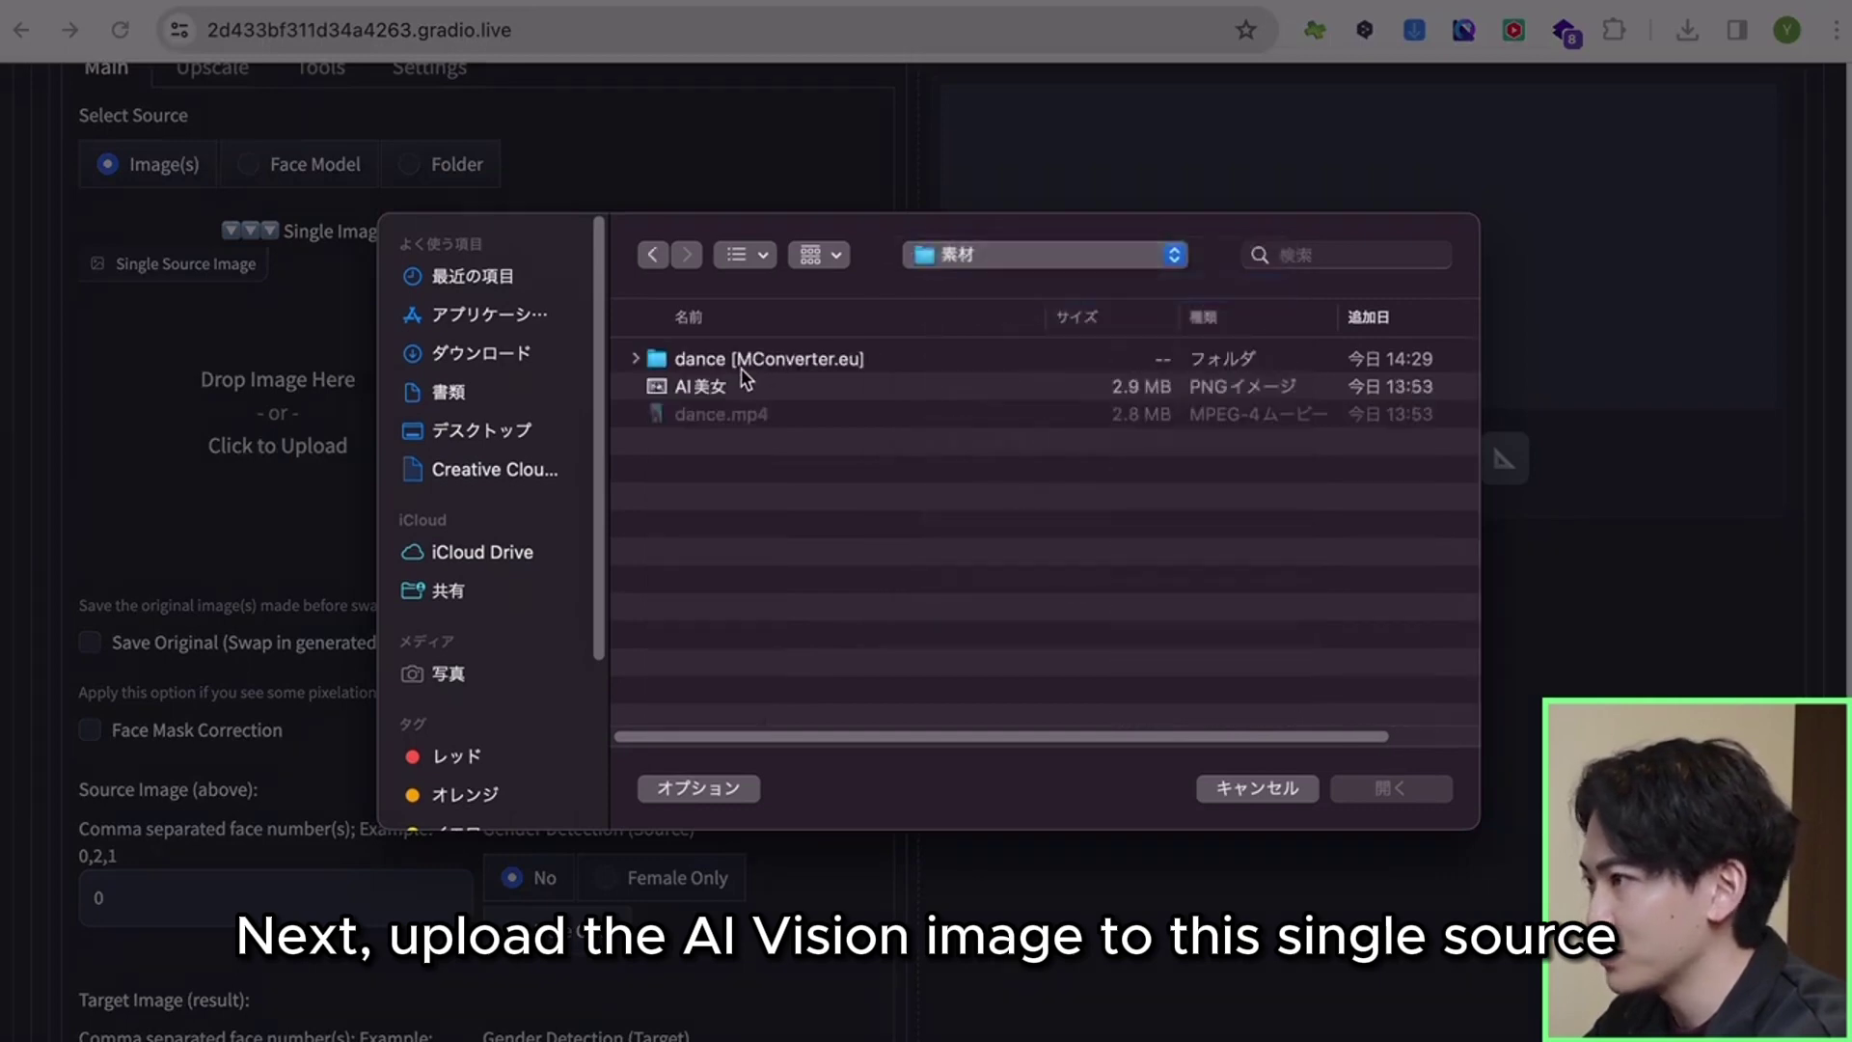
pyautogui.doubleClick(718, 387)
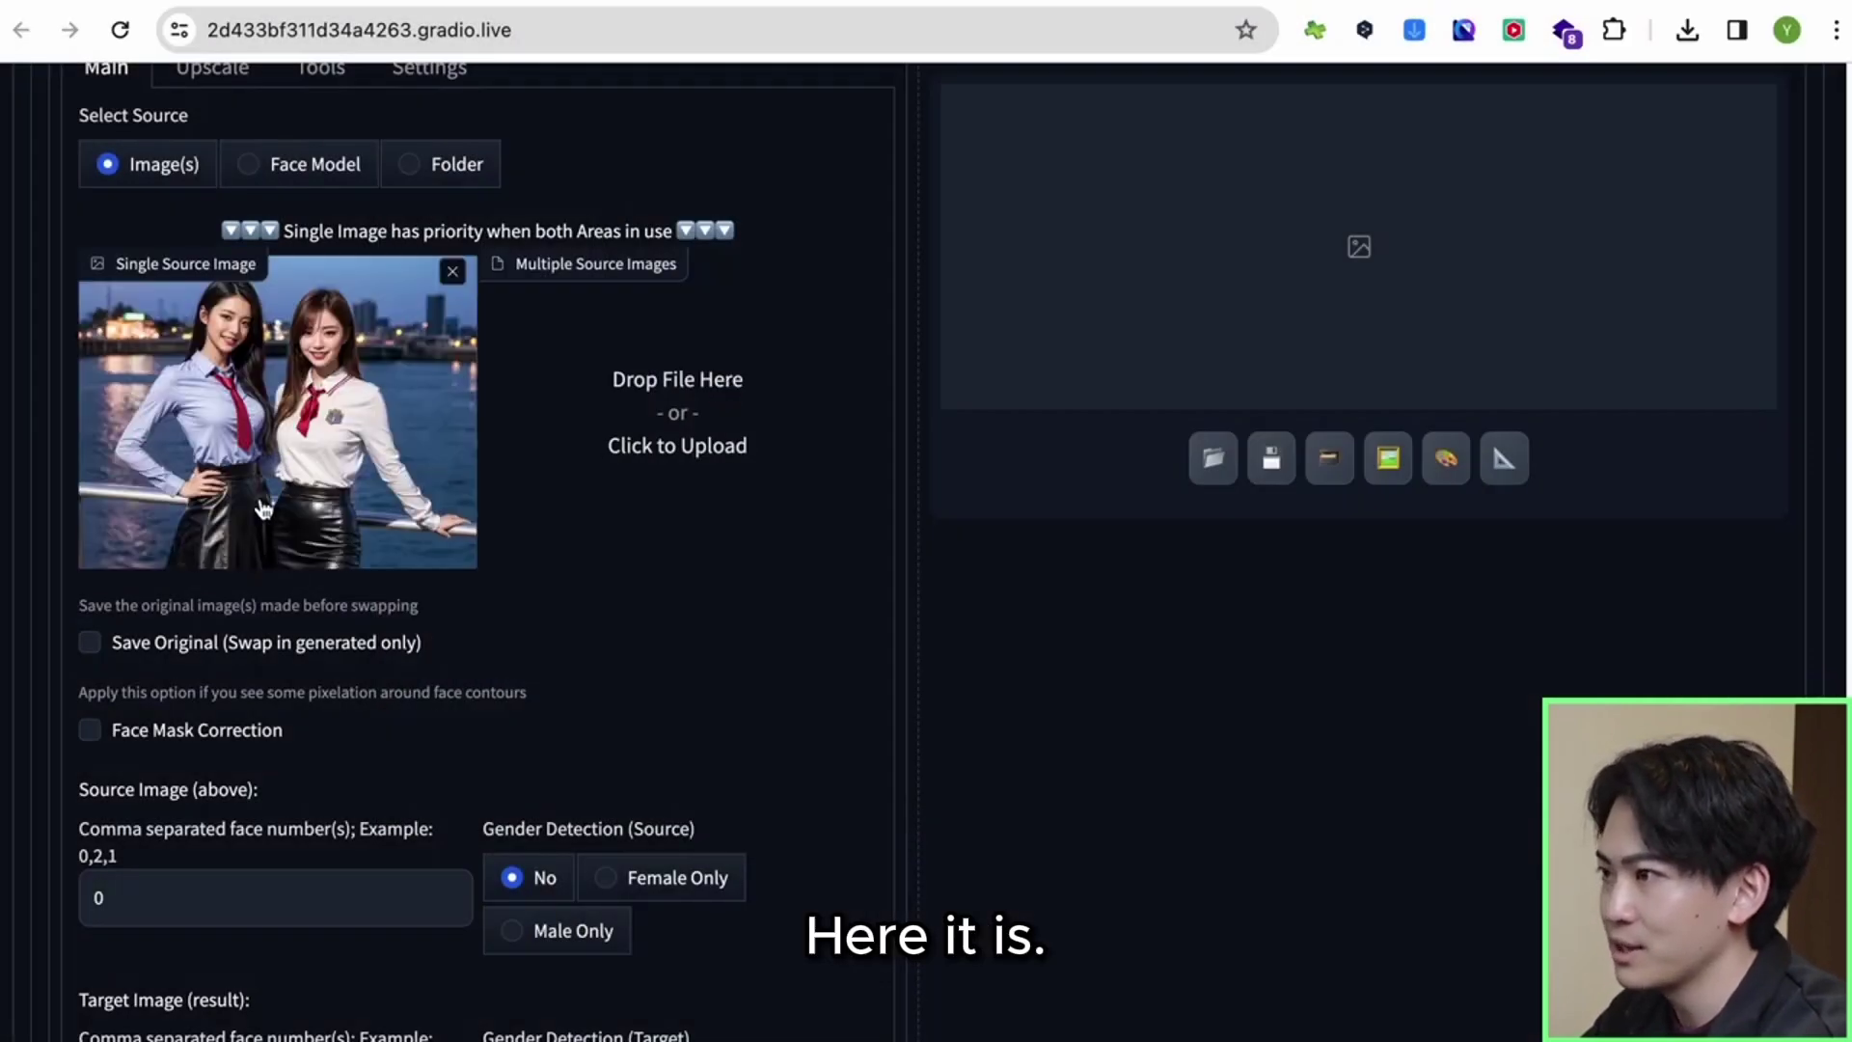
# Step: Turn on Save Original (Swap in generated only) in ReActor
pyautogui.scroll(-1, 143, 620)
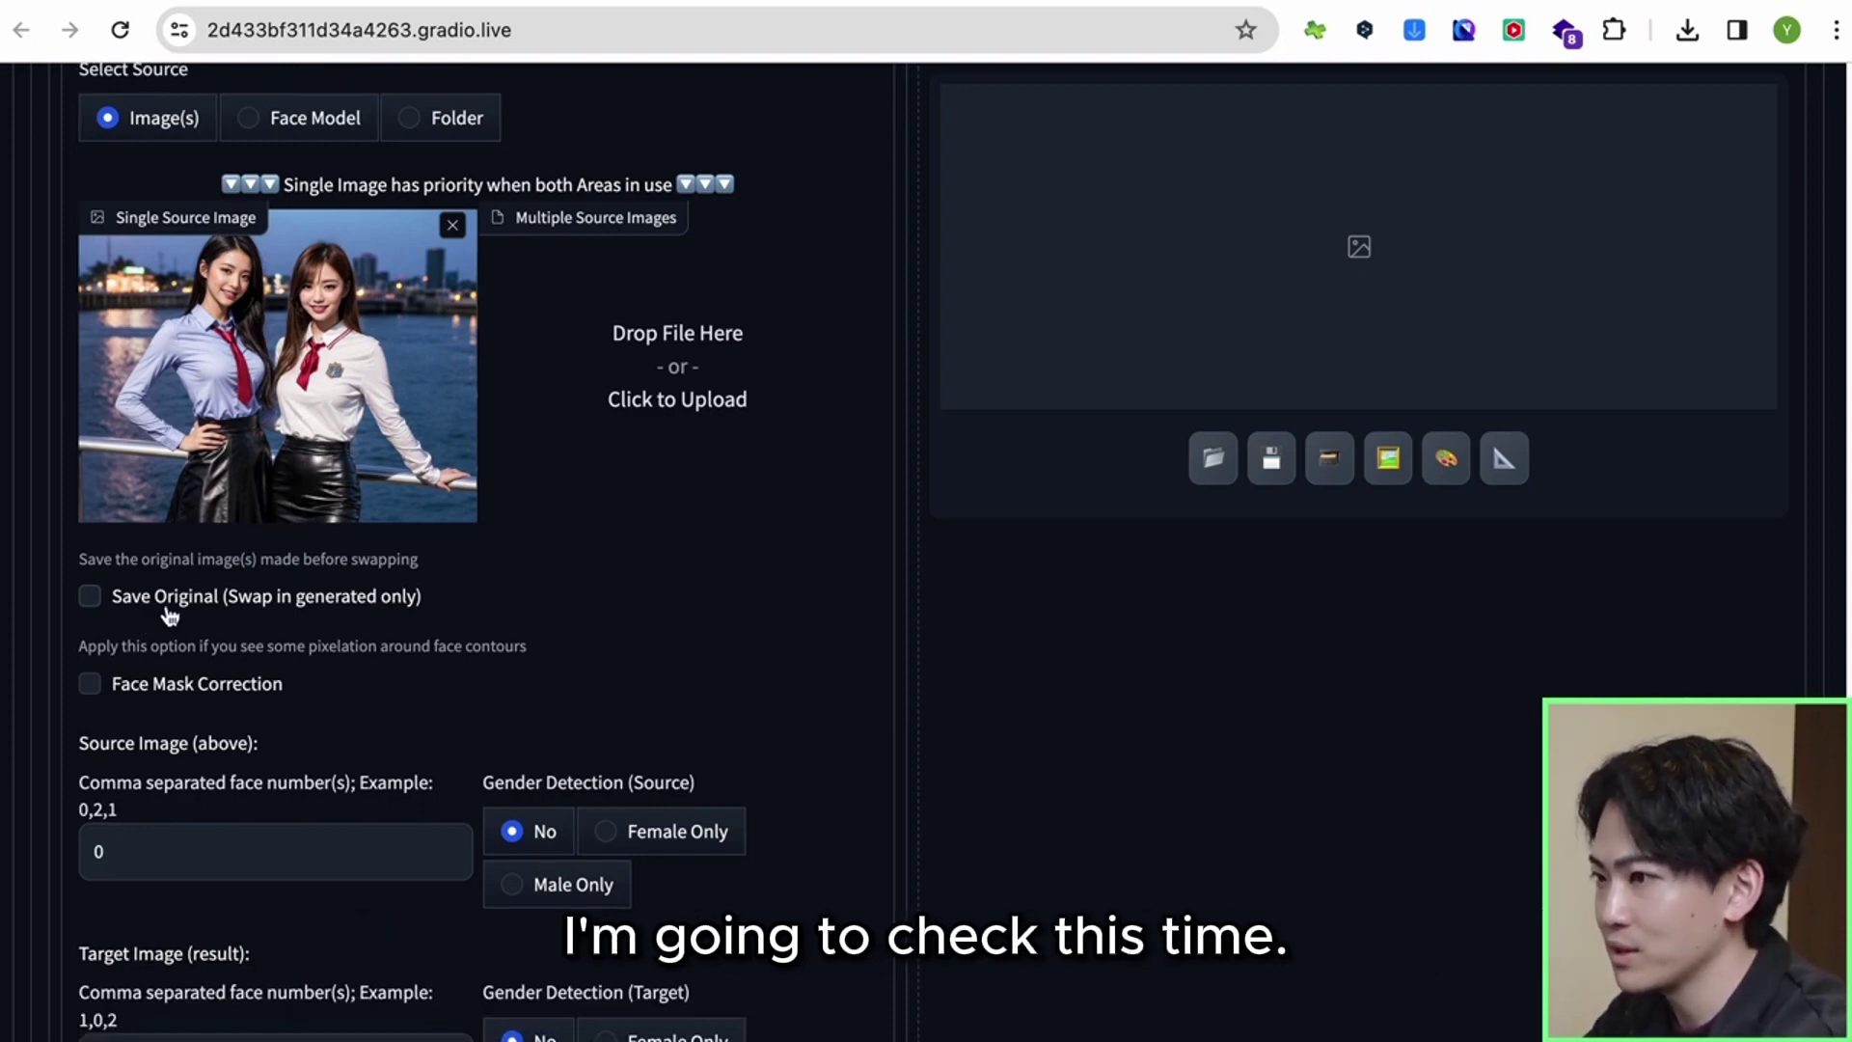
pyautogui.click(168, 615)
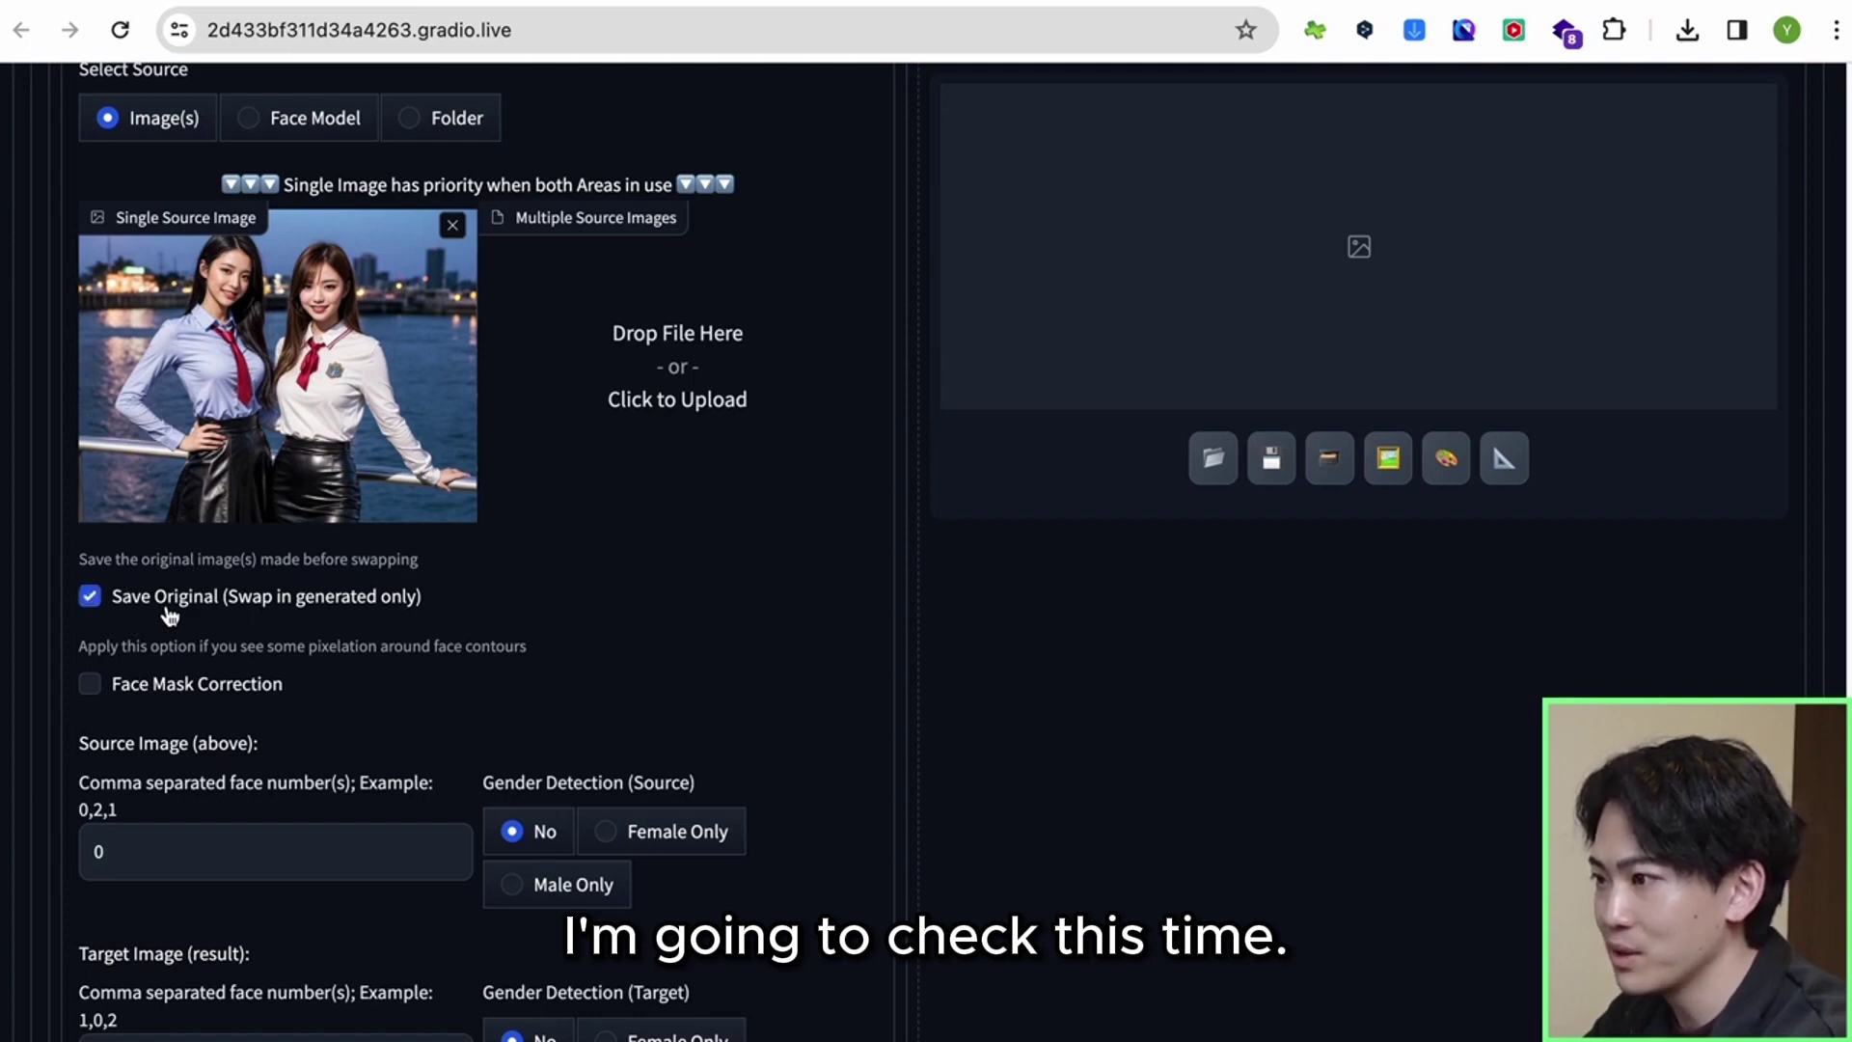
pyautogui.scroll(-4, 169, 622)
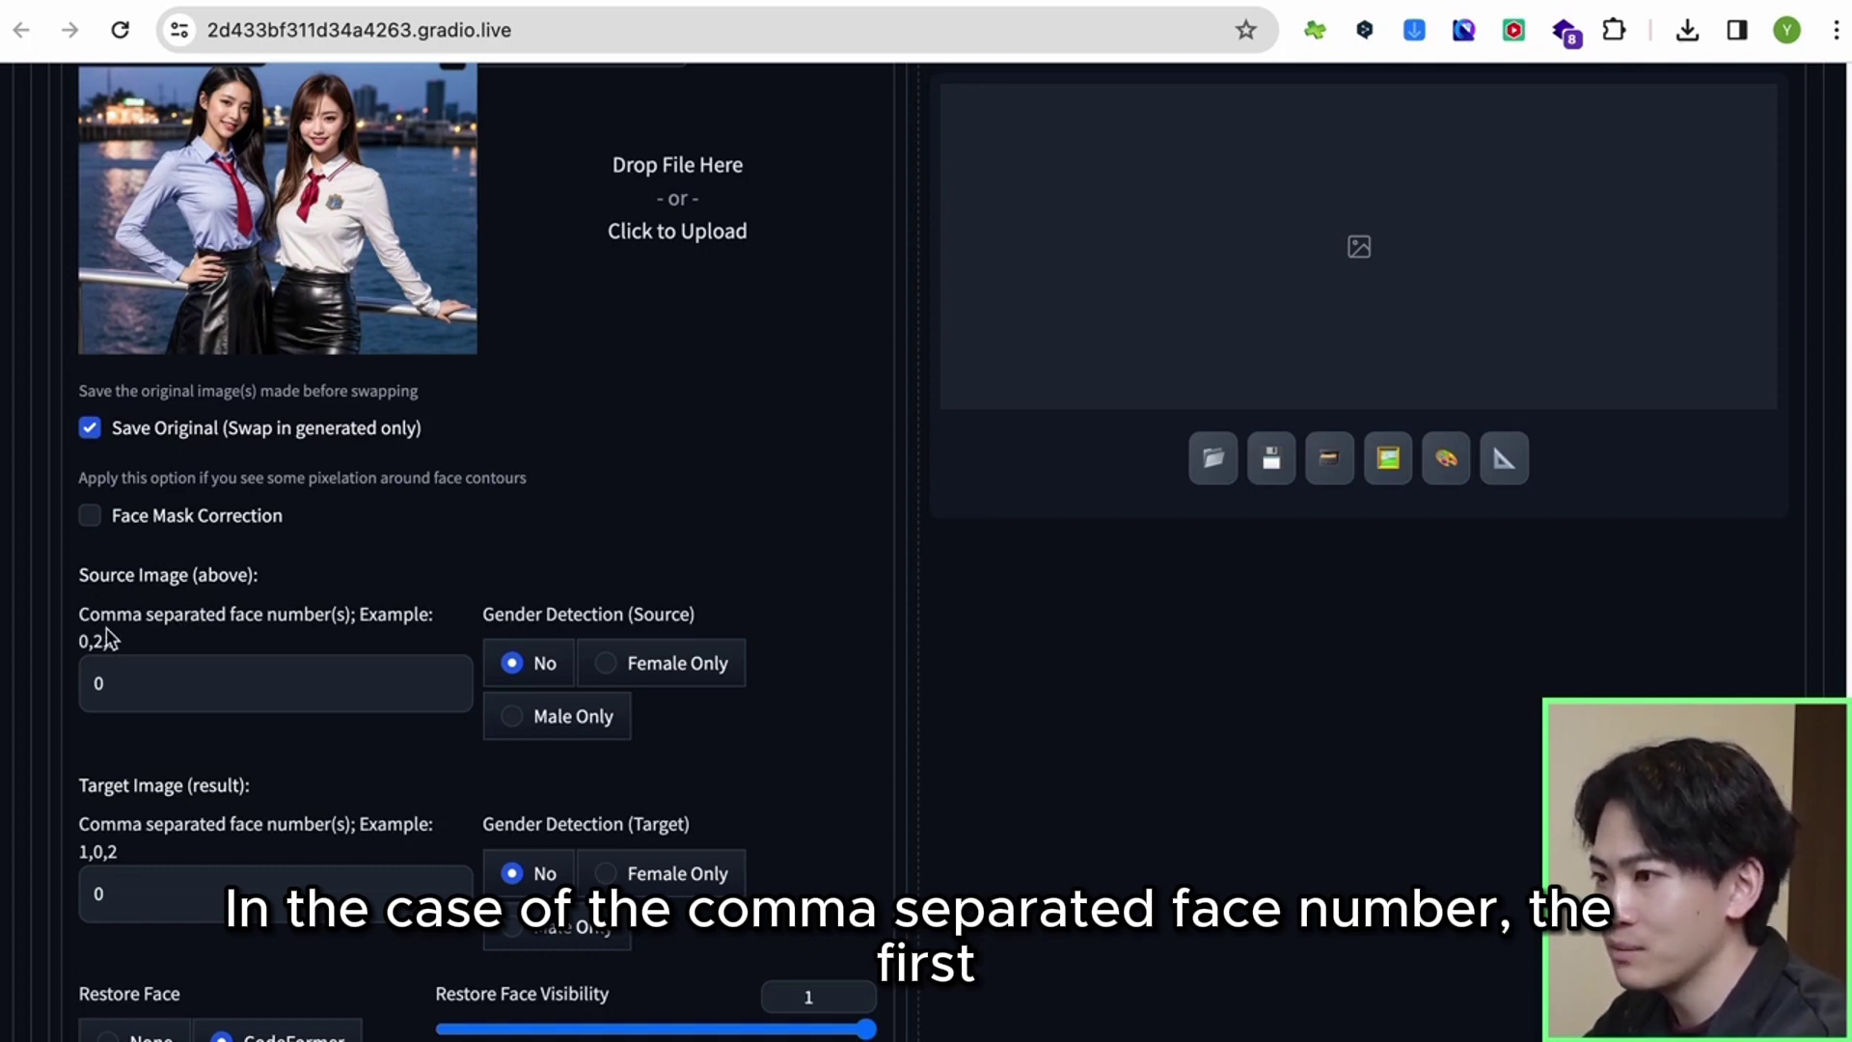
# Step: Set both the source and target face numbers in ReActor to 0,1
pyautogui.scroll(2, 145, 608)
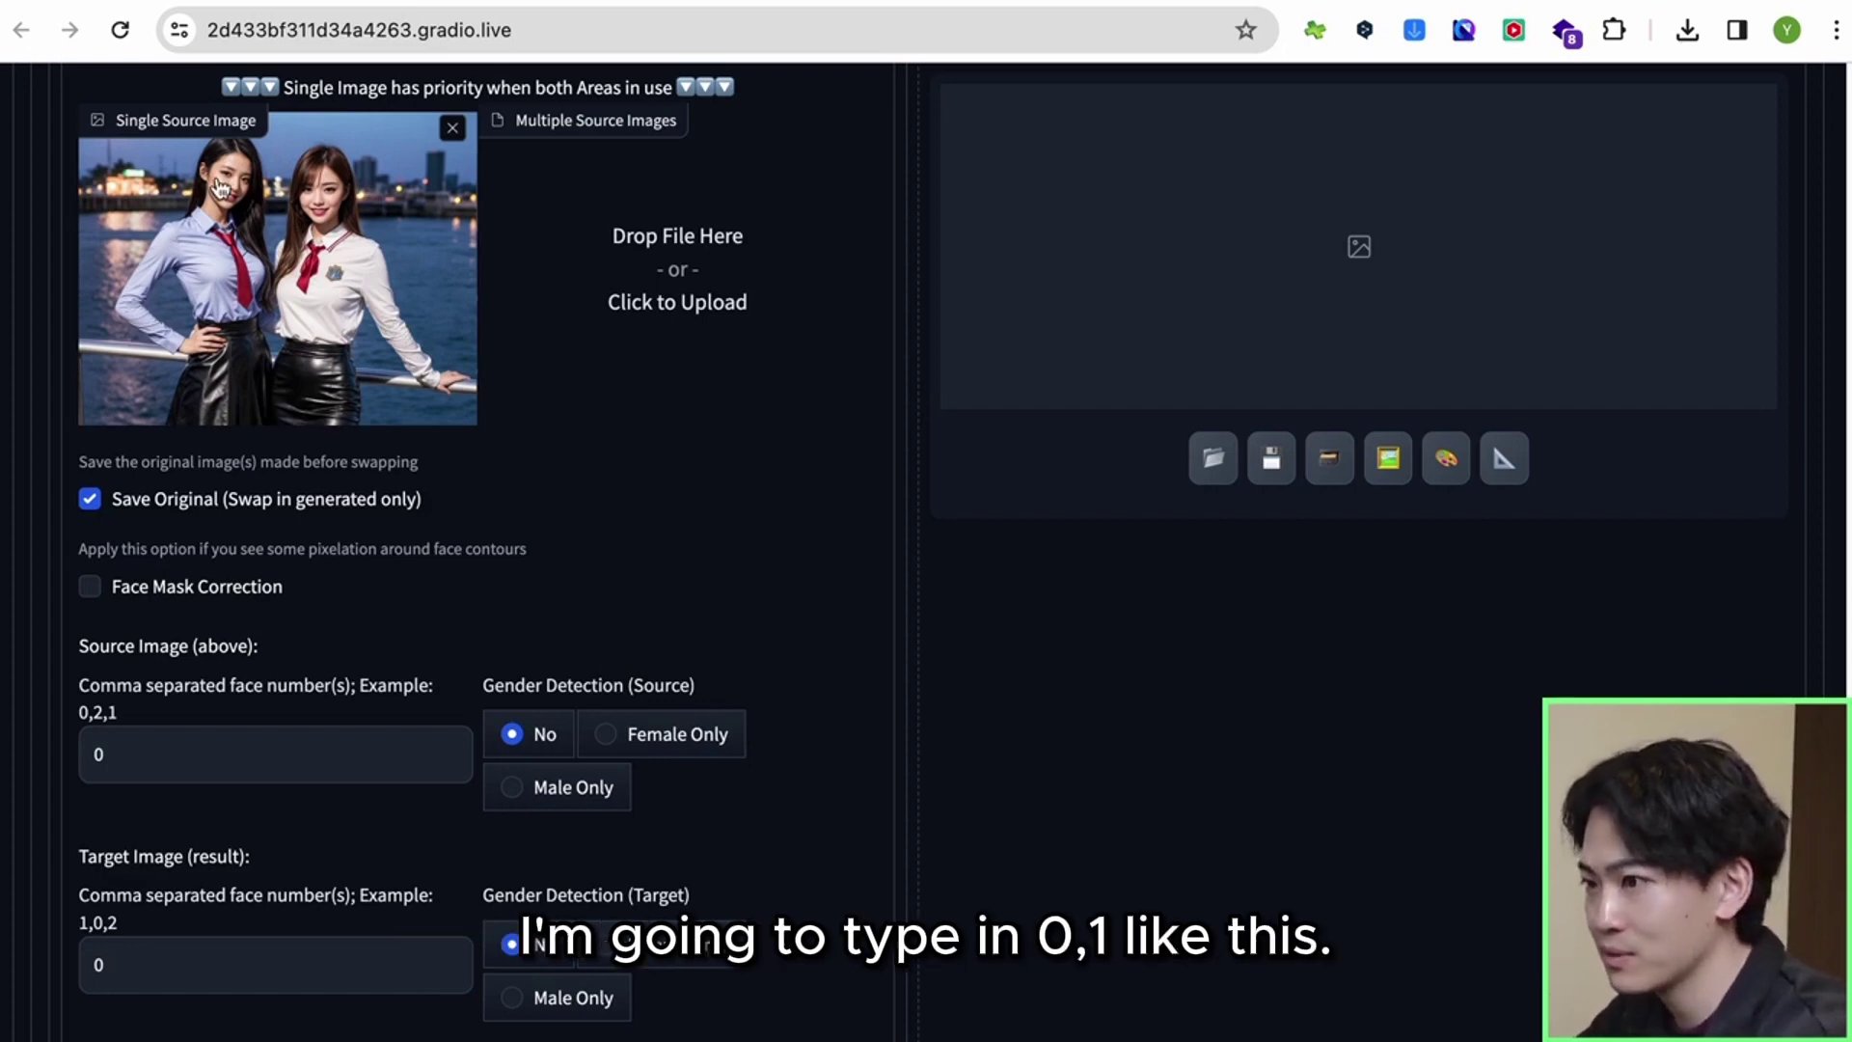
pyautogui.scroll(1, 275, 754)
pyautogui.click(275, 812)
pyautogui.press('BackSpace')
pyautogui.write('0')
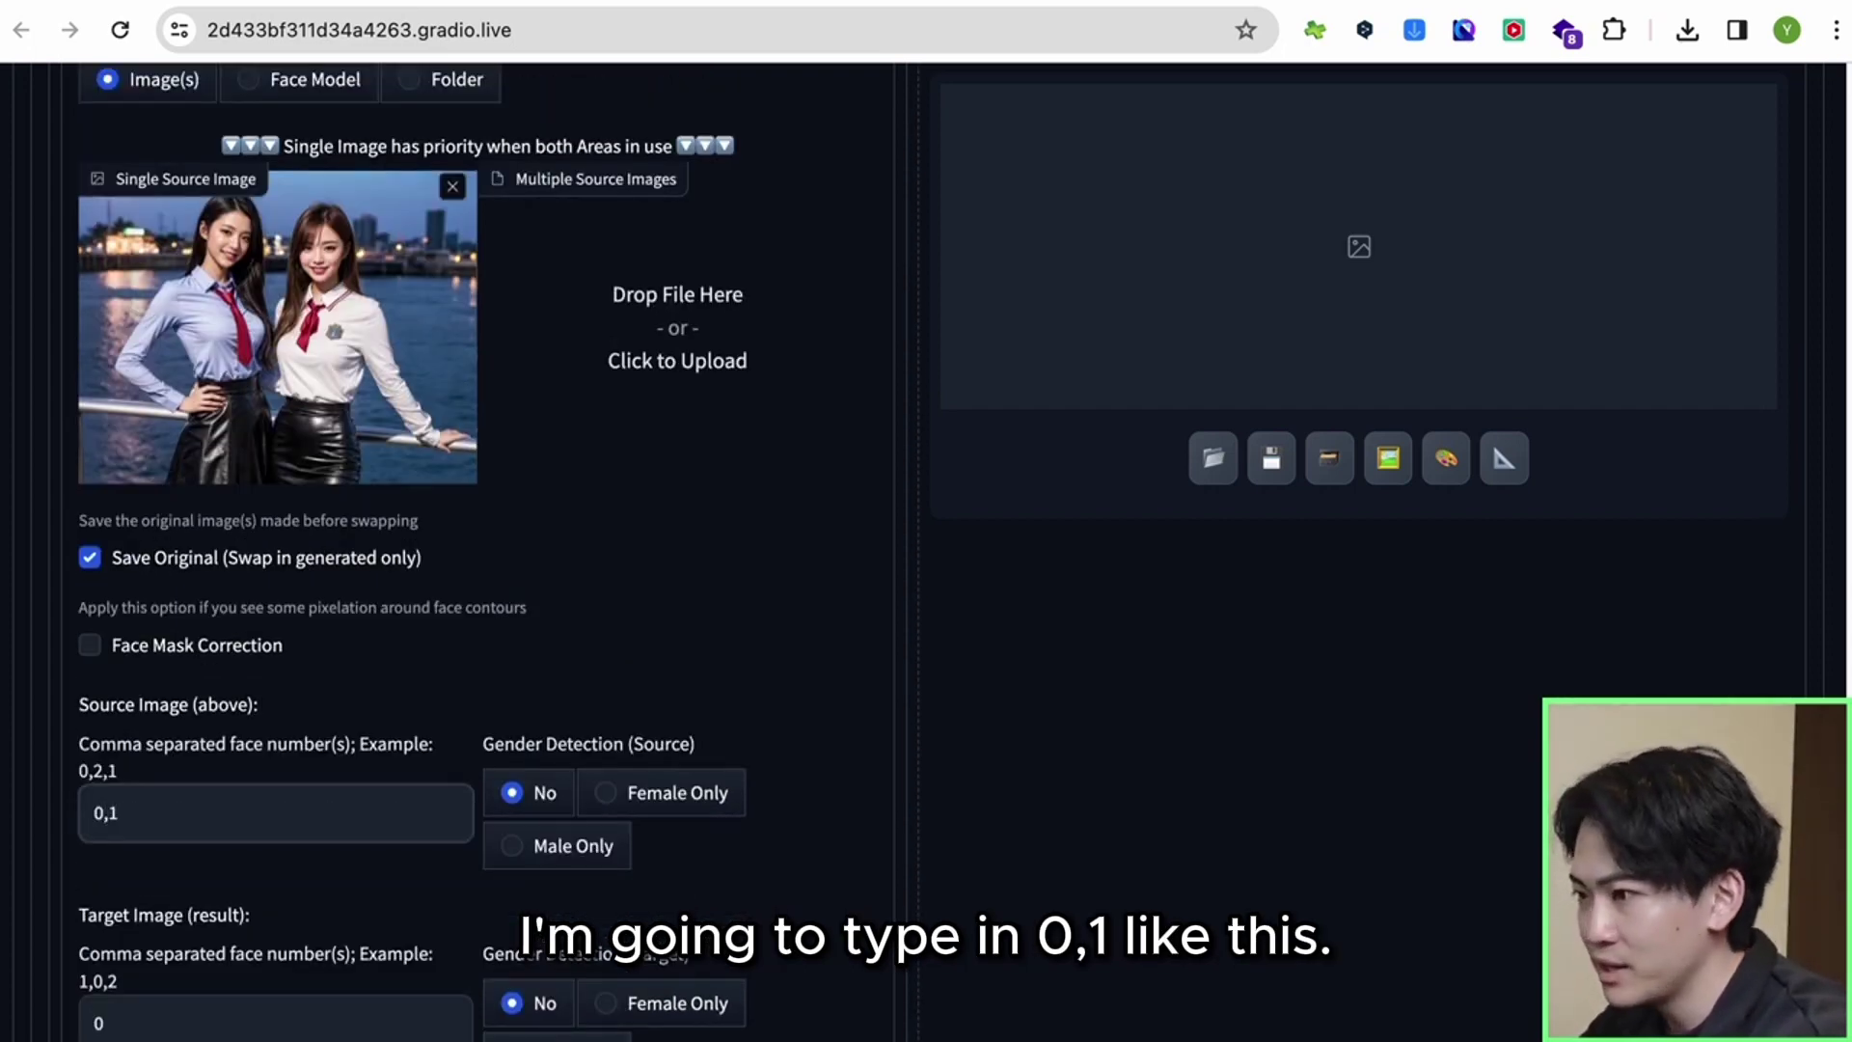
pyautogui.scroll(-1, 223, 821)
pyautogui.scroll(-1, 228, 831)
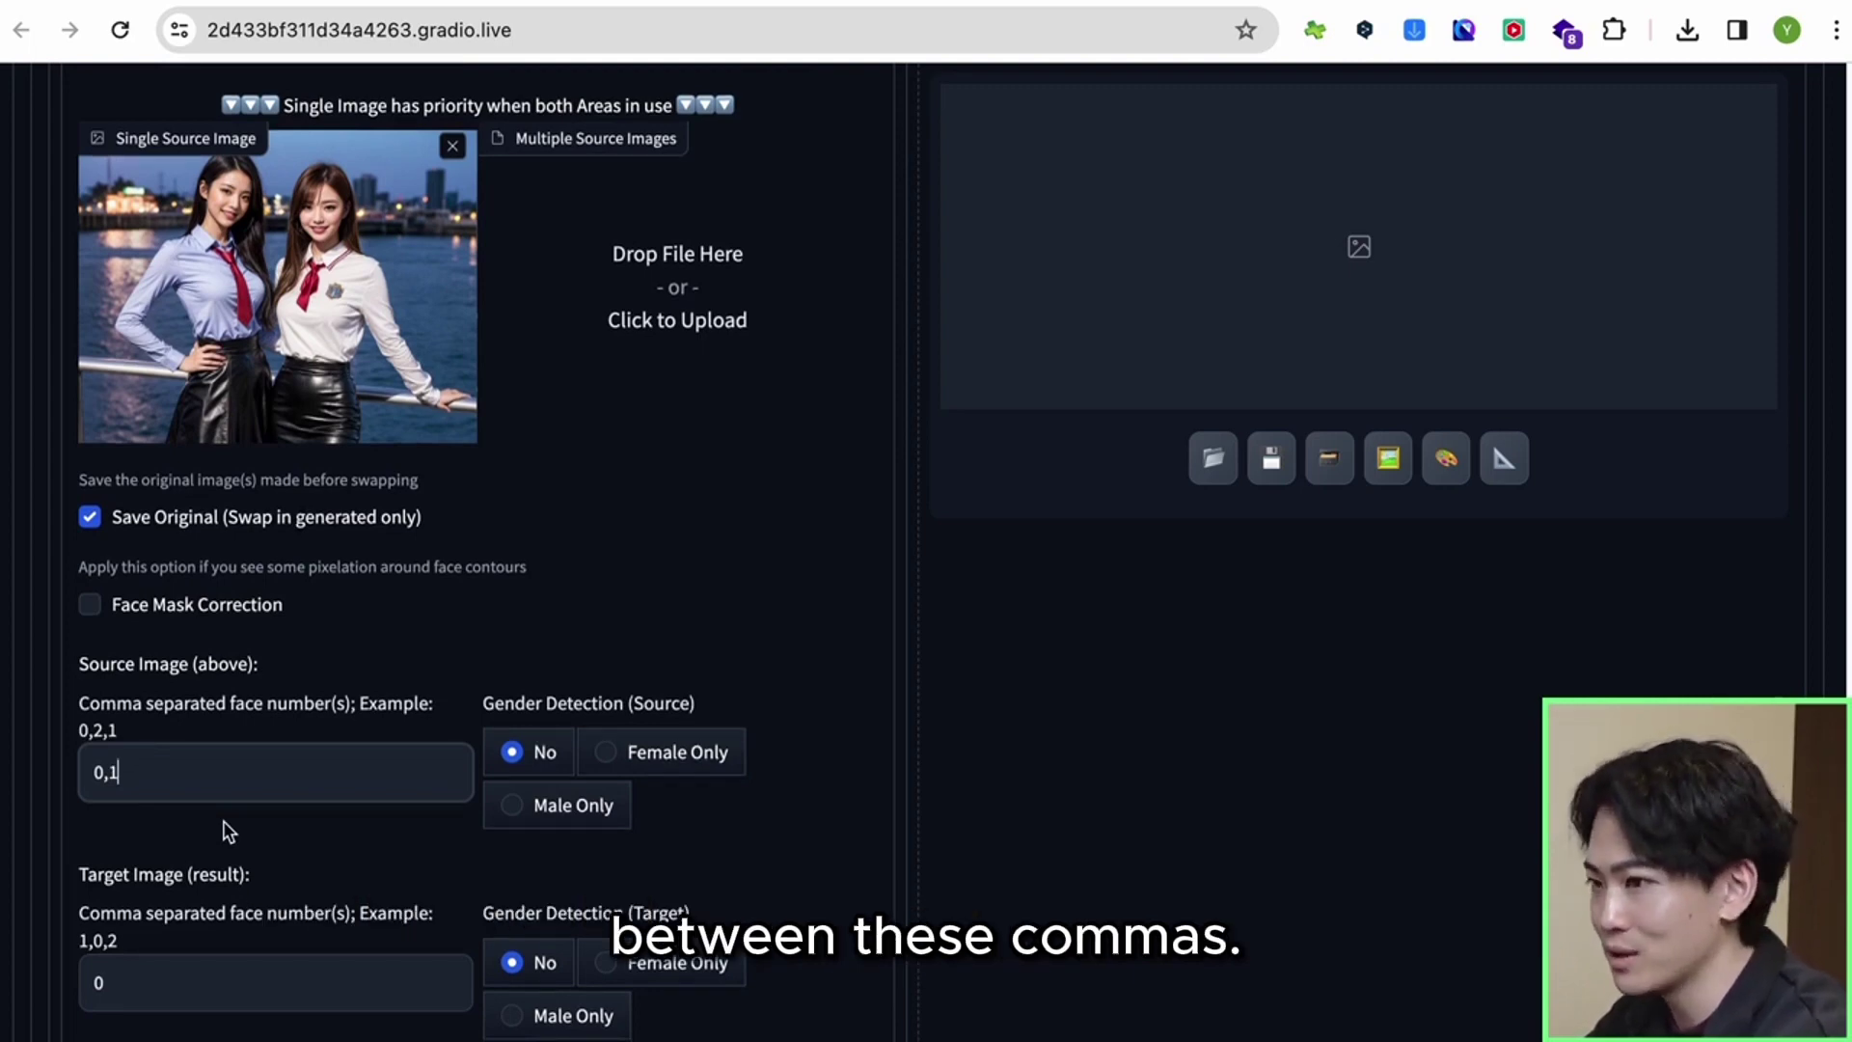
pyautogui.scroll(-1, 228, 831)
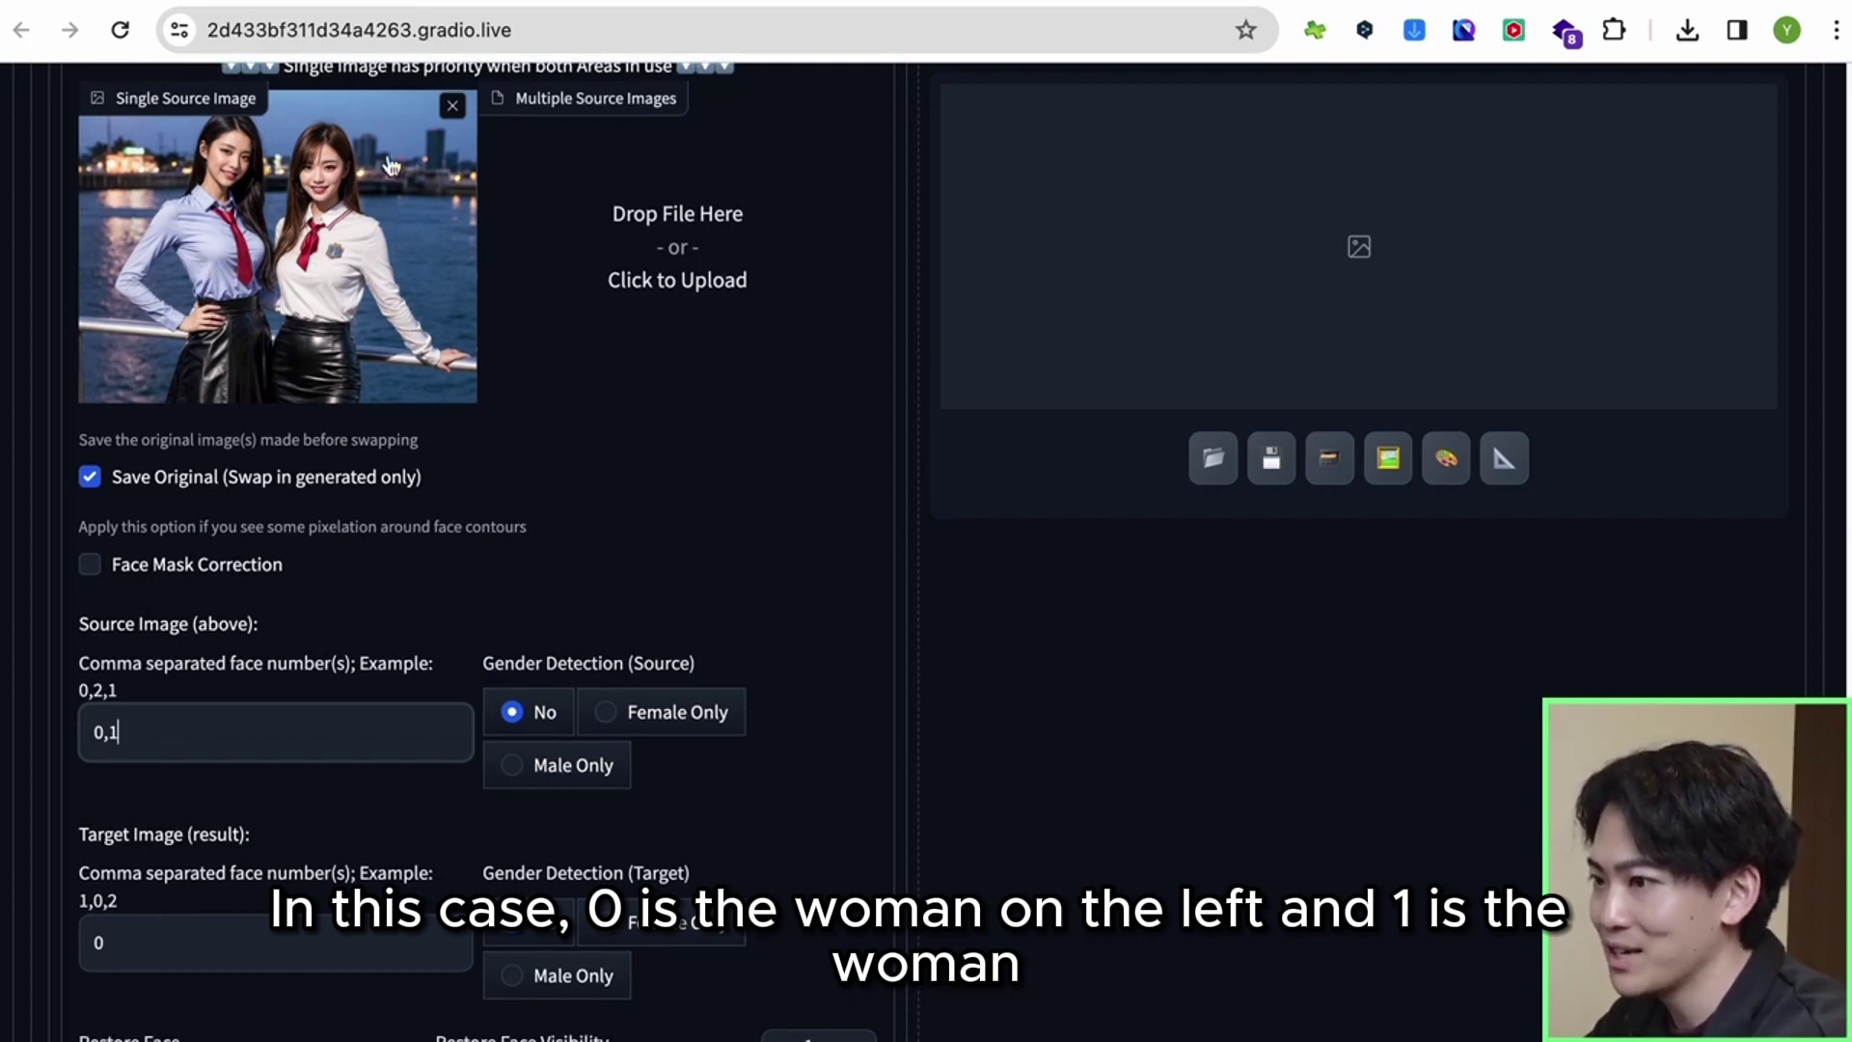
pyautogui.scroll(-2, 58, 482)
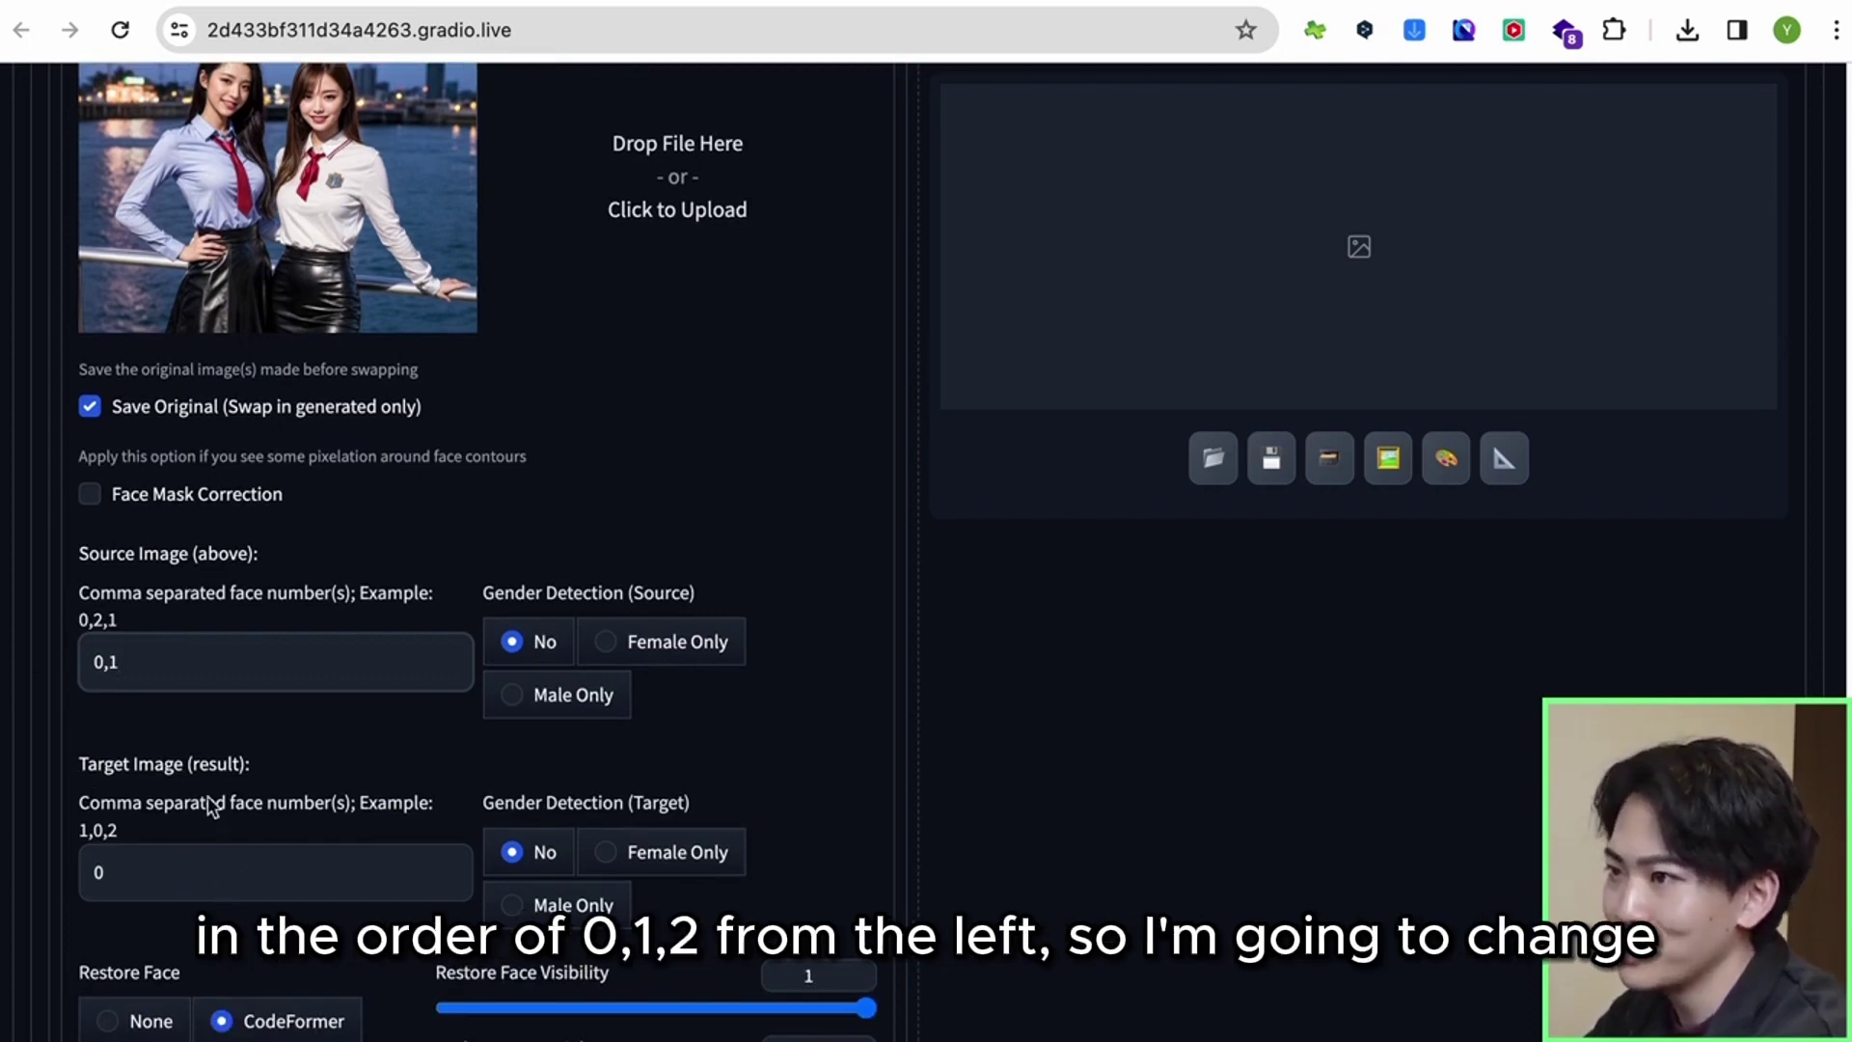
pyautogui.click(198, 889)
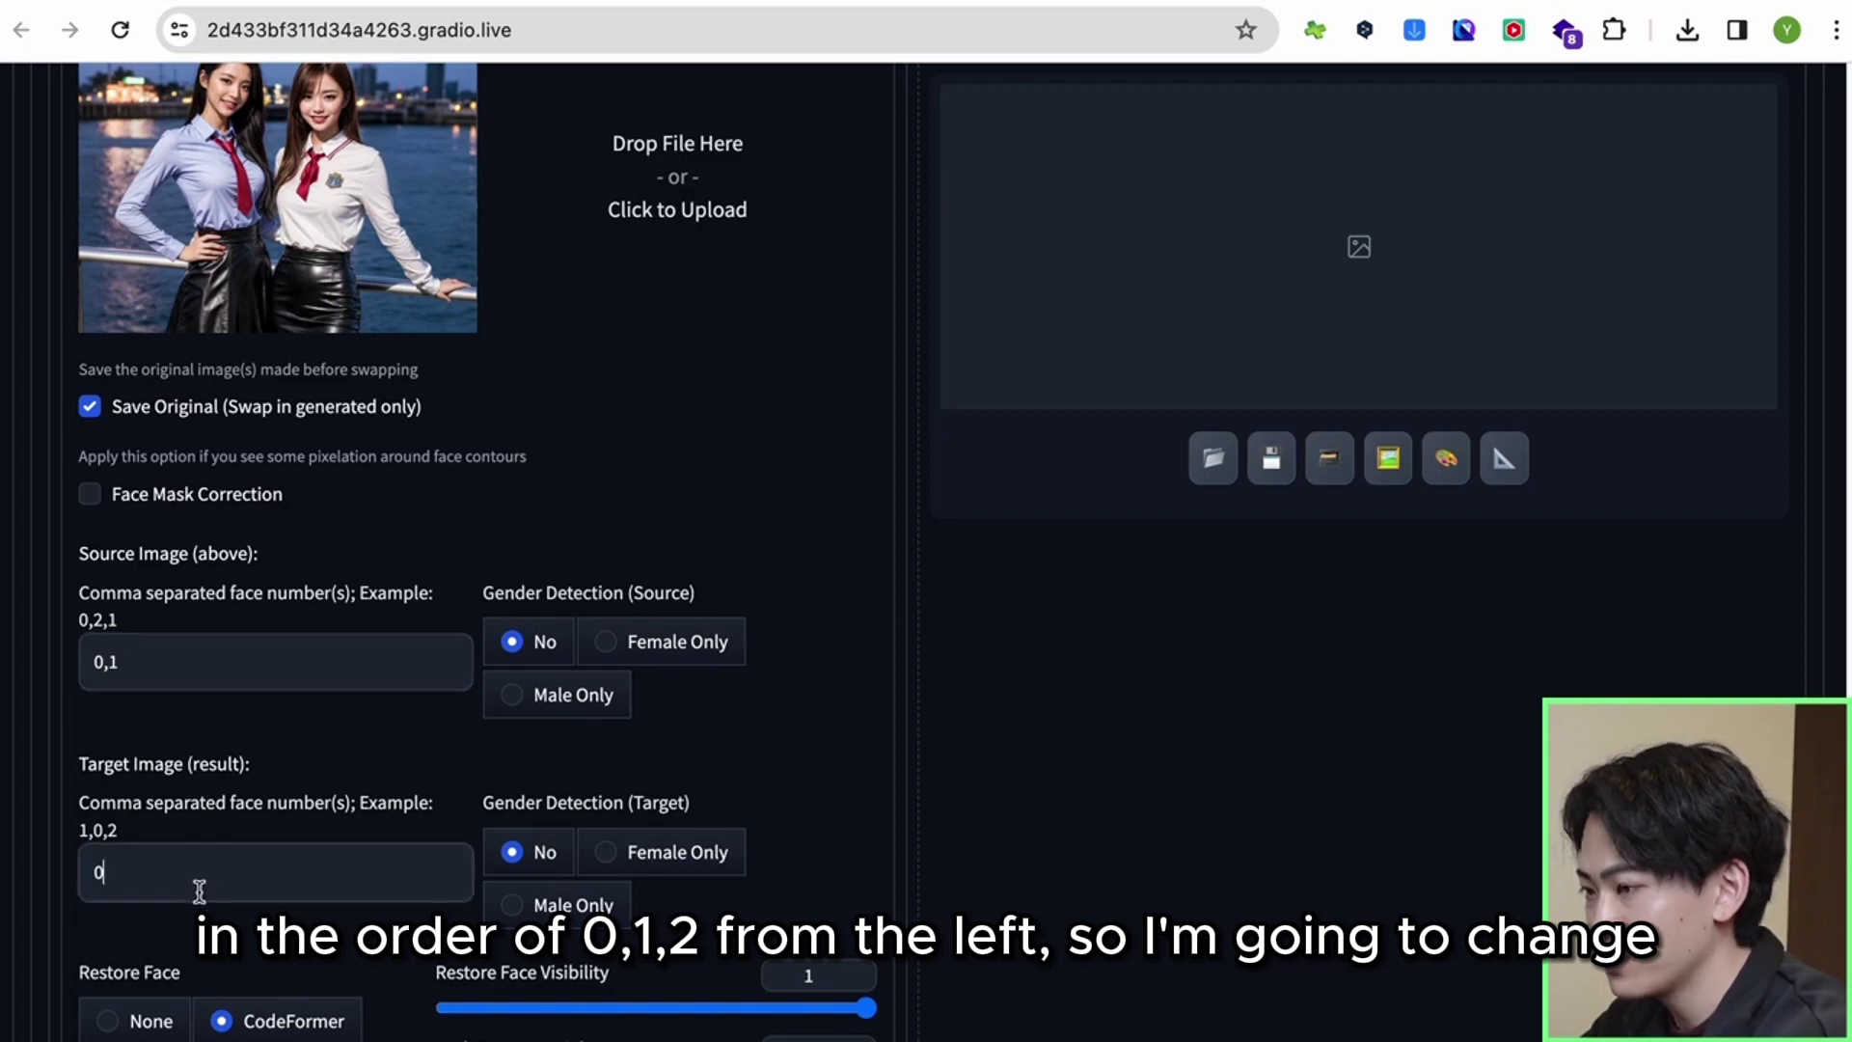
pyautogui.scroll(20, 351, 748)
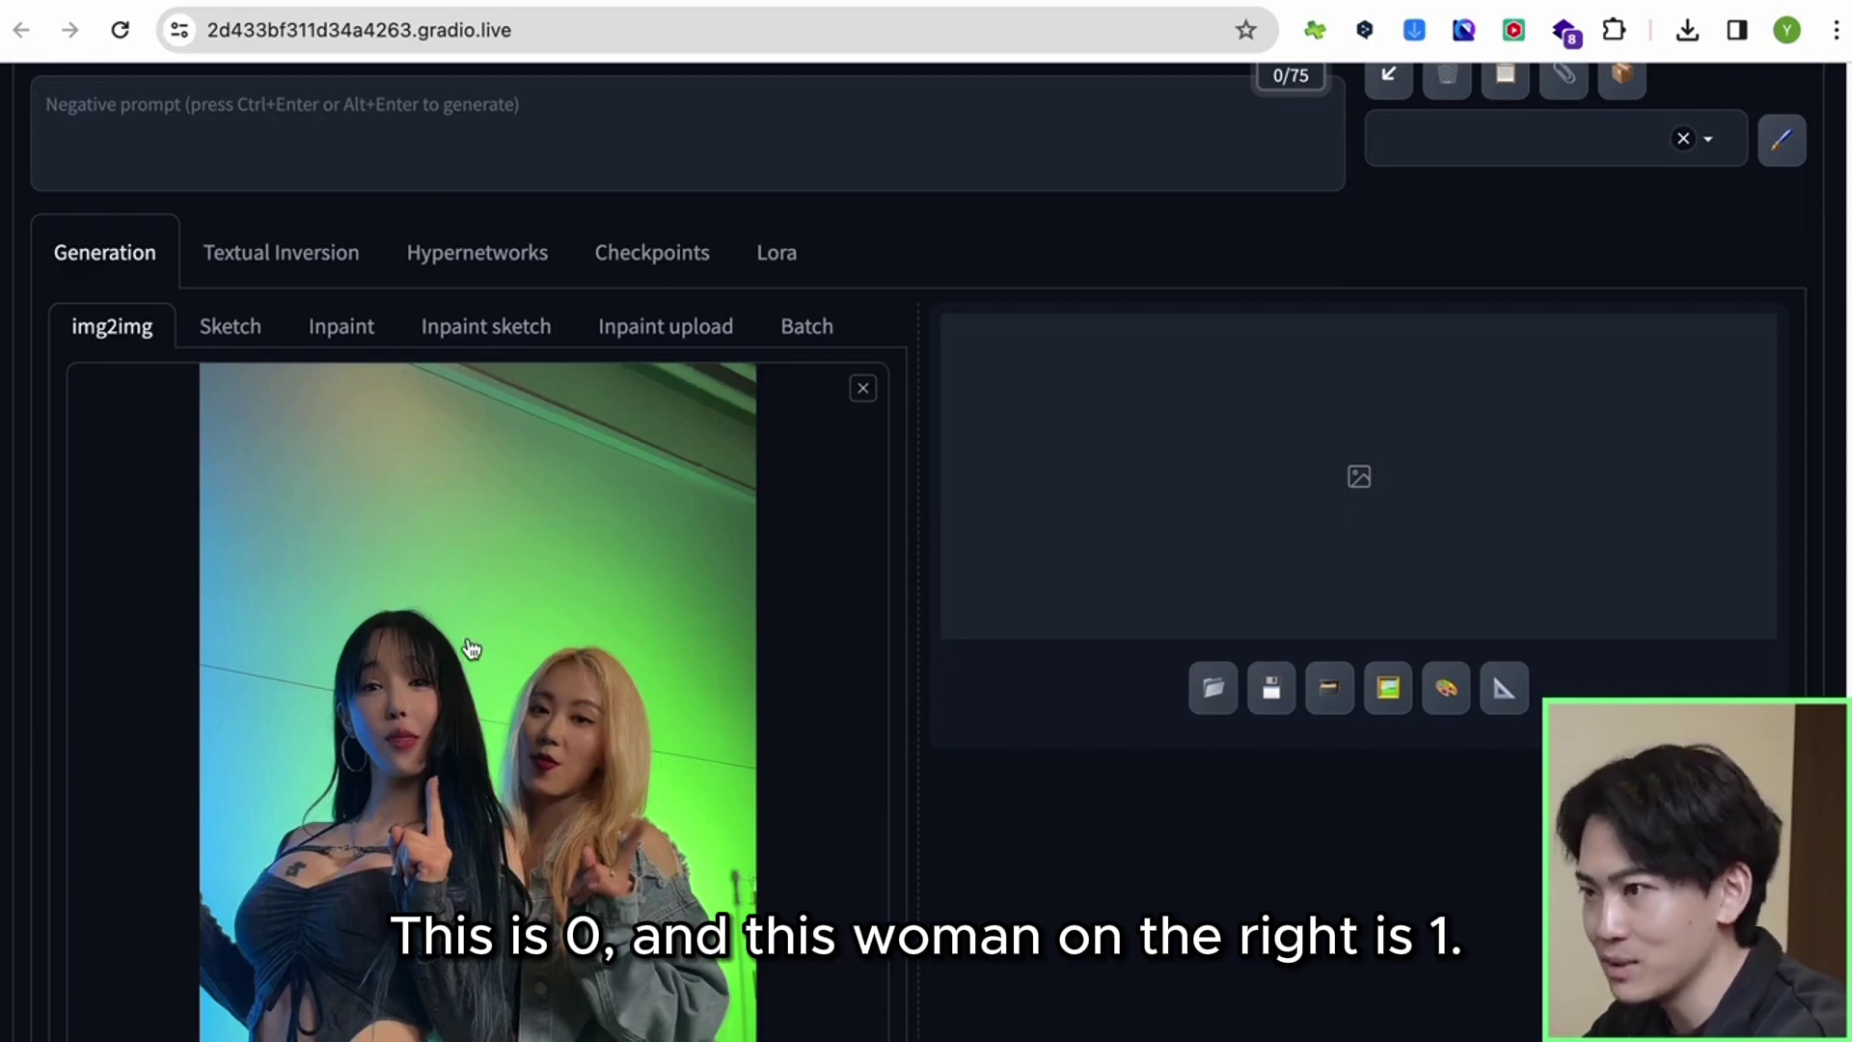
# Step: Lower the CodeFormer Weight from 0.5 to 0
pyautogui.scroll(-20, 466, 650)
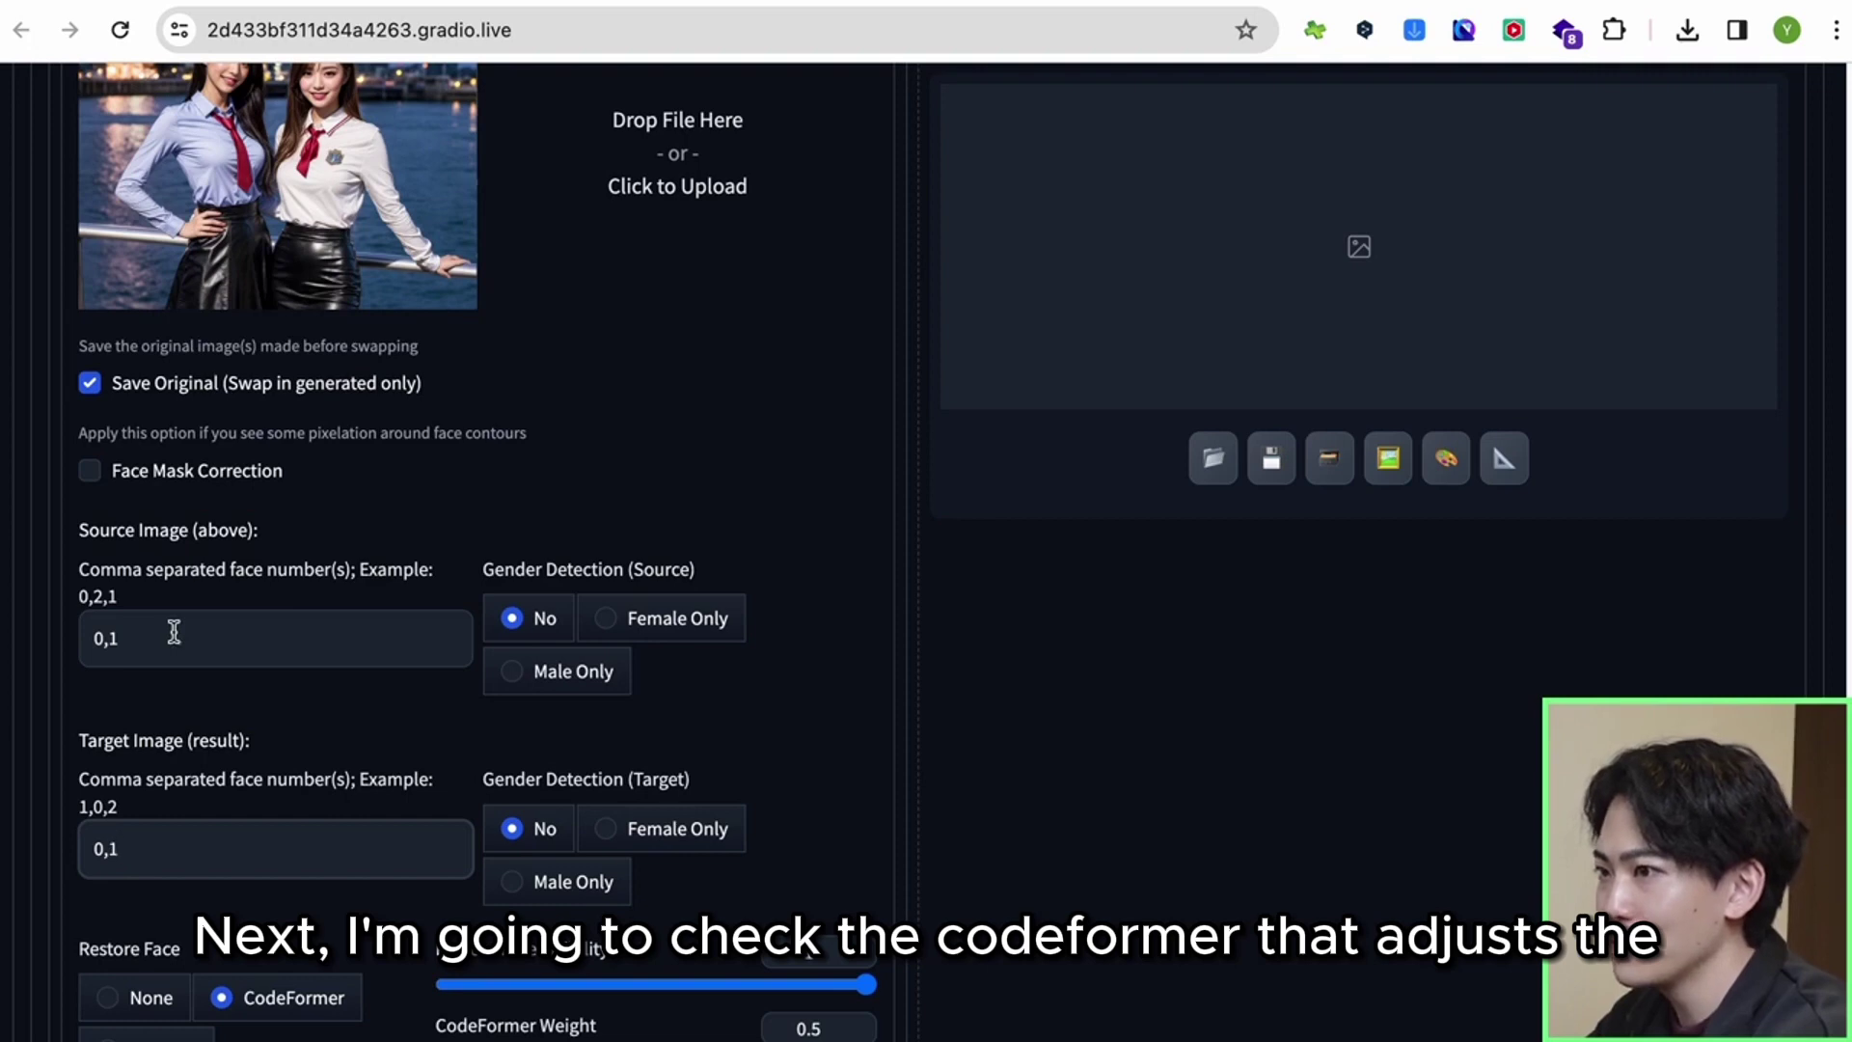
pyautogui.scroll(-2, 186, 662)
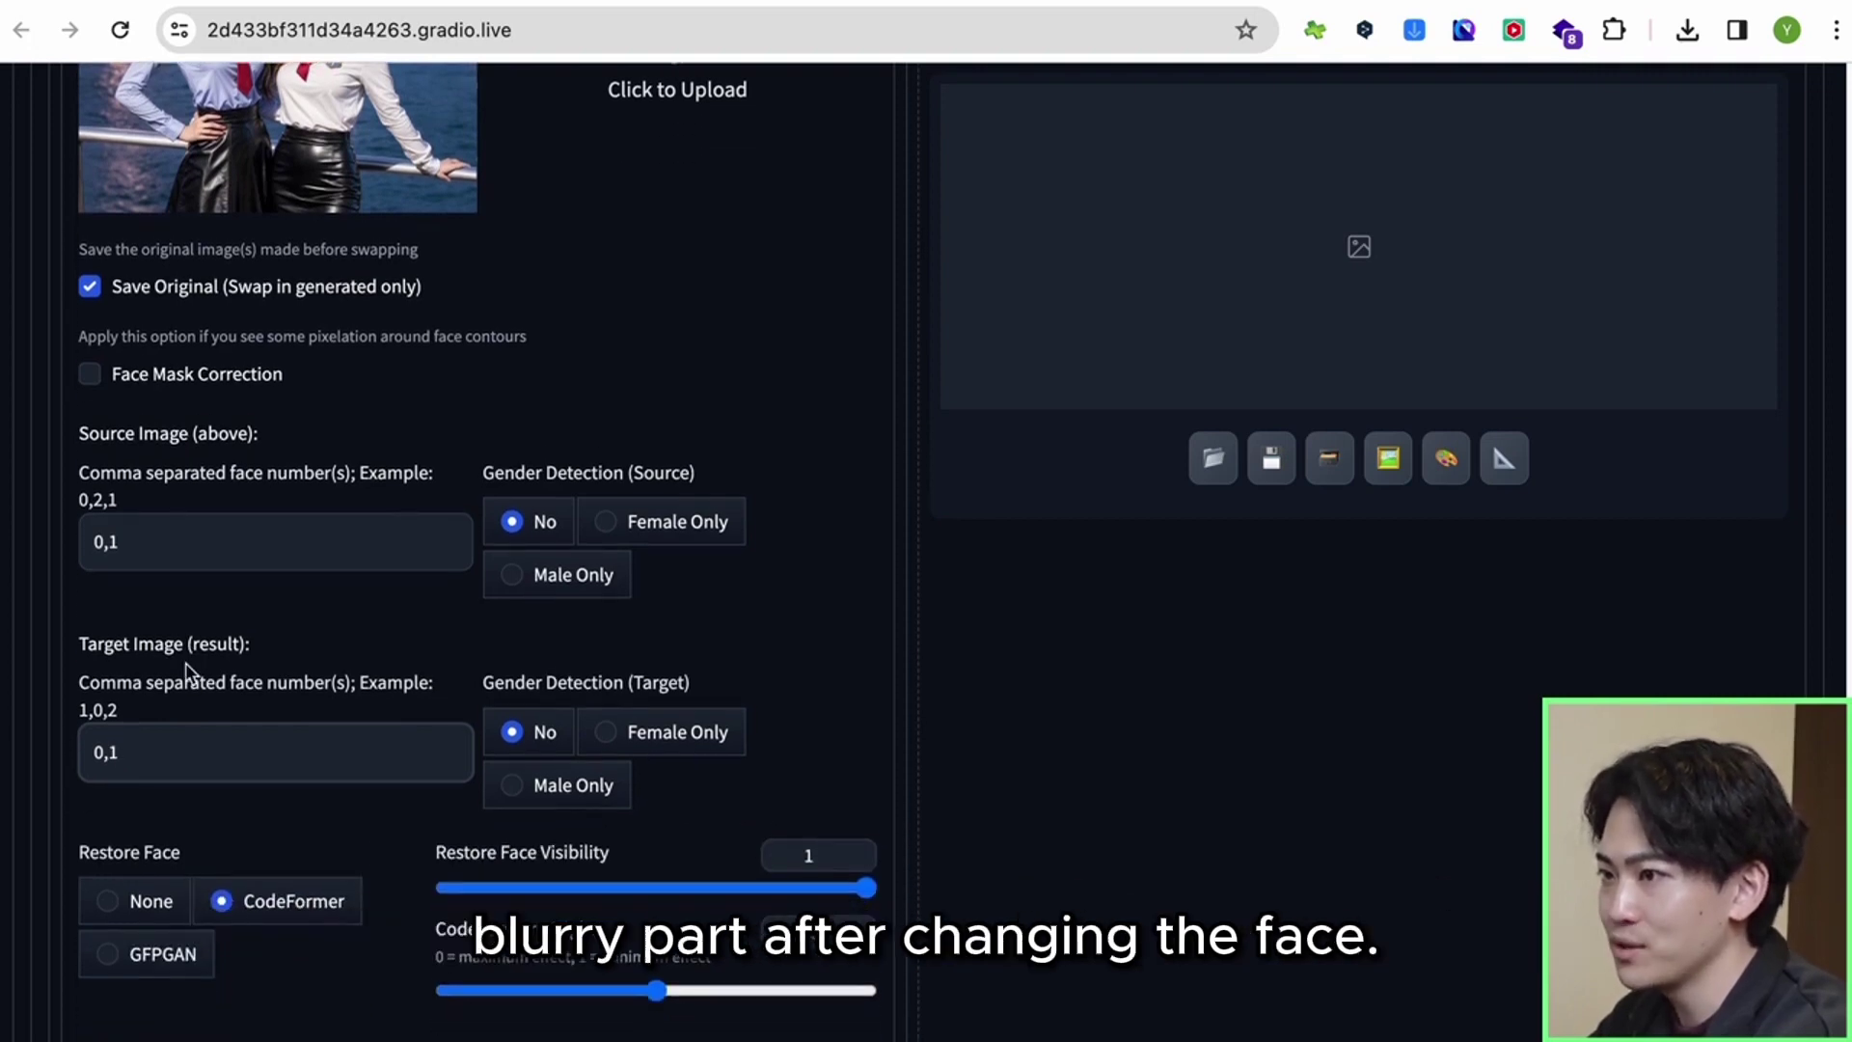
pyautogui.scroll(-5, 228, 919)
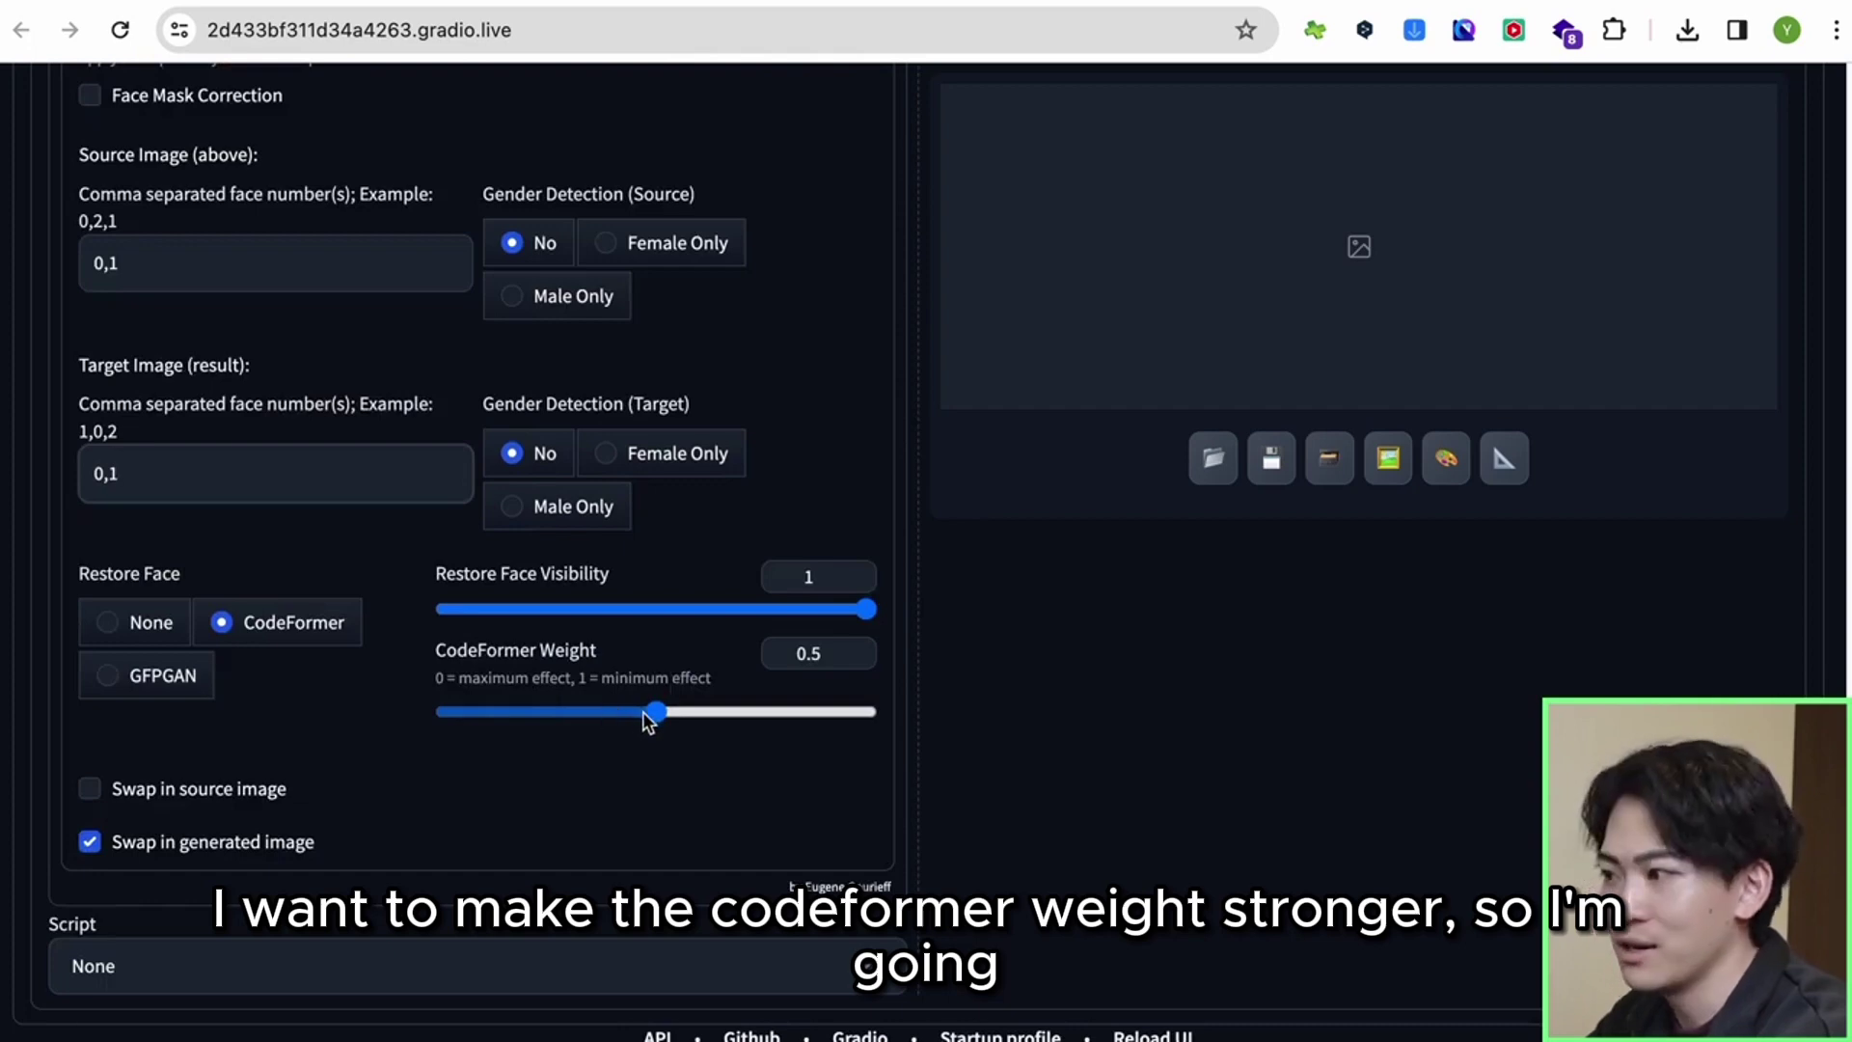
pyautogui.moveTo(648, 722); pyautogui.dragTo(414, 690)
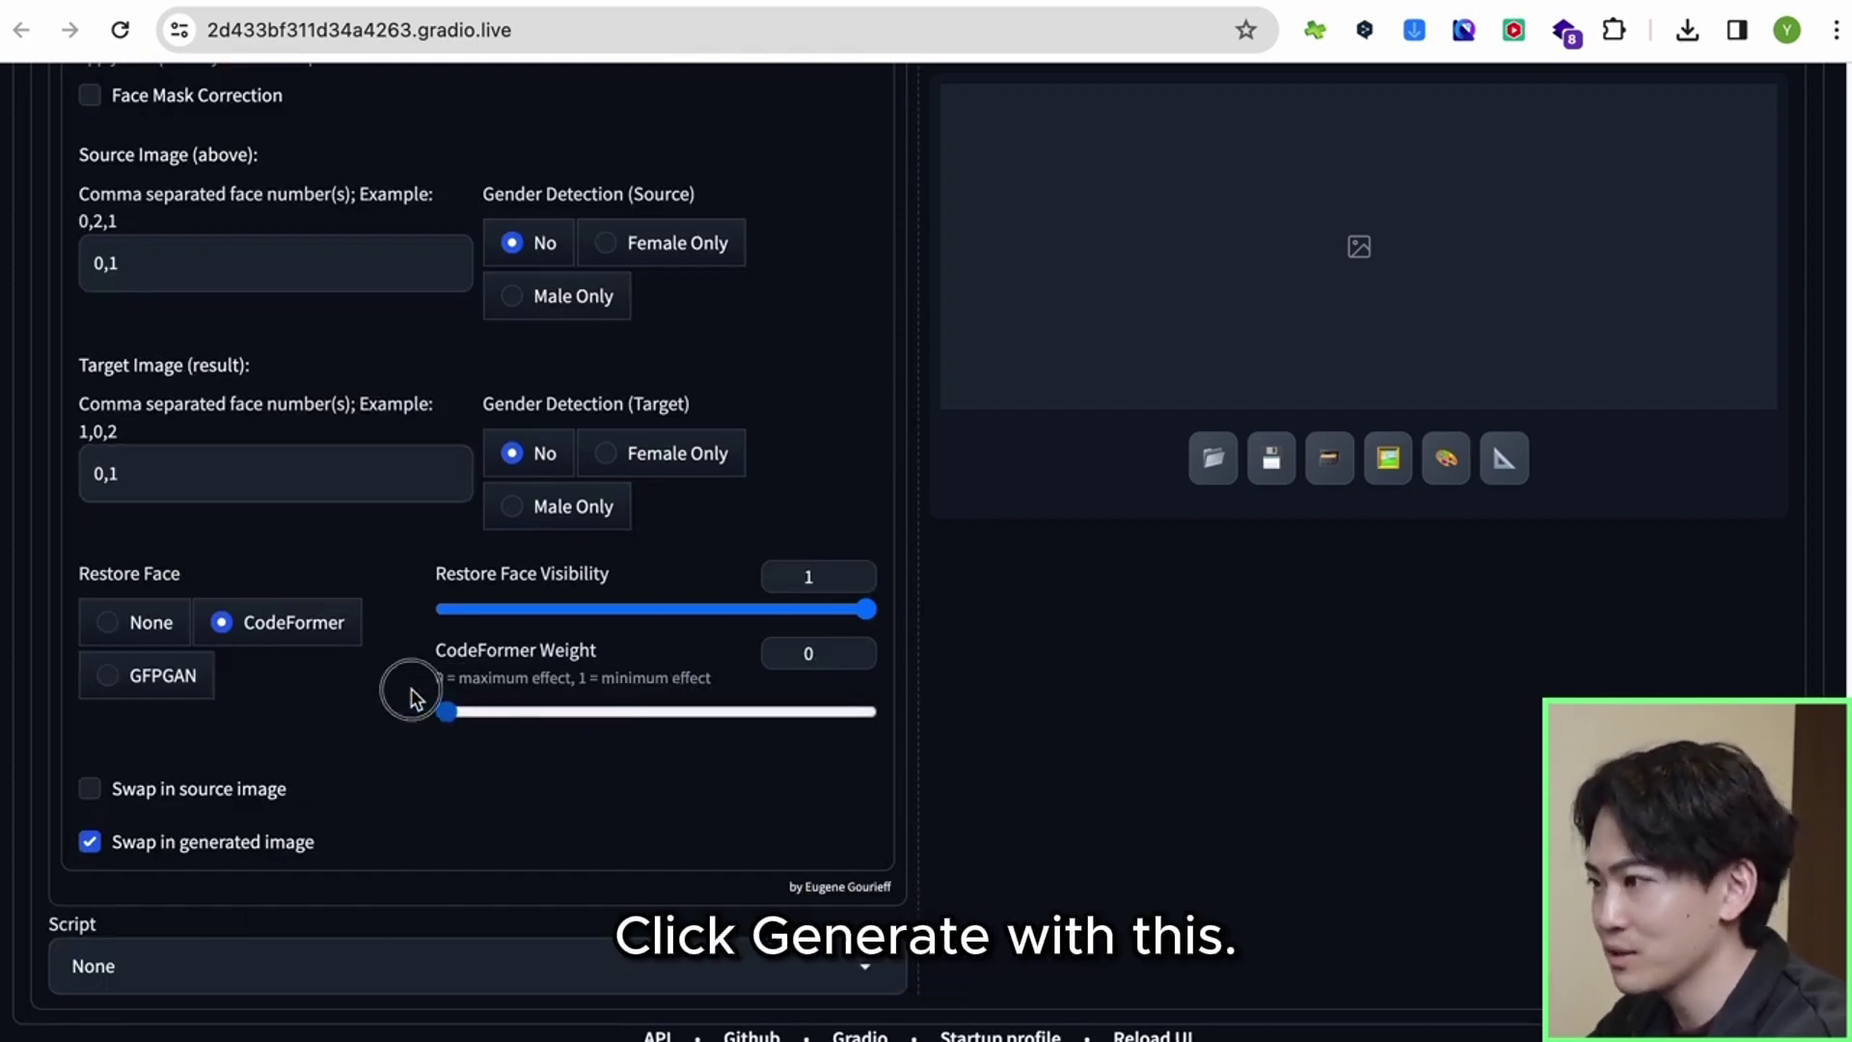
pyautogui.scroll(15, 767, 436)
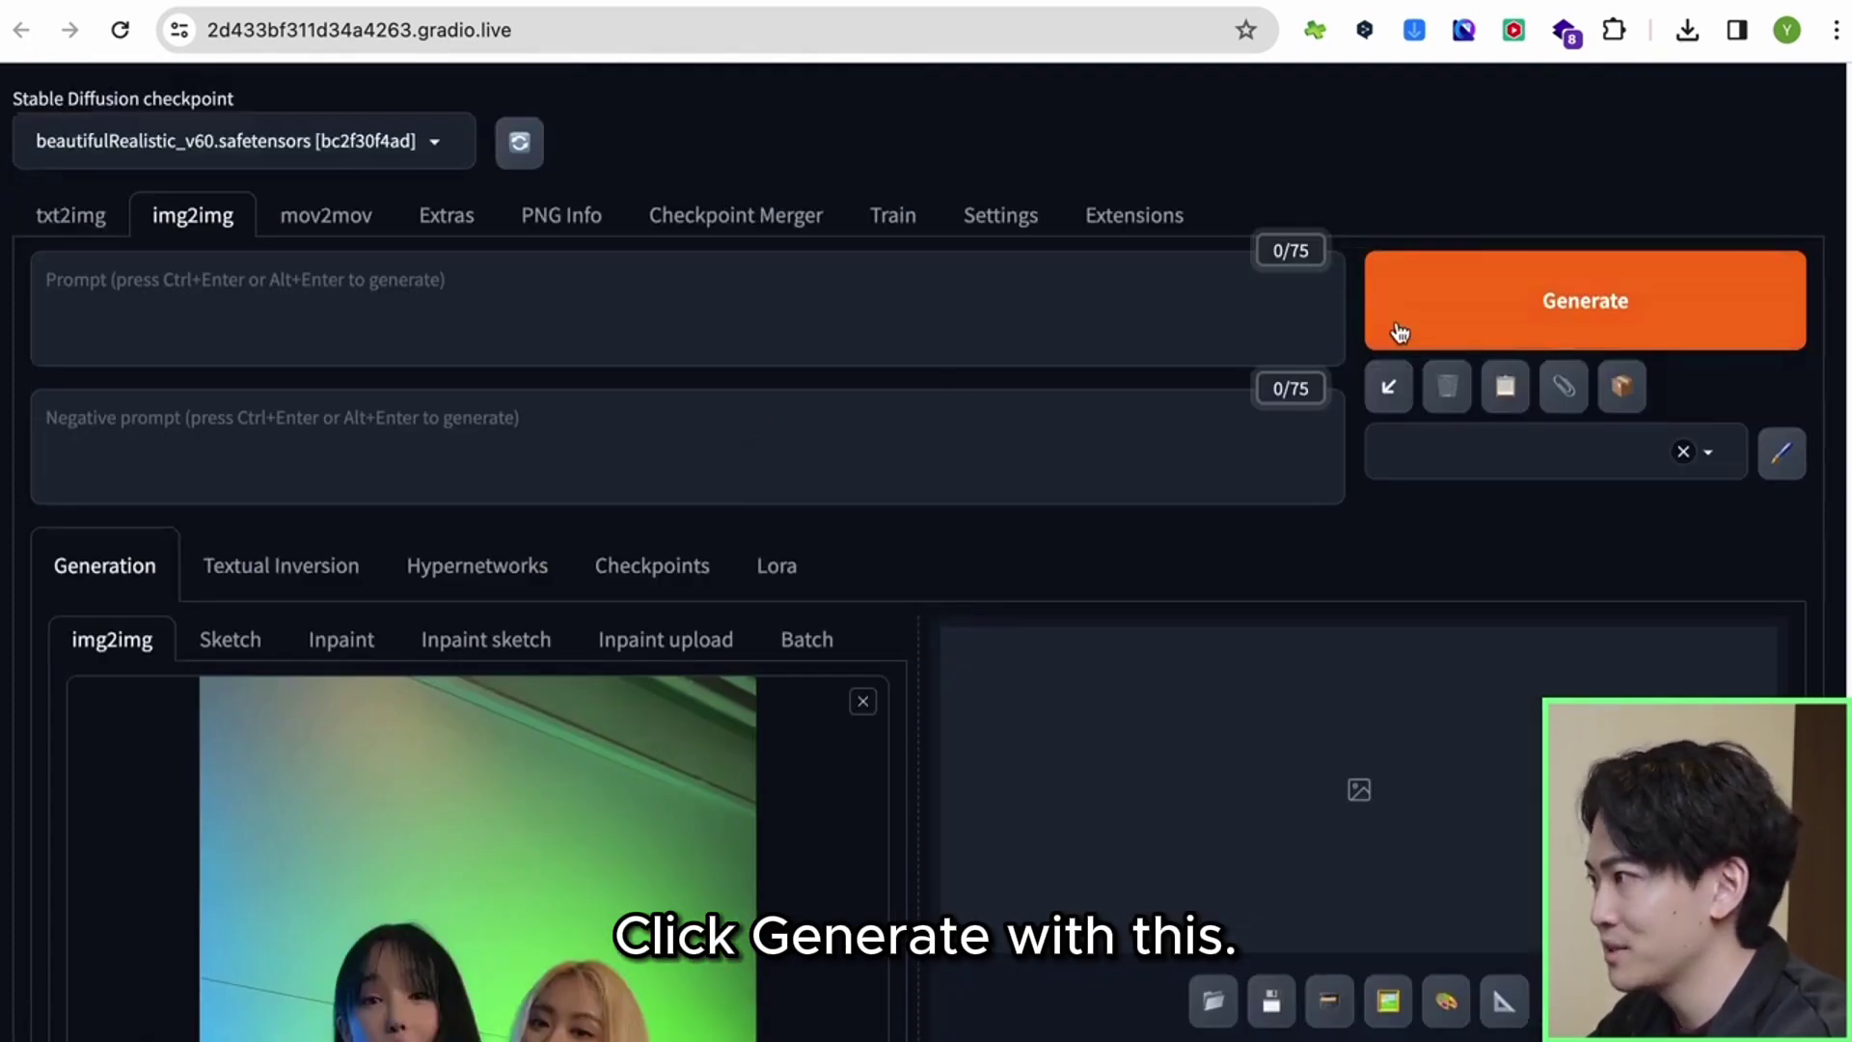
# Step: Generate the img2img frame and view the face-swapped result beside the original
pyautogui.click(1398, 333)
pyautogui.scroll(-2, 1013, 302)
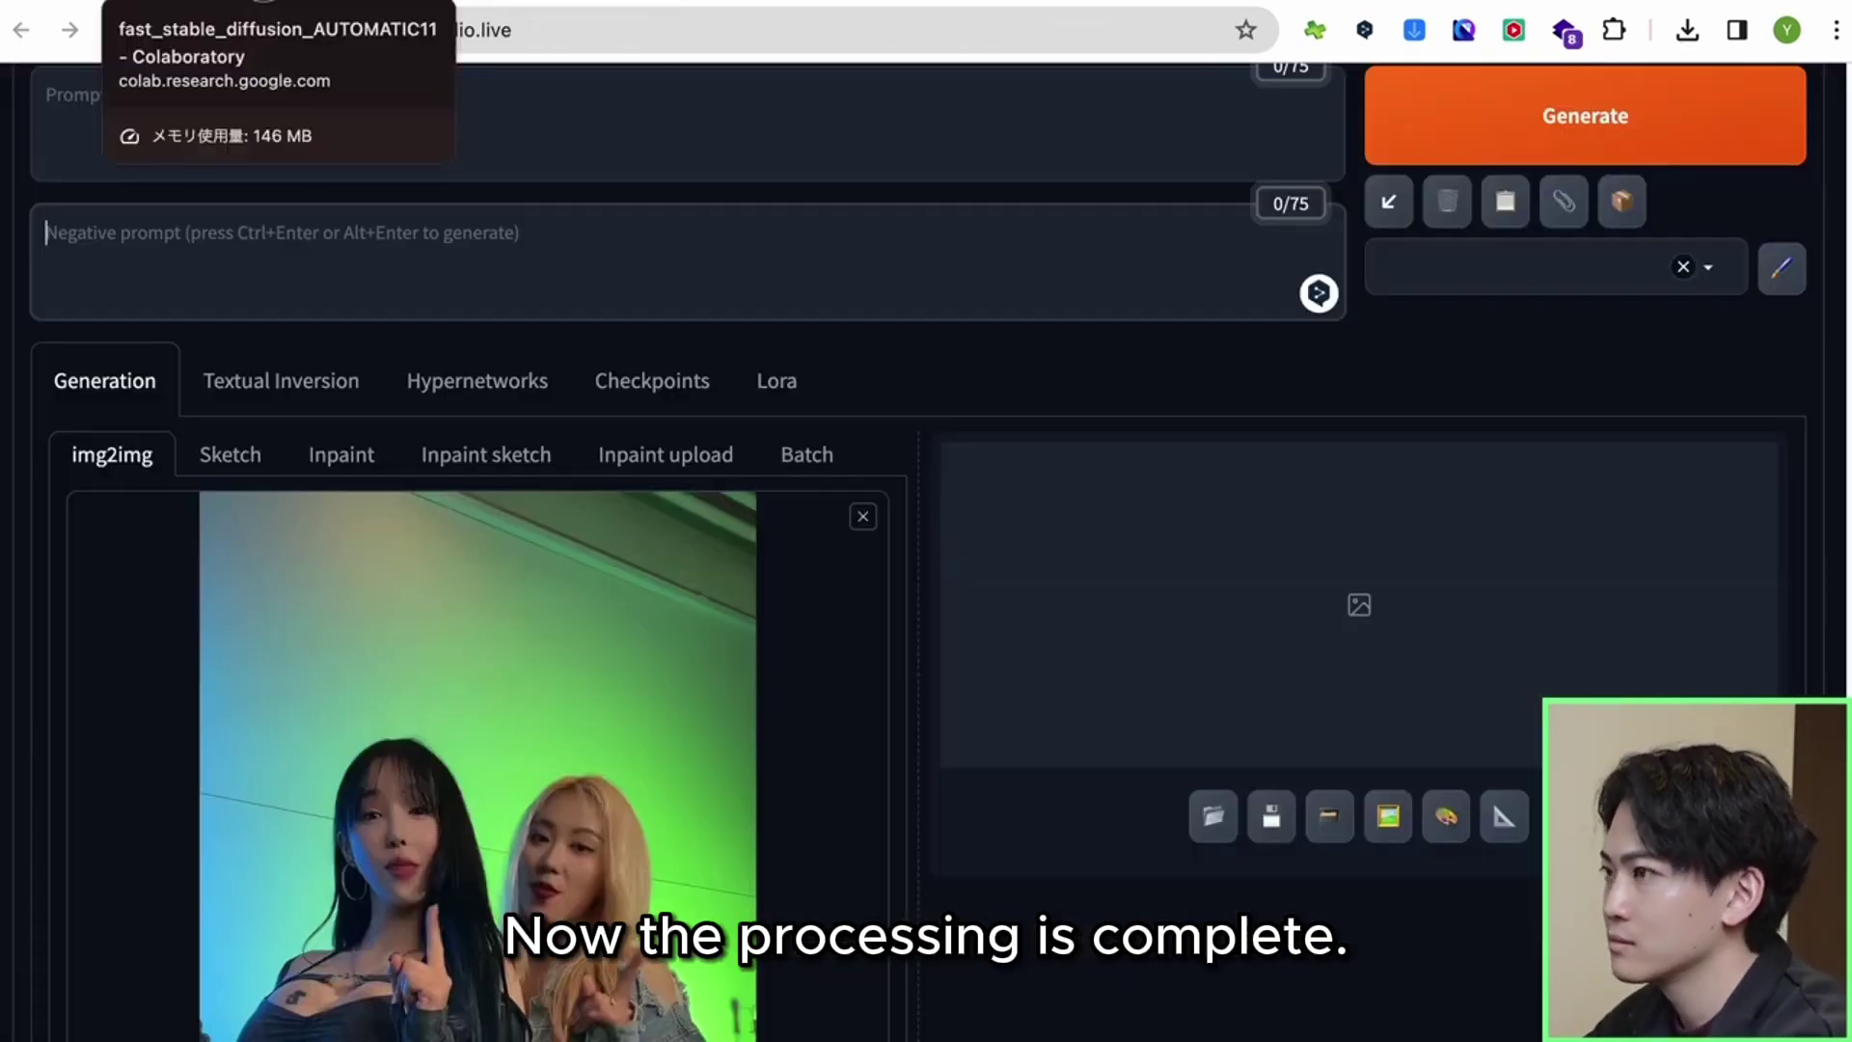
pyautogui.scroll(-3, 1329, 601)
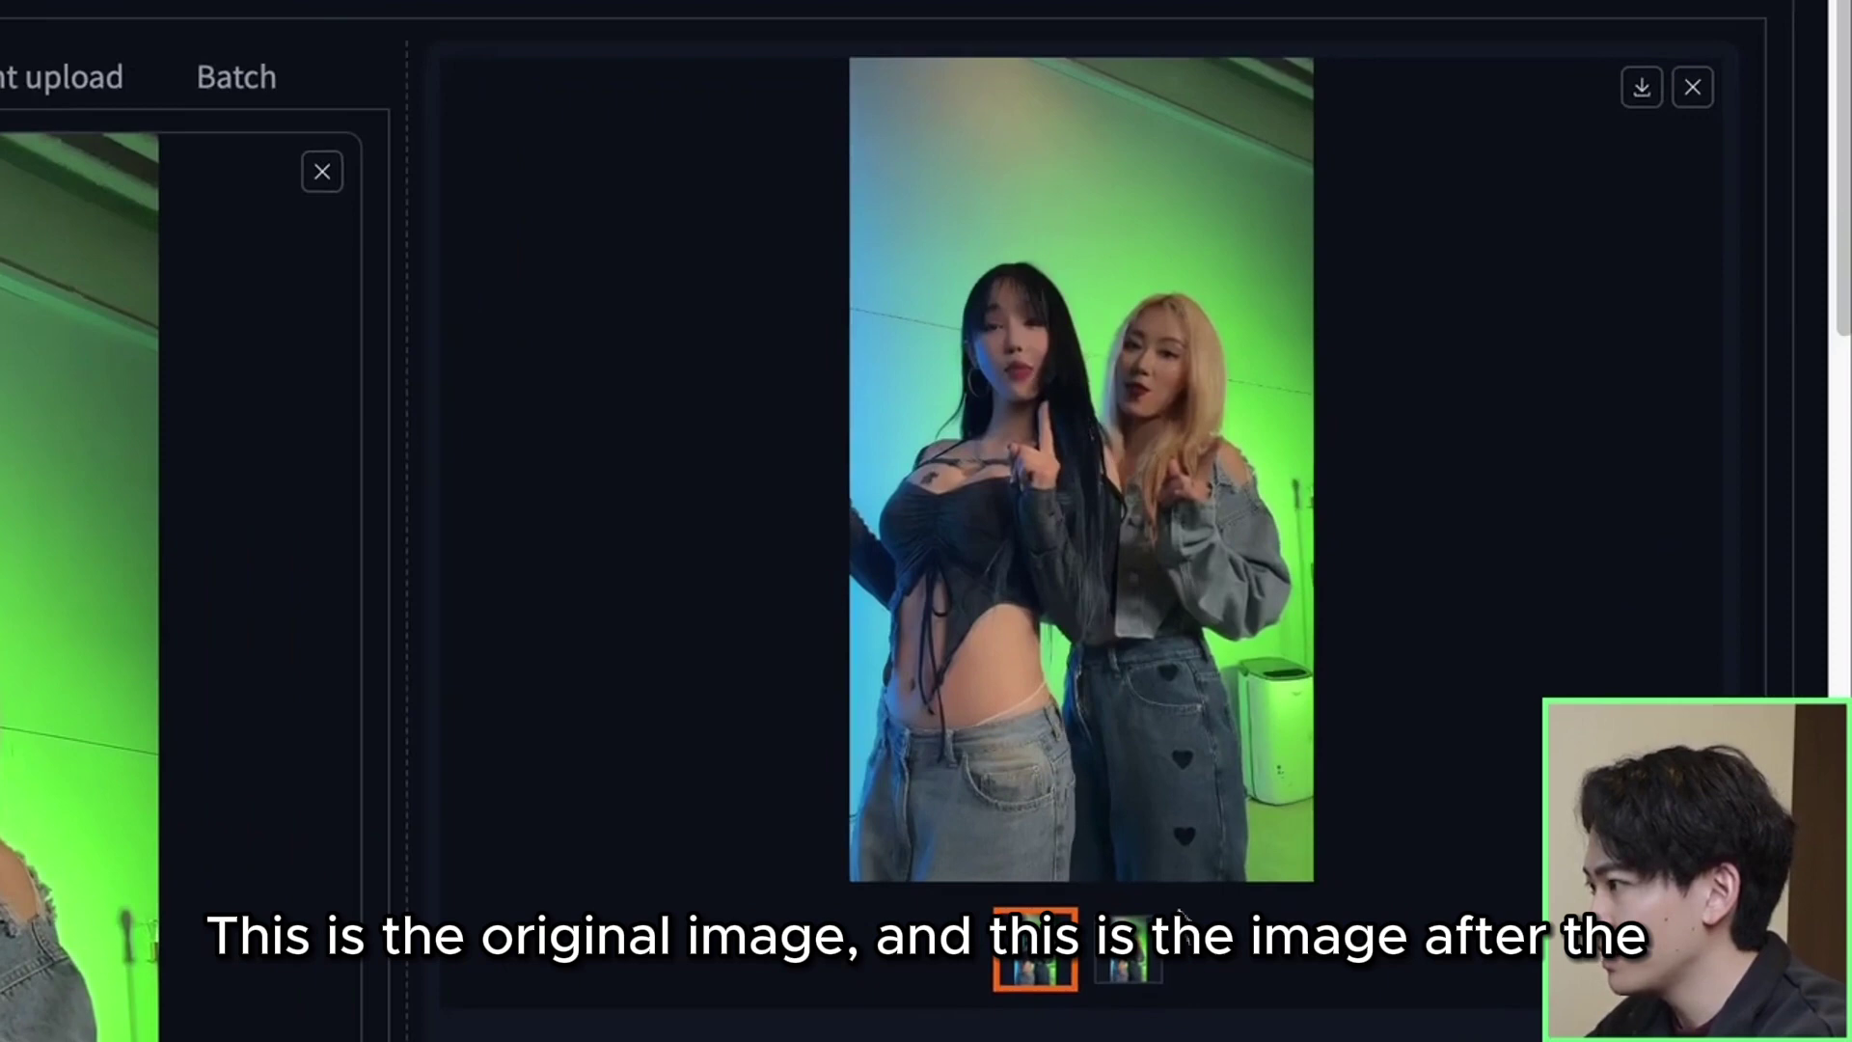
pyautogui.click(1143, 948)
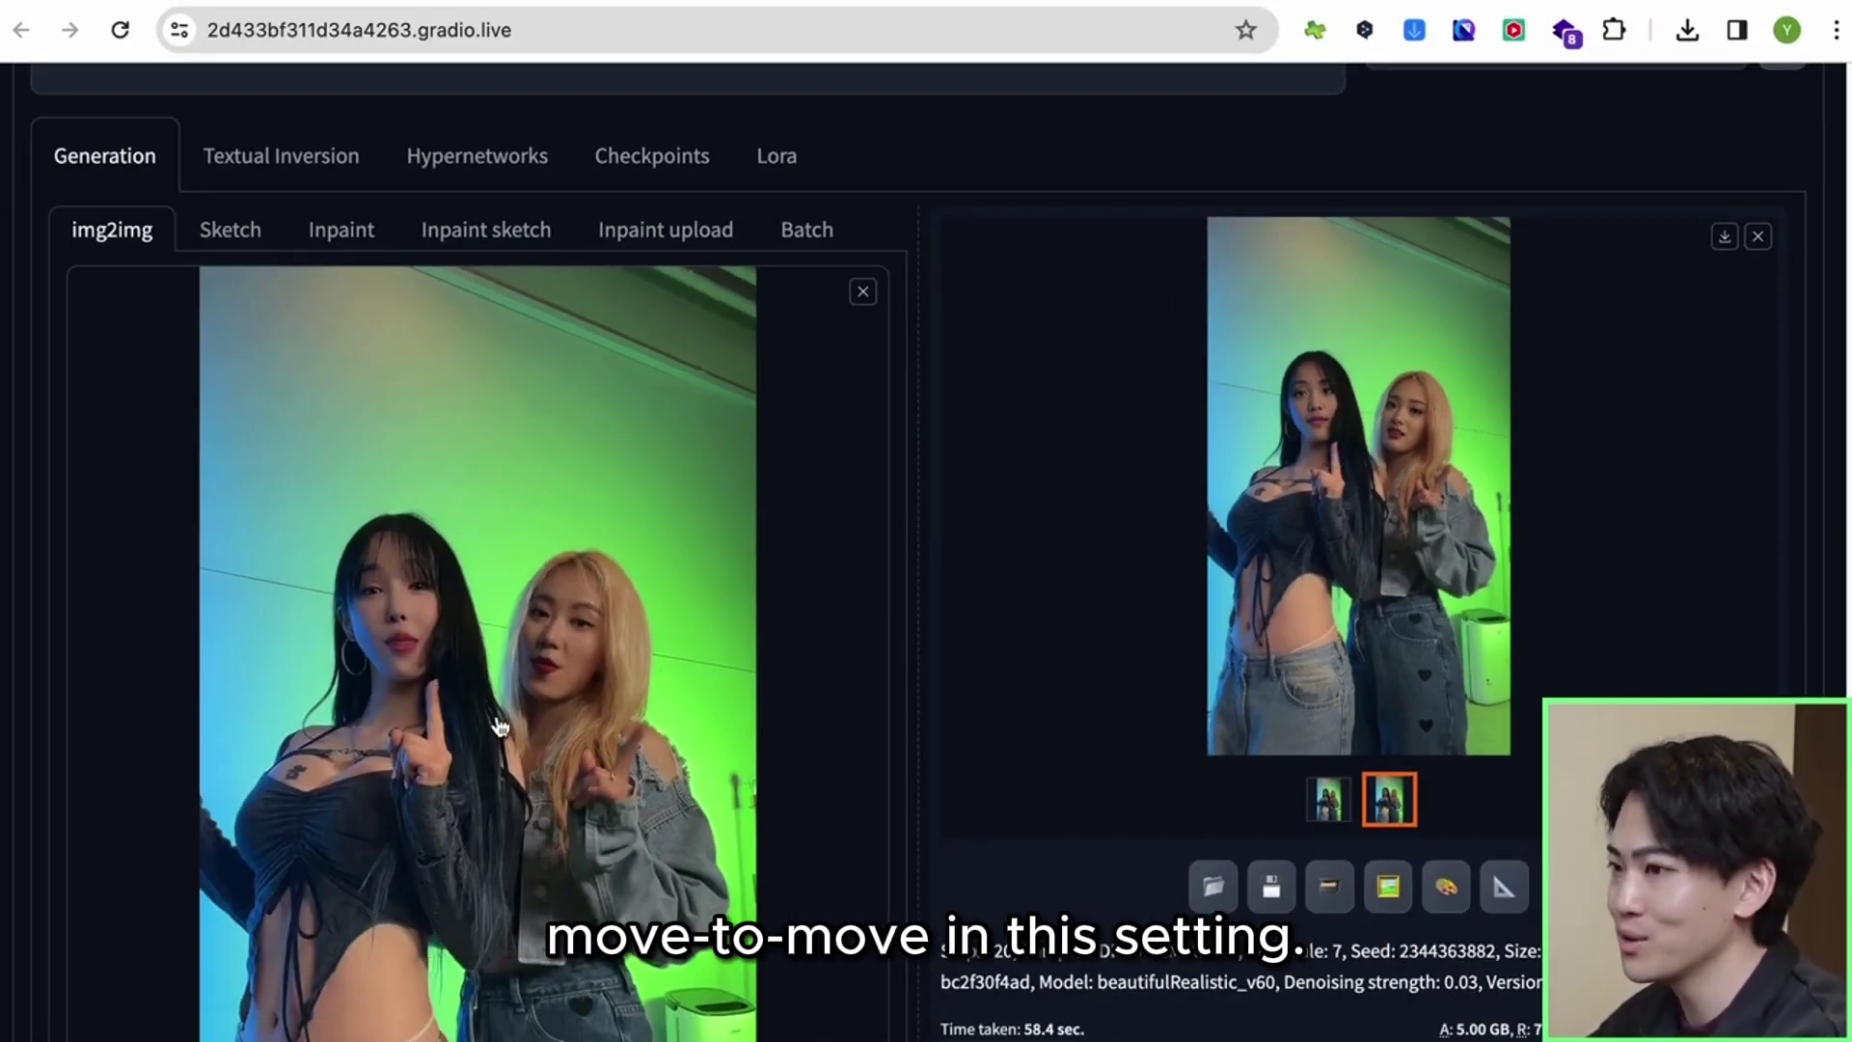
pyautogui.scroll(5, 367, 695)
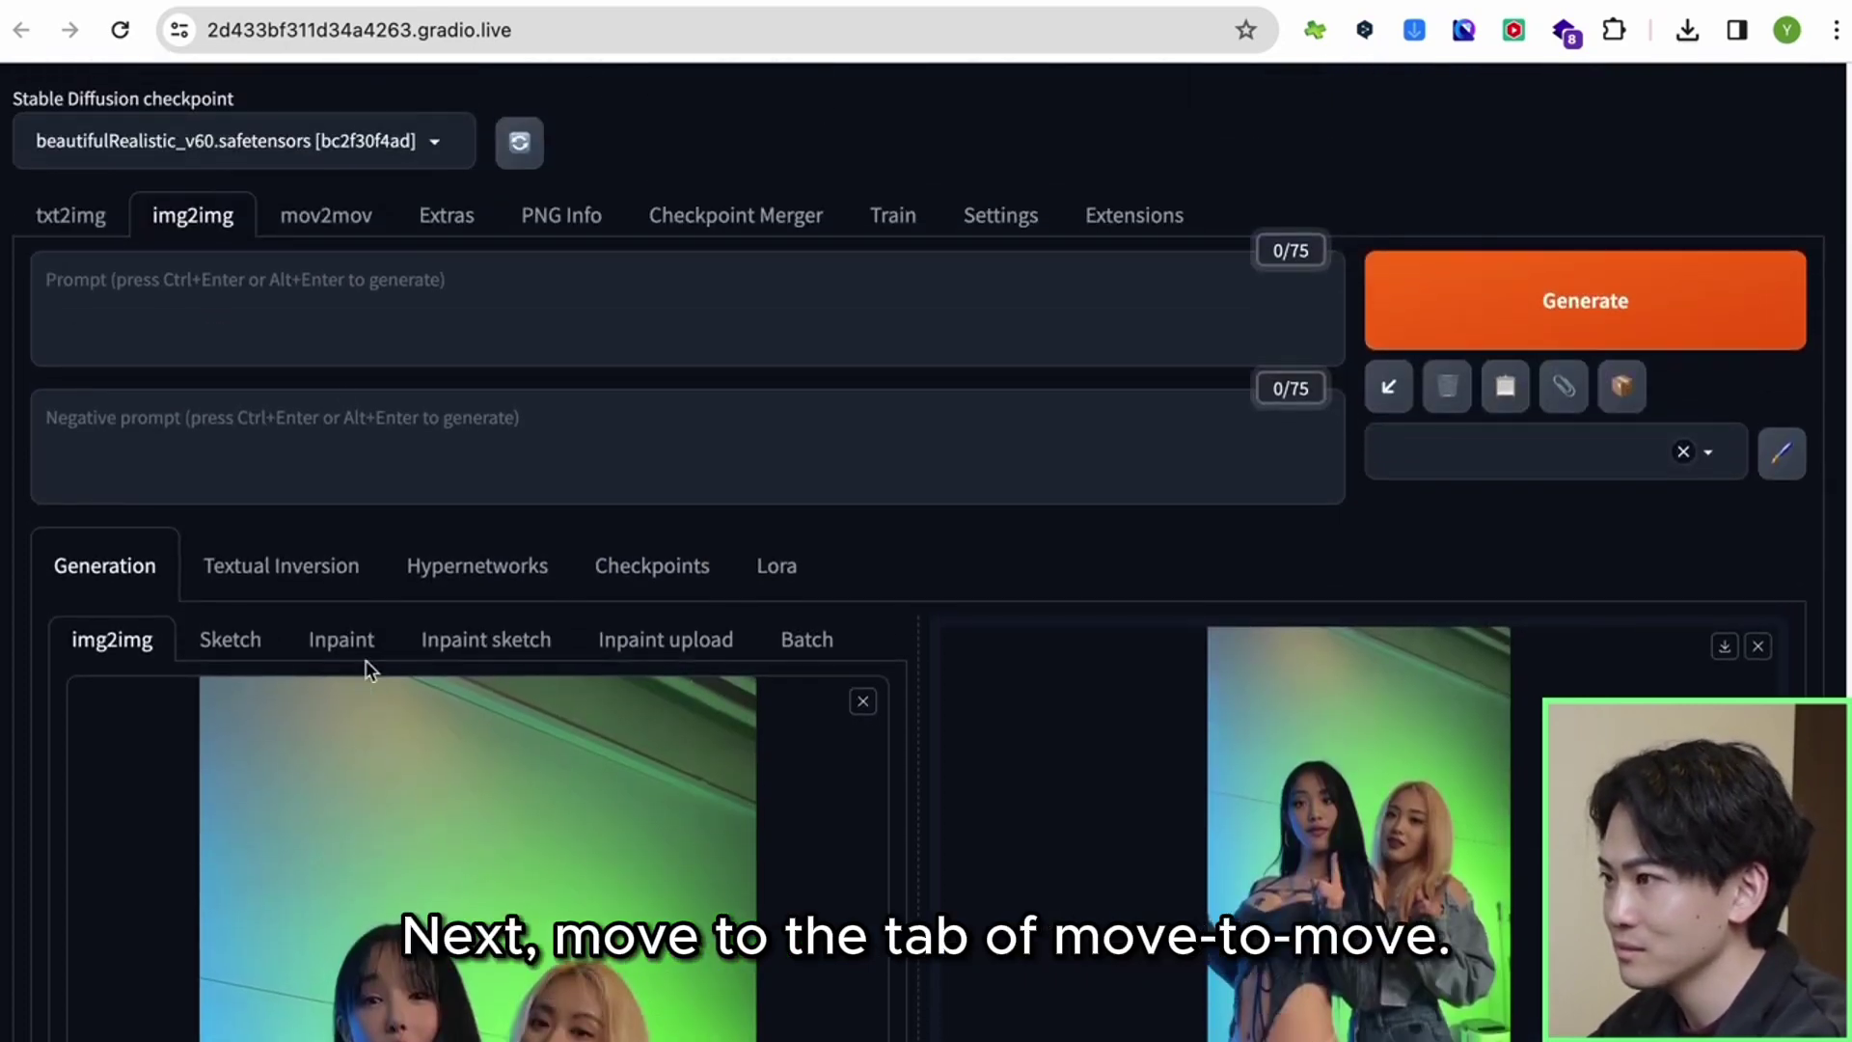
# Step: Switch to mov2mov and upload the dance.mp4 video
pyautogui.click(333, 220)
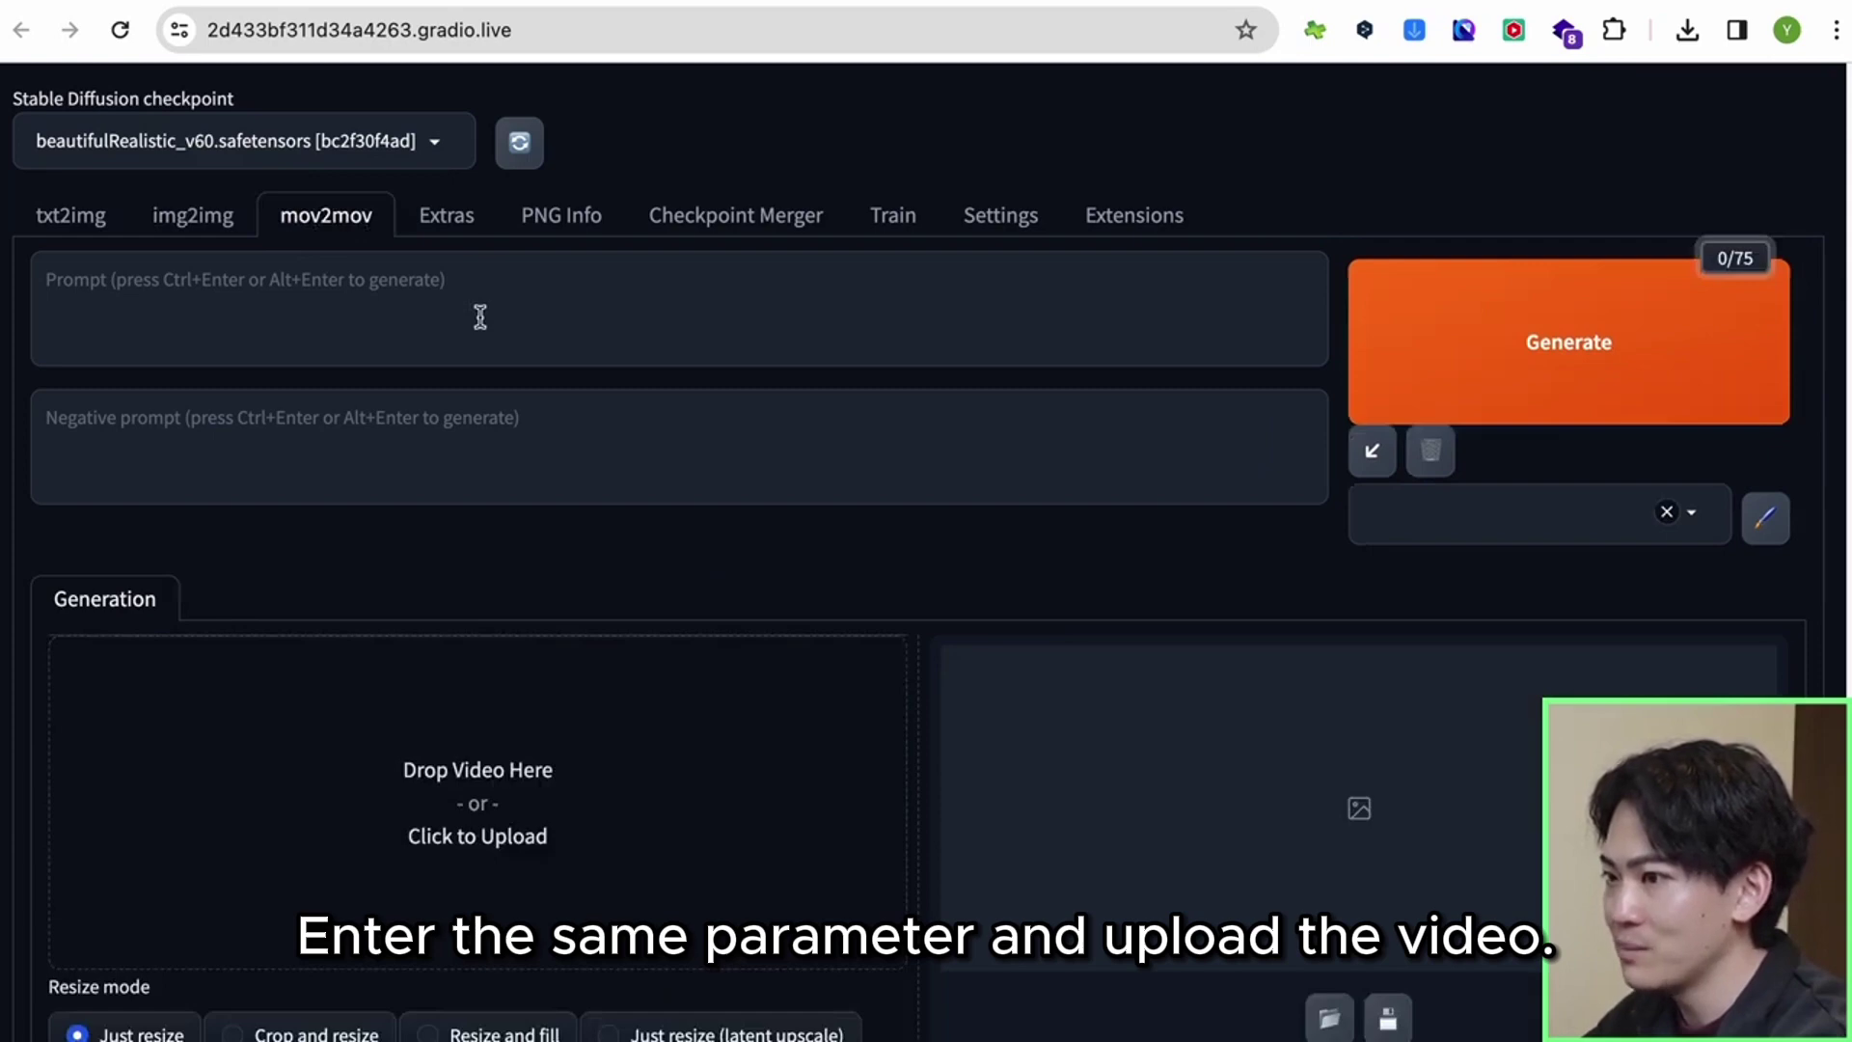
pyautogui.scroll(-2, 488, 444)
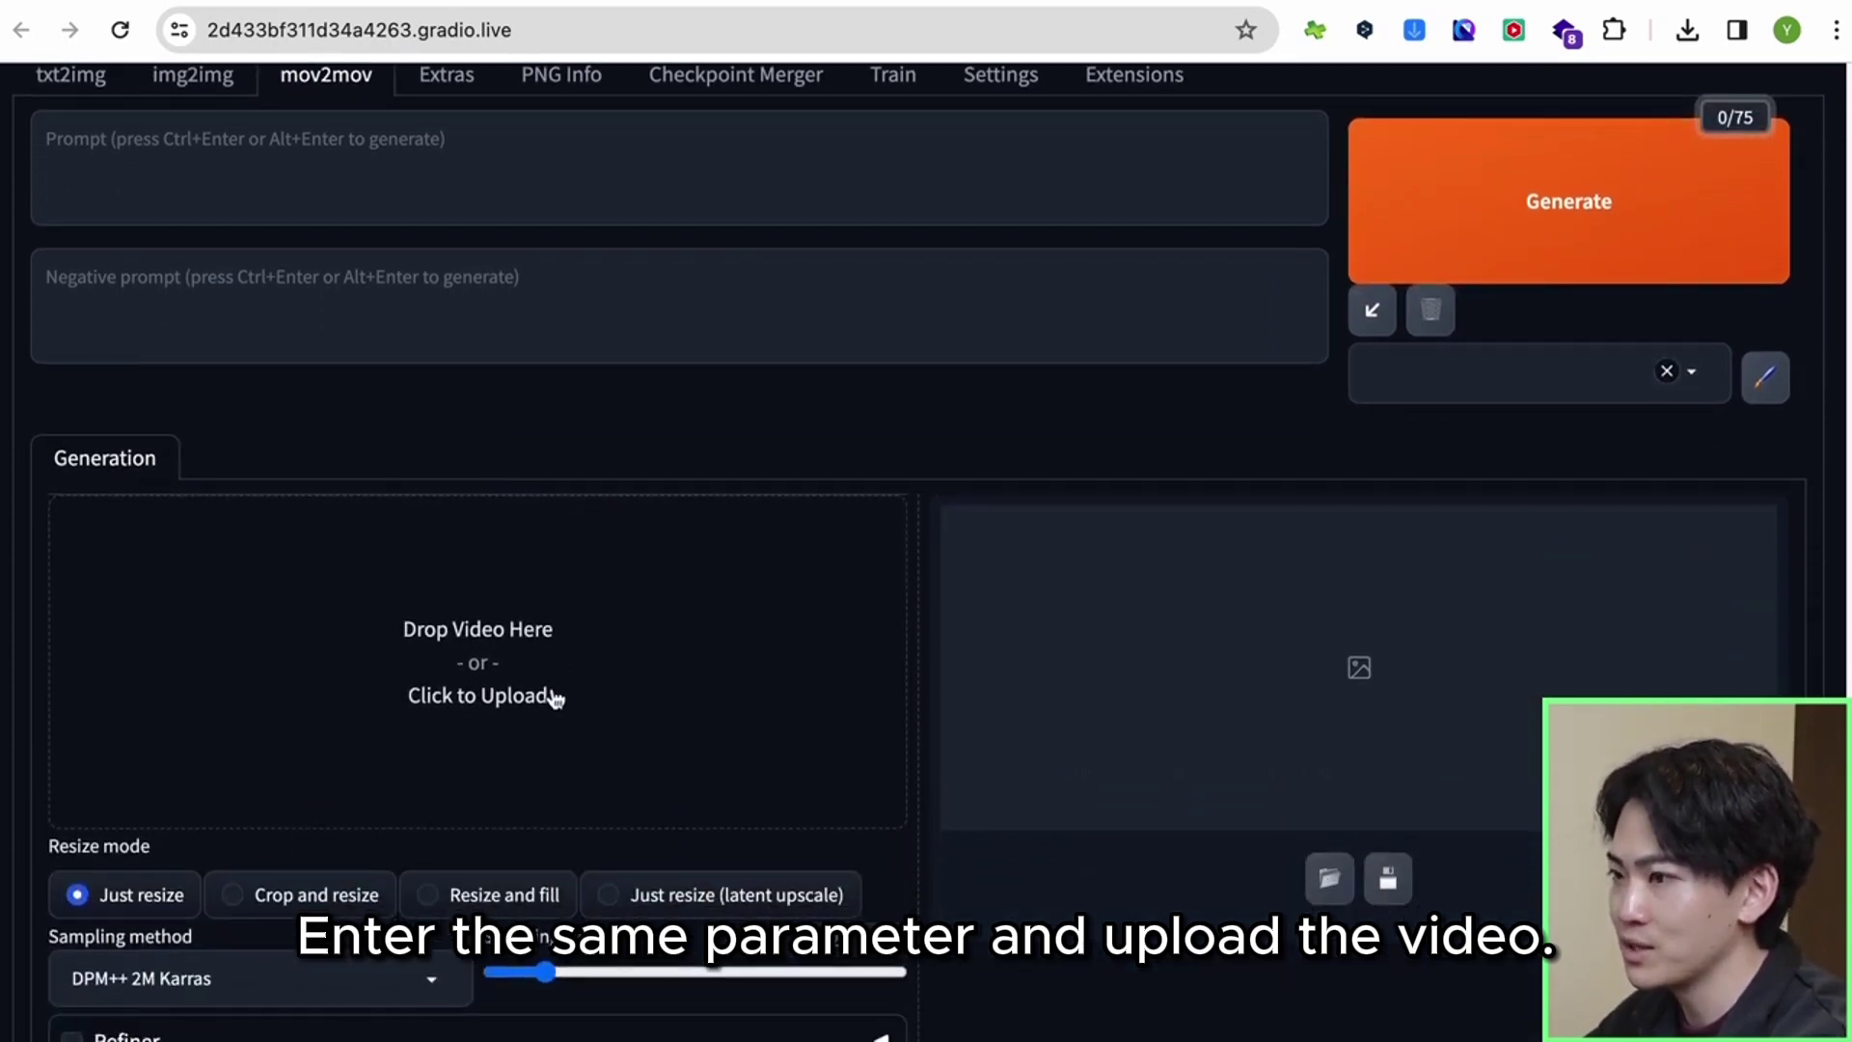
pyautogui.click(555, 697)
pyautogui.doubleClick(773, 414)
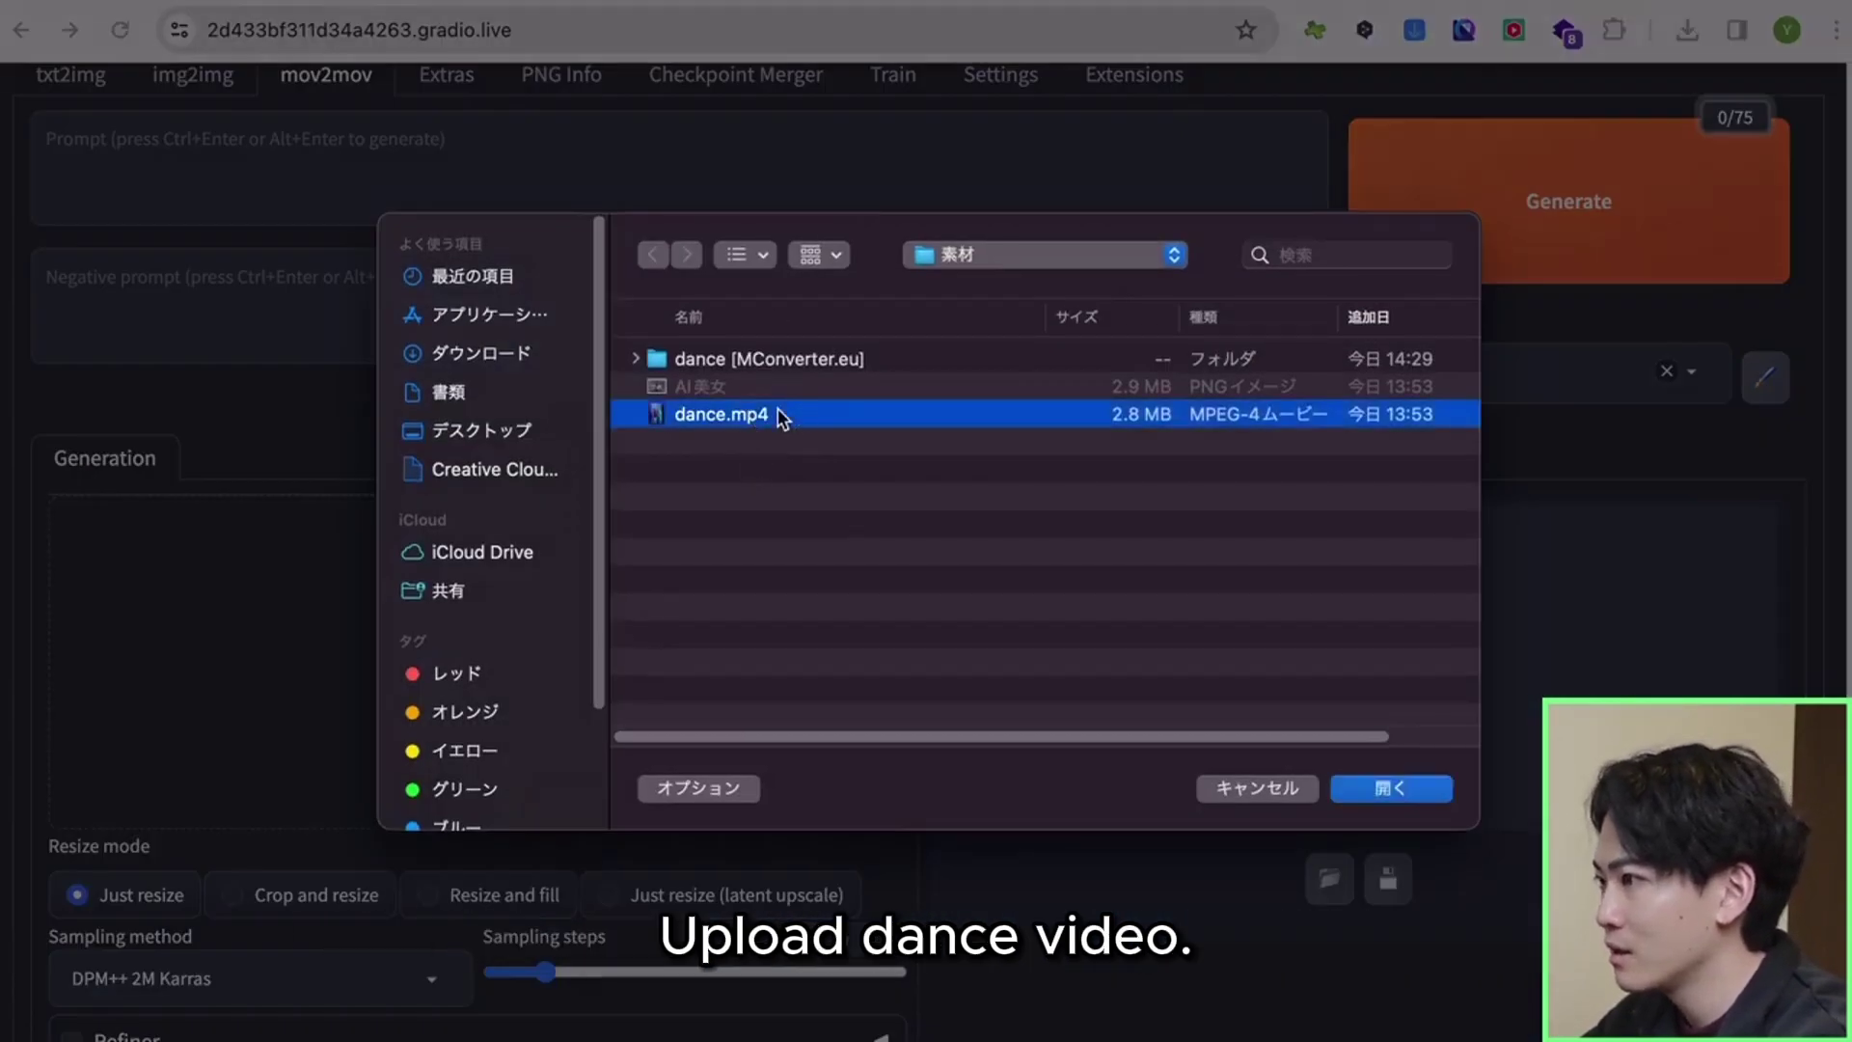
# Step: Size the output to 720×1280, set denoising strength to 0, and disable Movie Editor
pyautogui.scroll(-1, 662, 393)
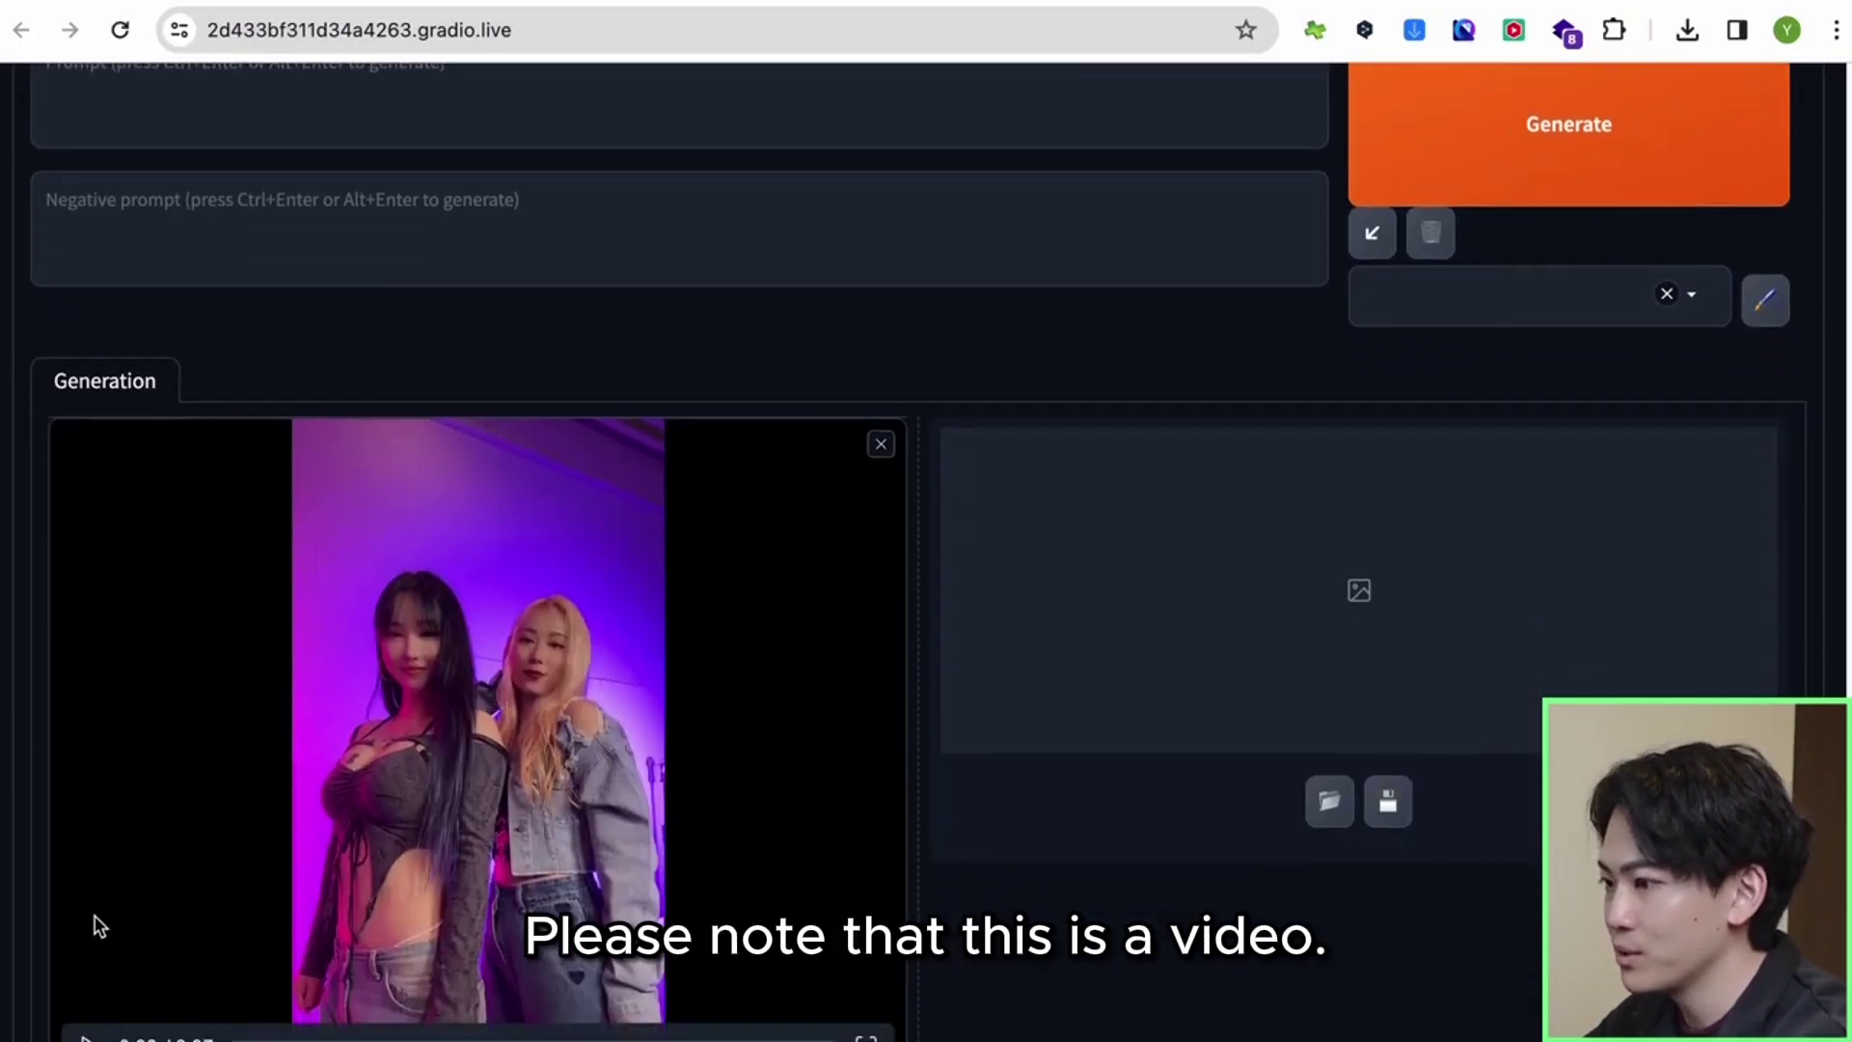
pyautogui.scroll(3, 642, 567)
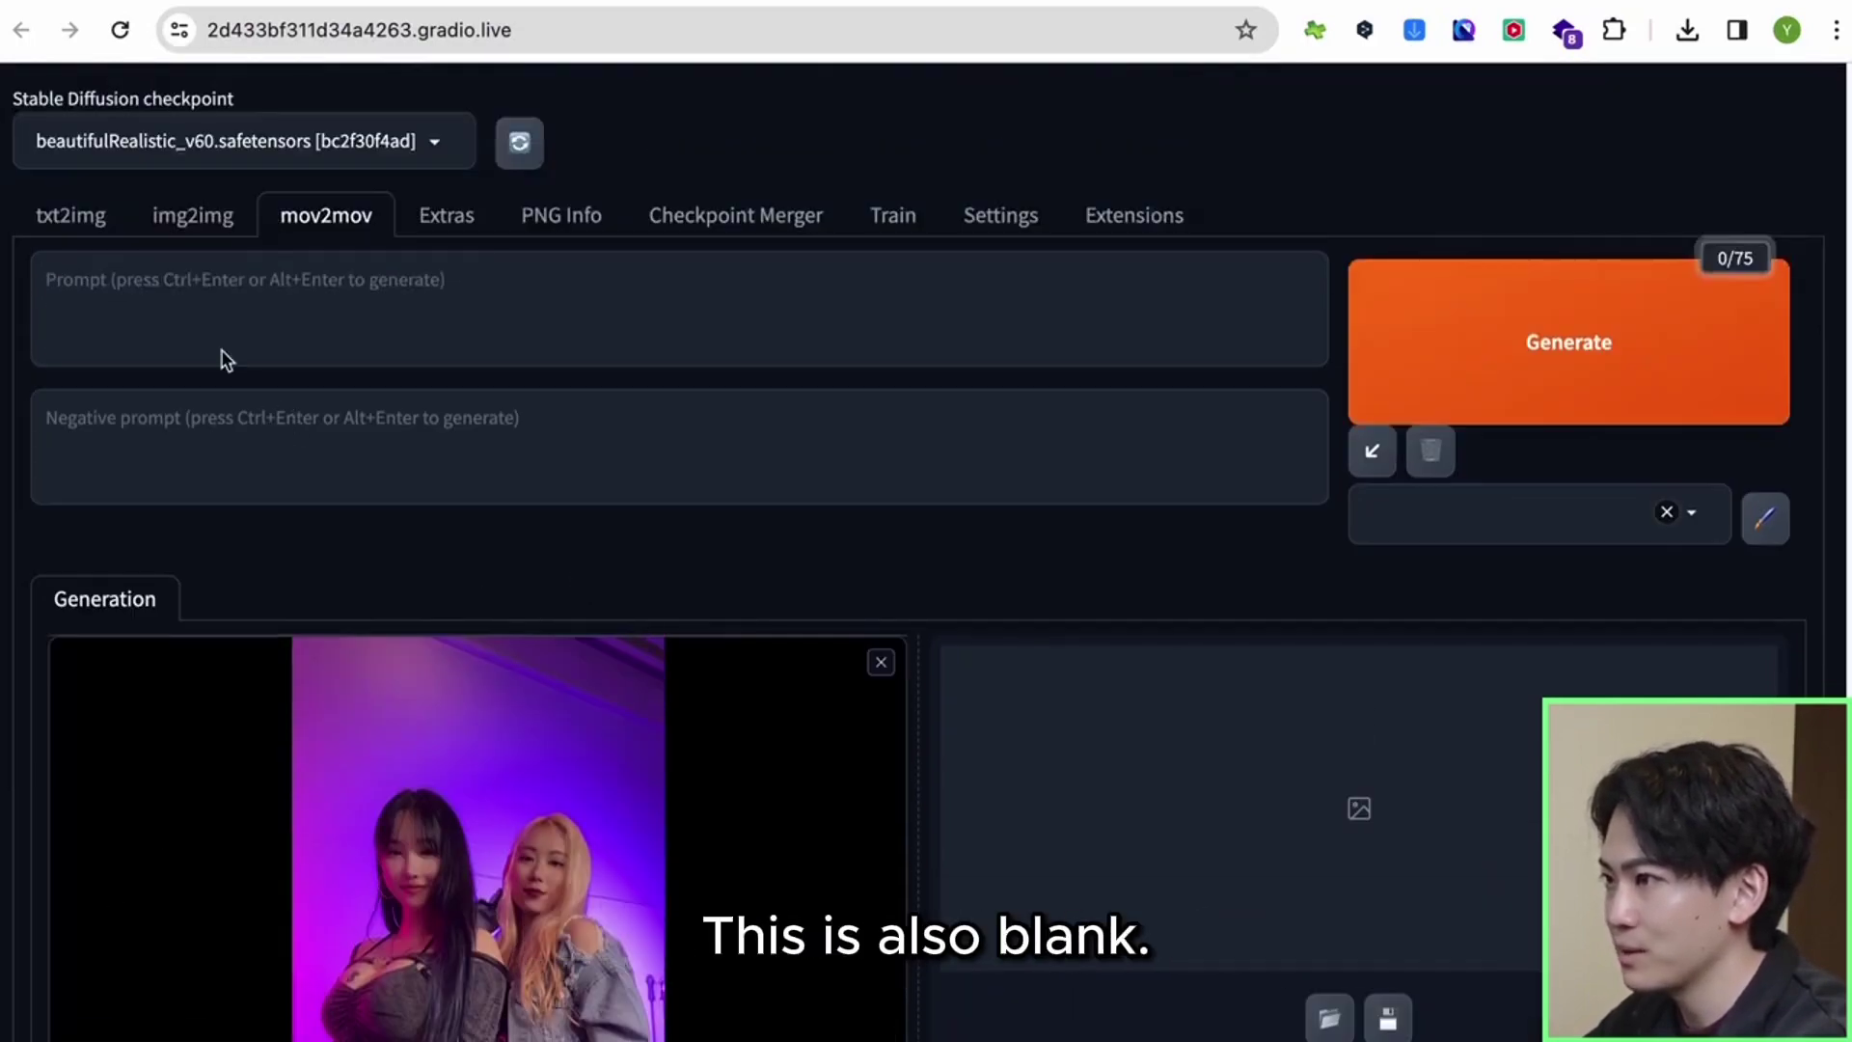
pyautogui.scroll(-1, 270, 482)
pyautogui.scroll(-10, 278, 472)
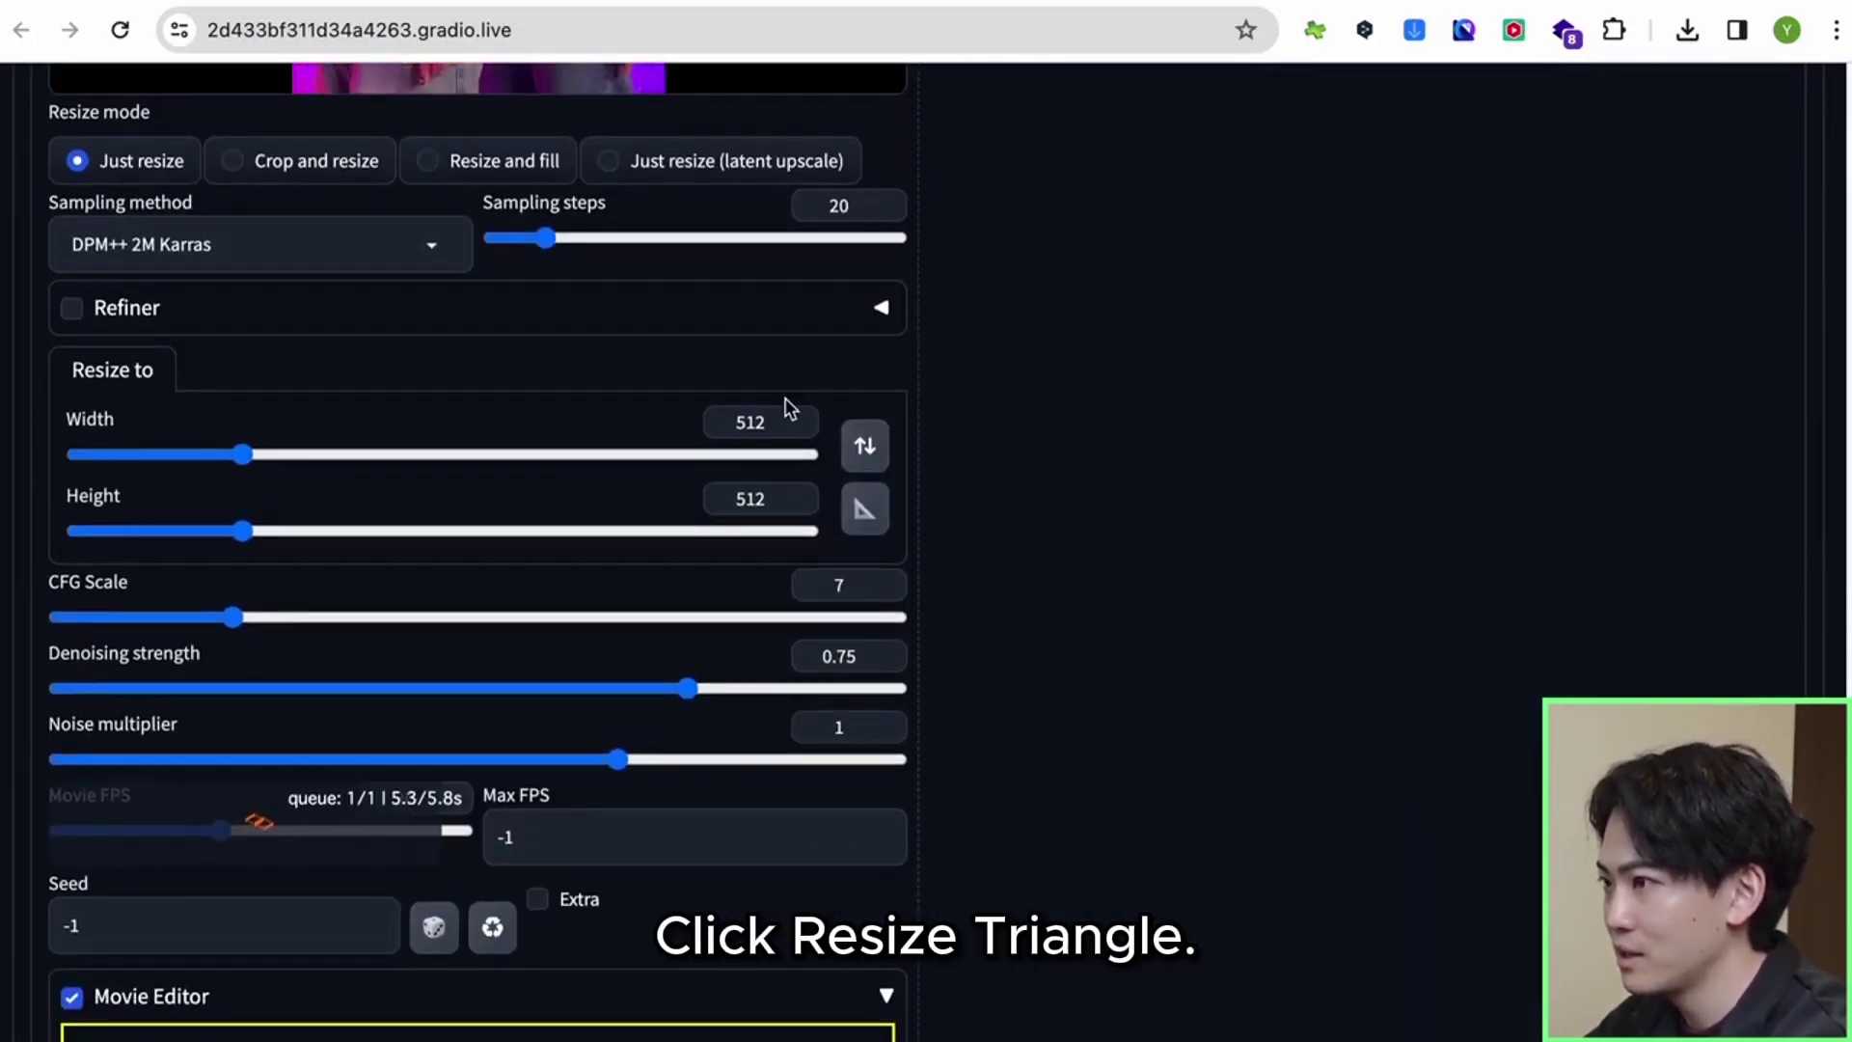
pyautogui.click(853, 509)
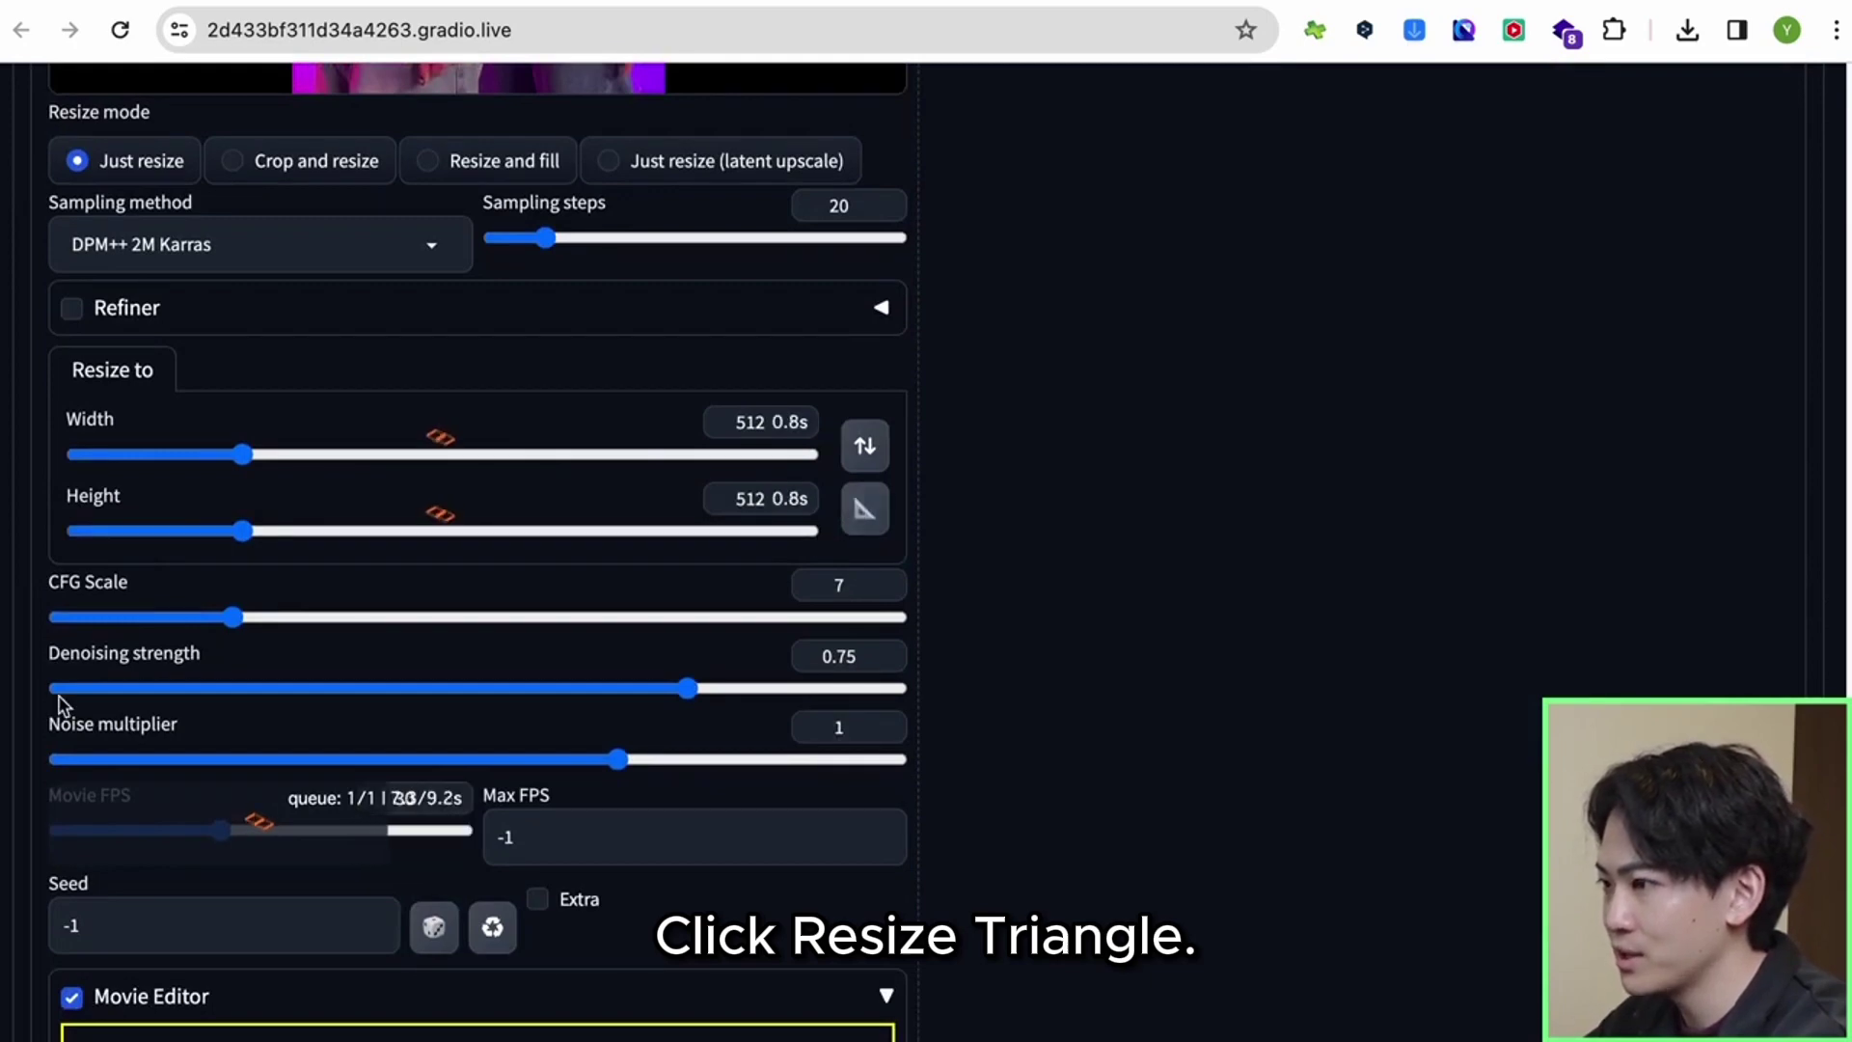
pyautogui.moveTo(687, 687); pyautogui.dragTo(58, 689)
pyautogui.scroll(-4, 641, 773)
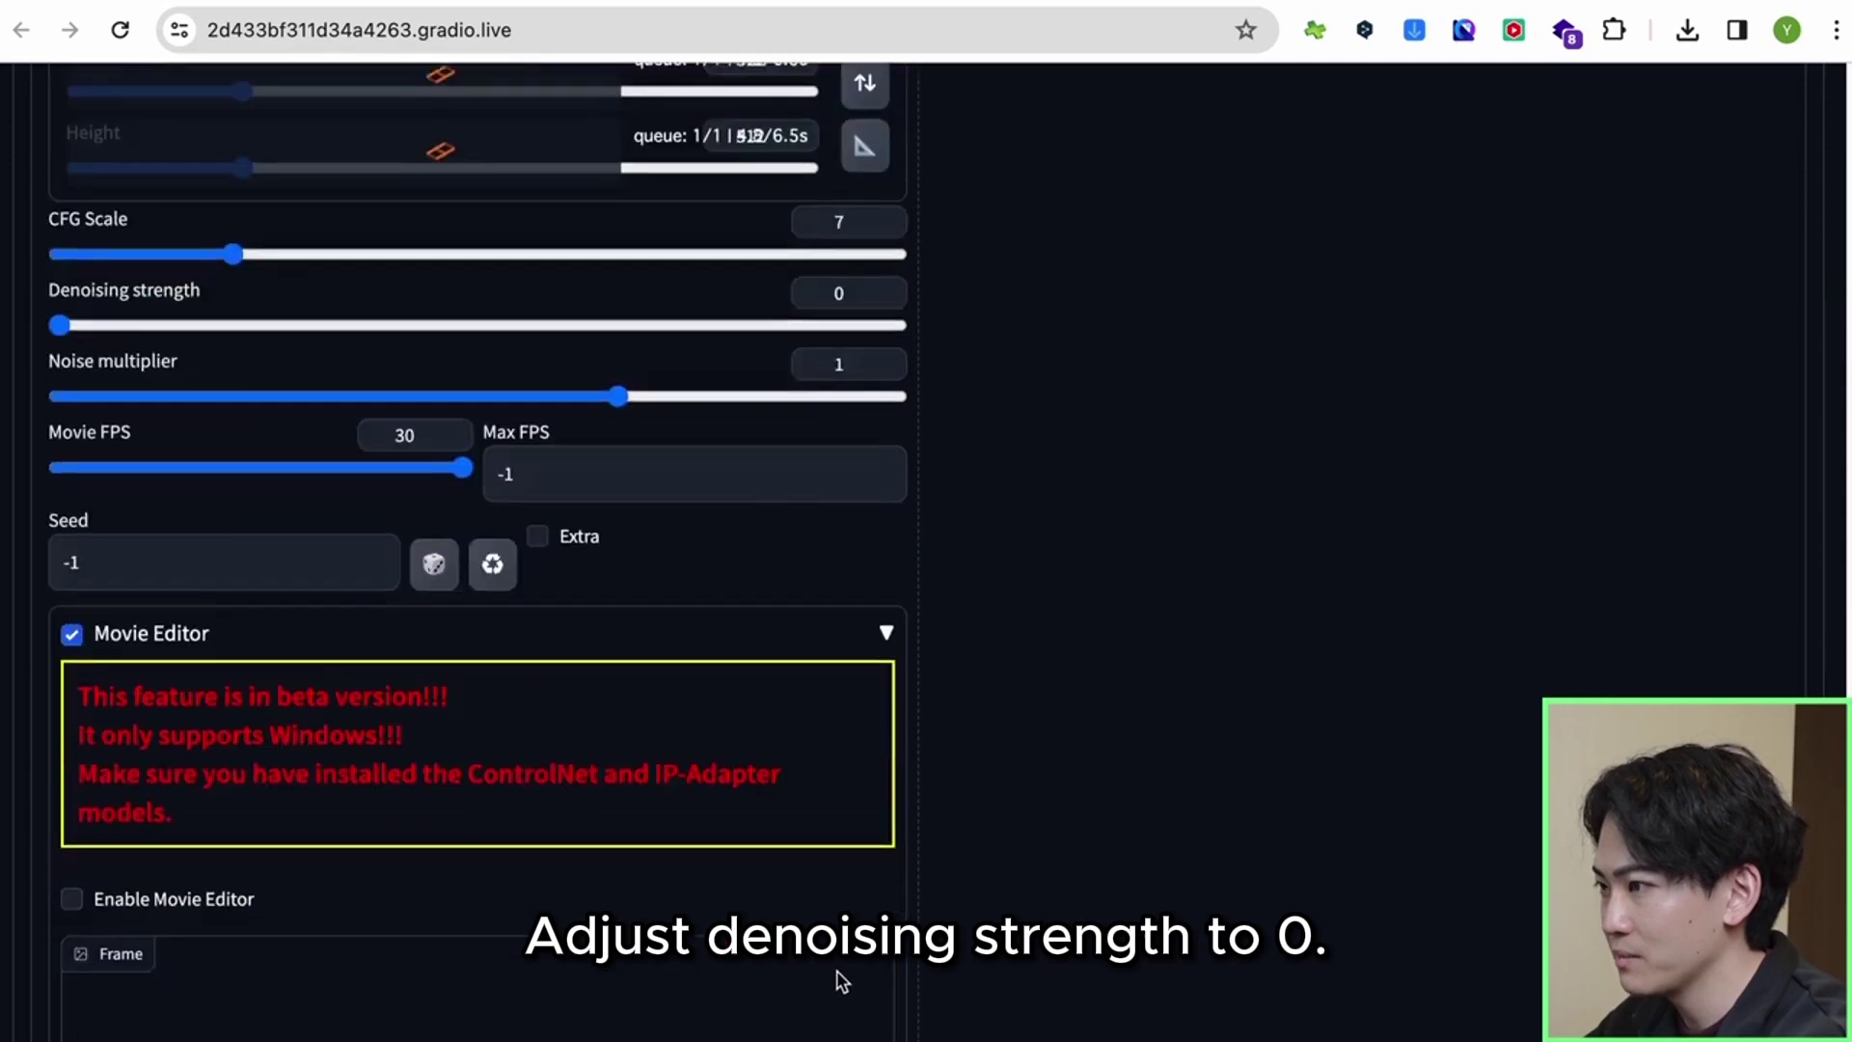
pyautogui.scroll(1, 764, 835)
pyautogui.scroll(2, 482, 704)
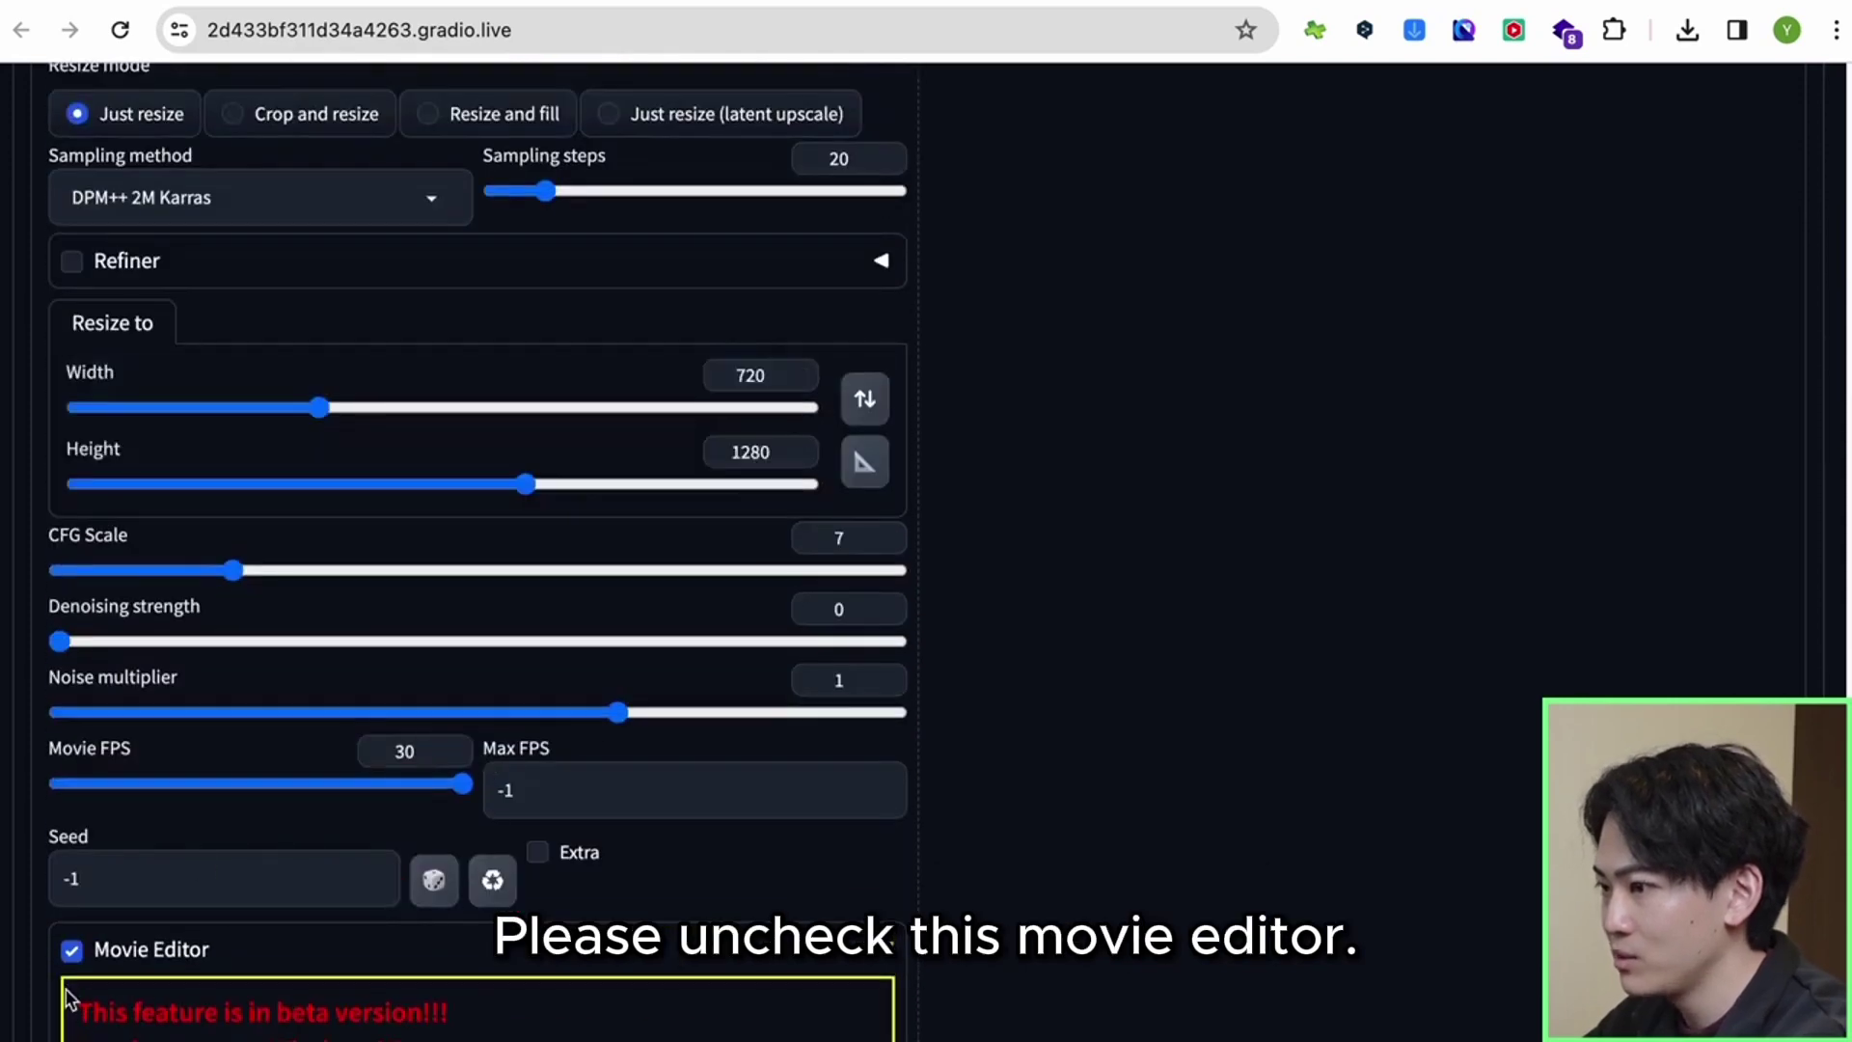
pyautogui.click(74, 953)
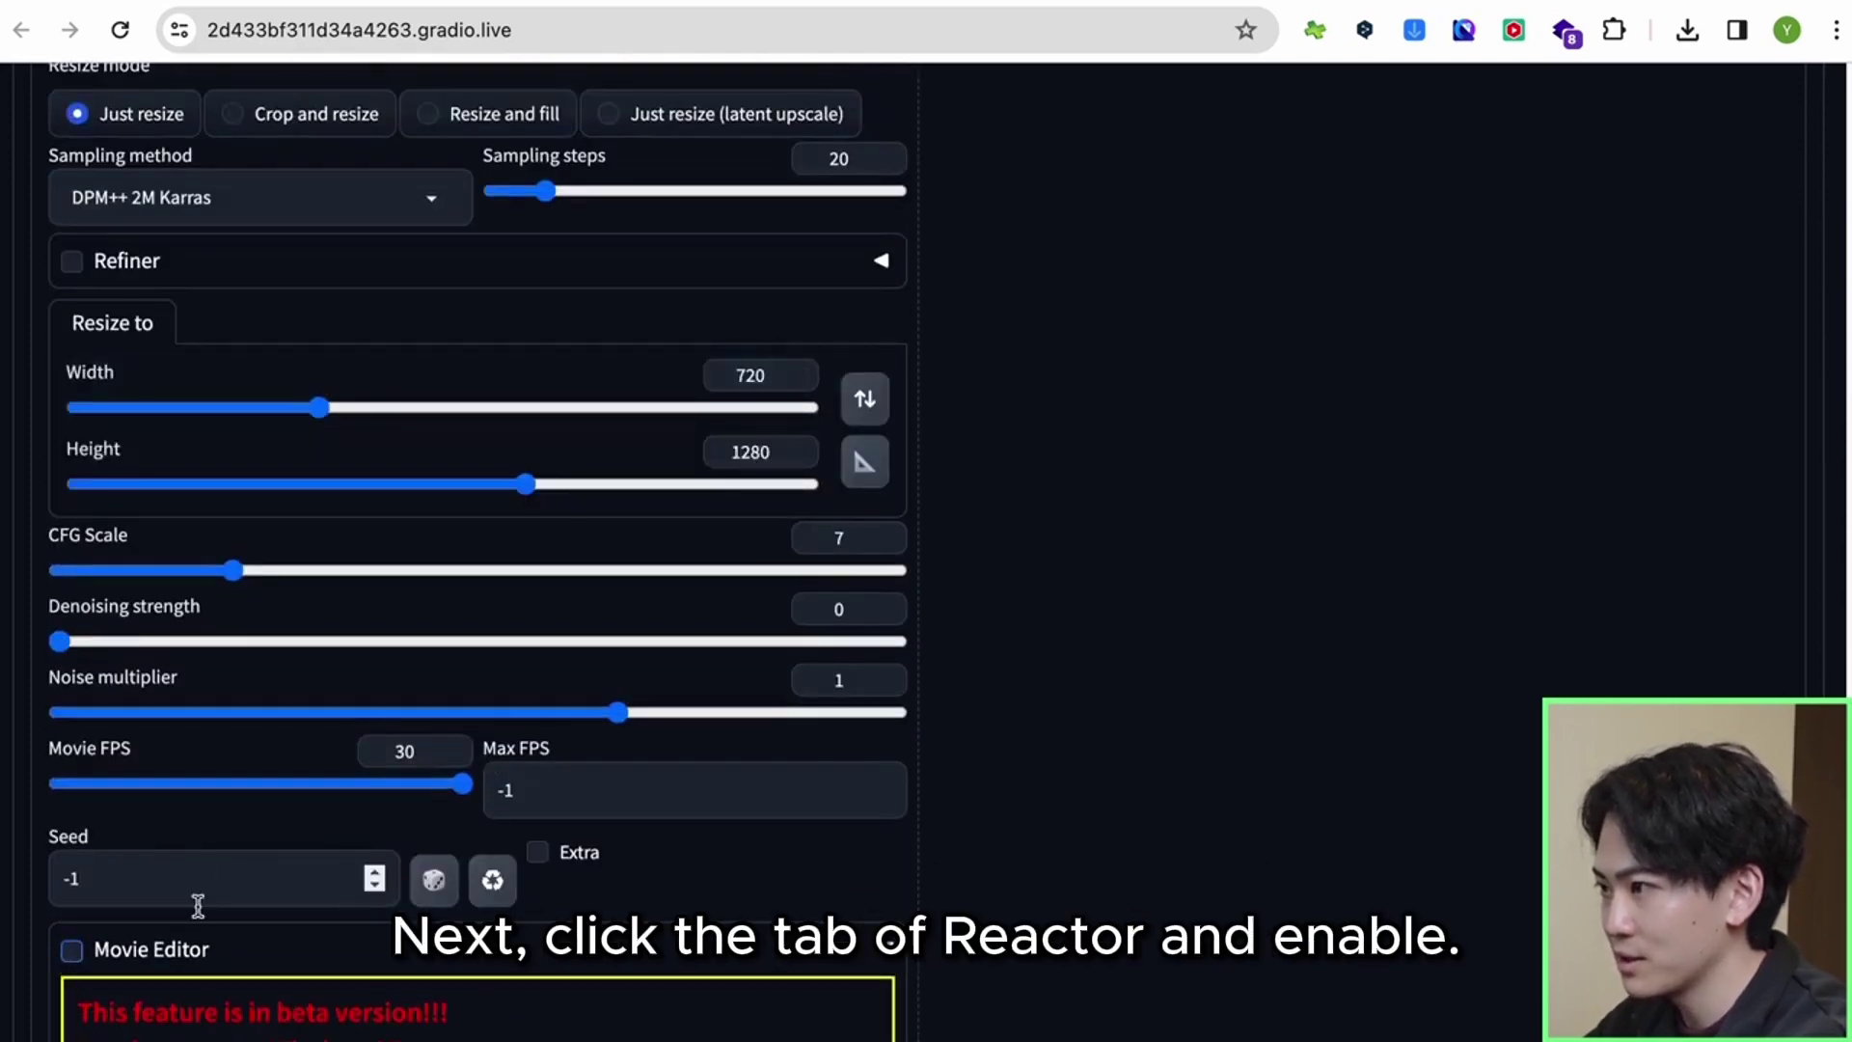
# Step: Enable ReActor and load the AI美女 image as the single source image
pyautogui.scroll(-10, 194, 897)
pyautogui.click(199, 896)
pyautogui.scroll(-5, 192, 882)
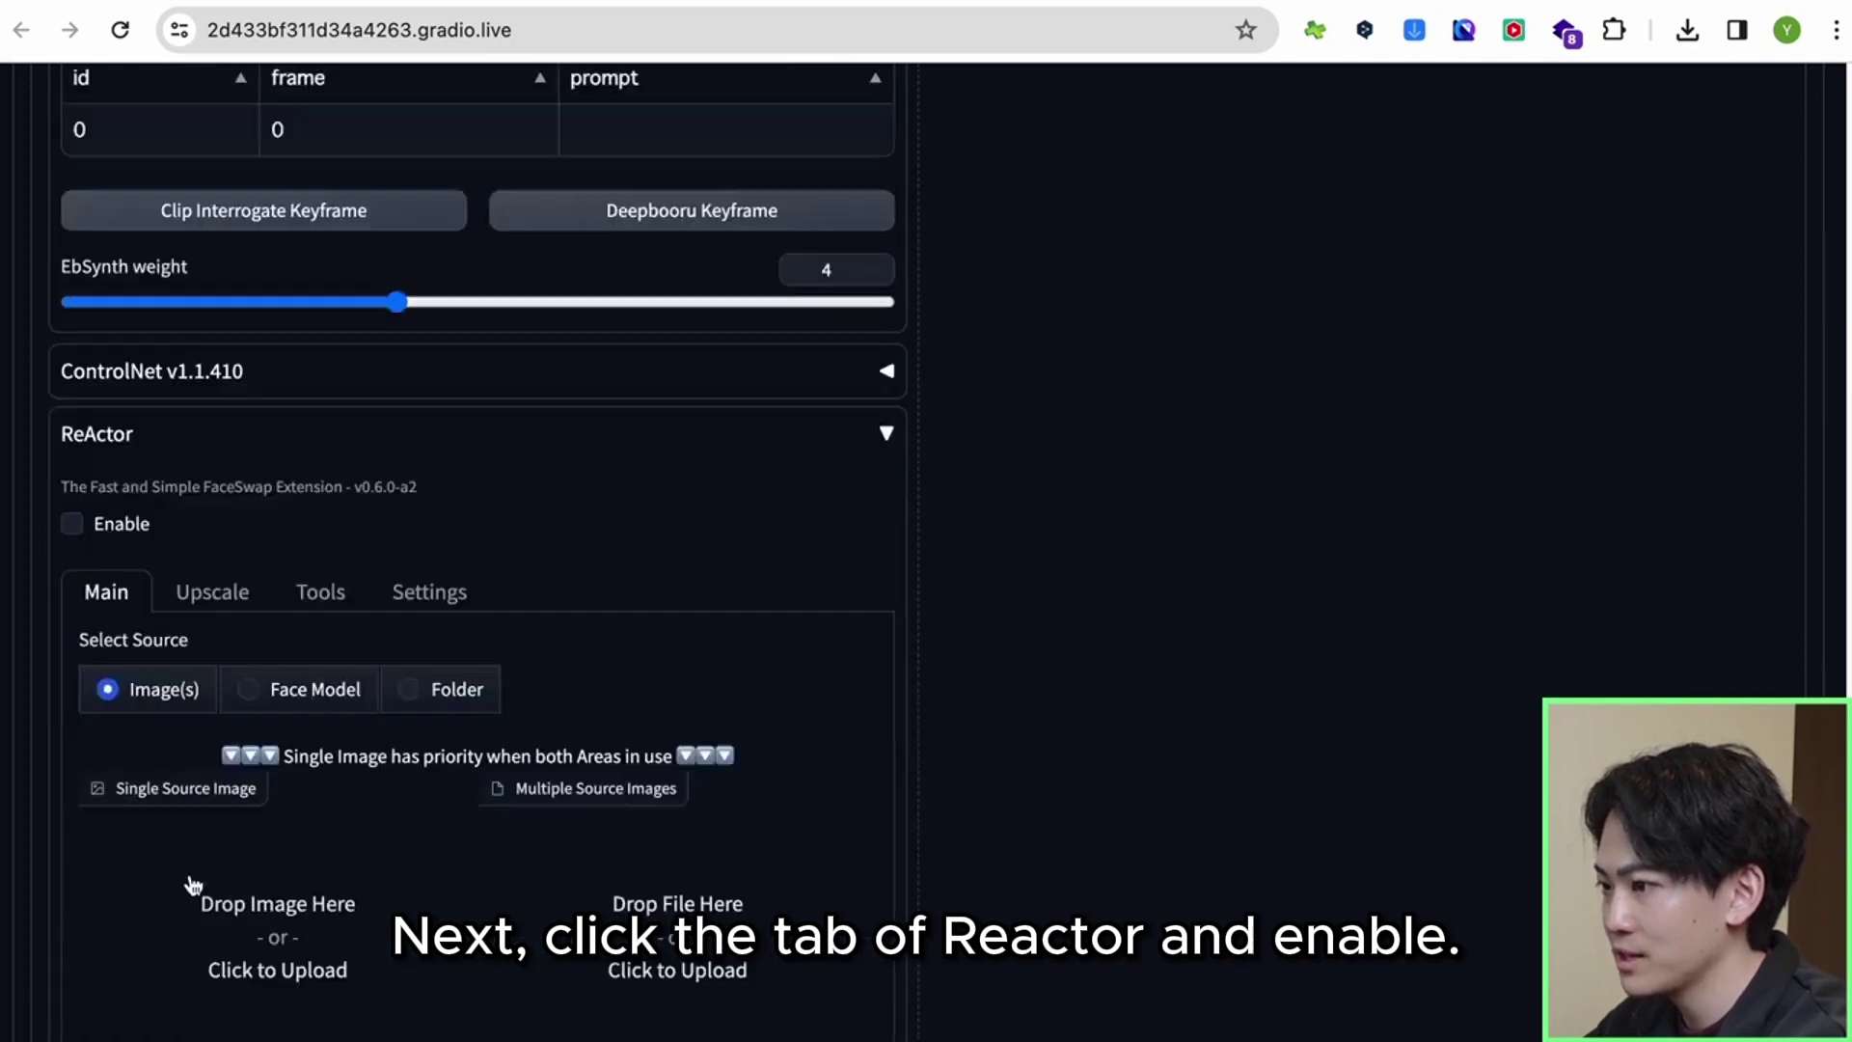
pyautogui.click(123, 537)
pyautogui.scroll(-4, 112, 525)
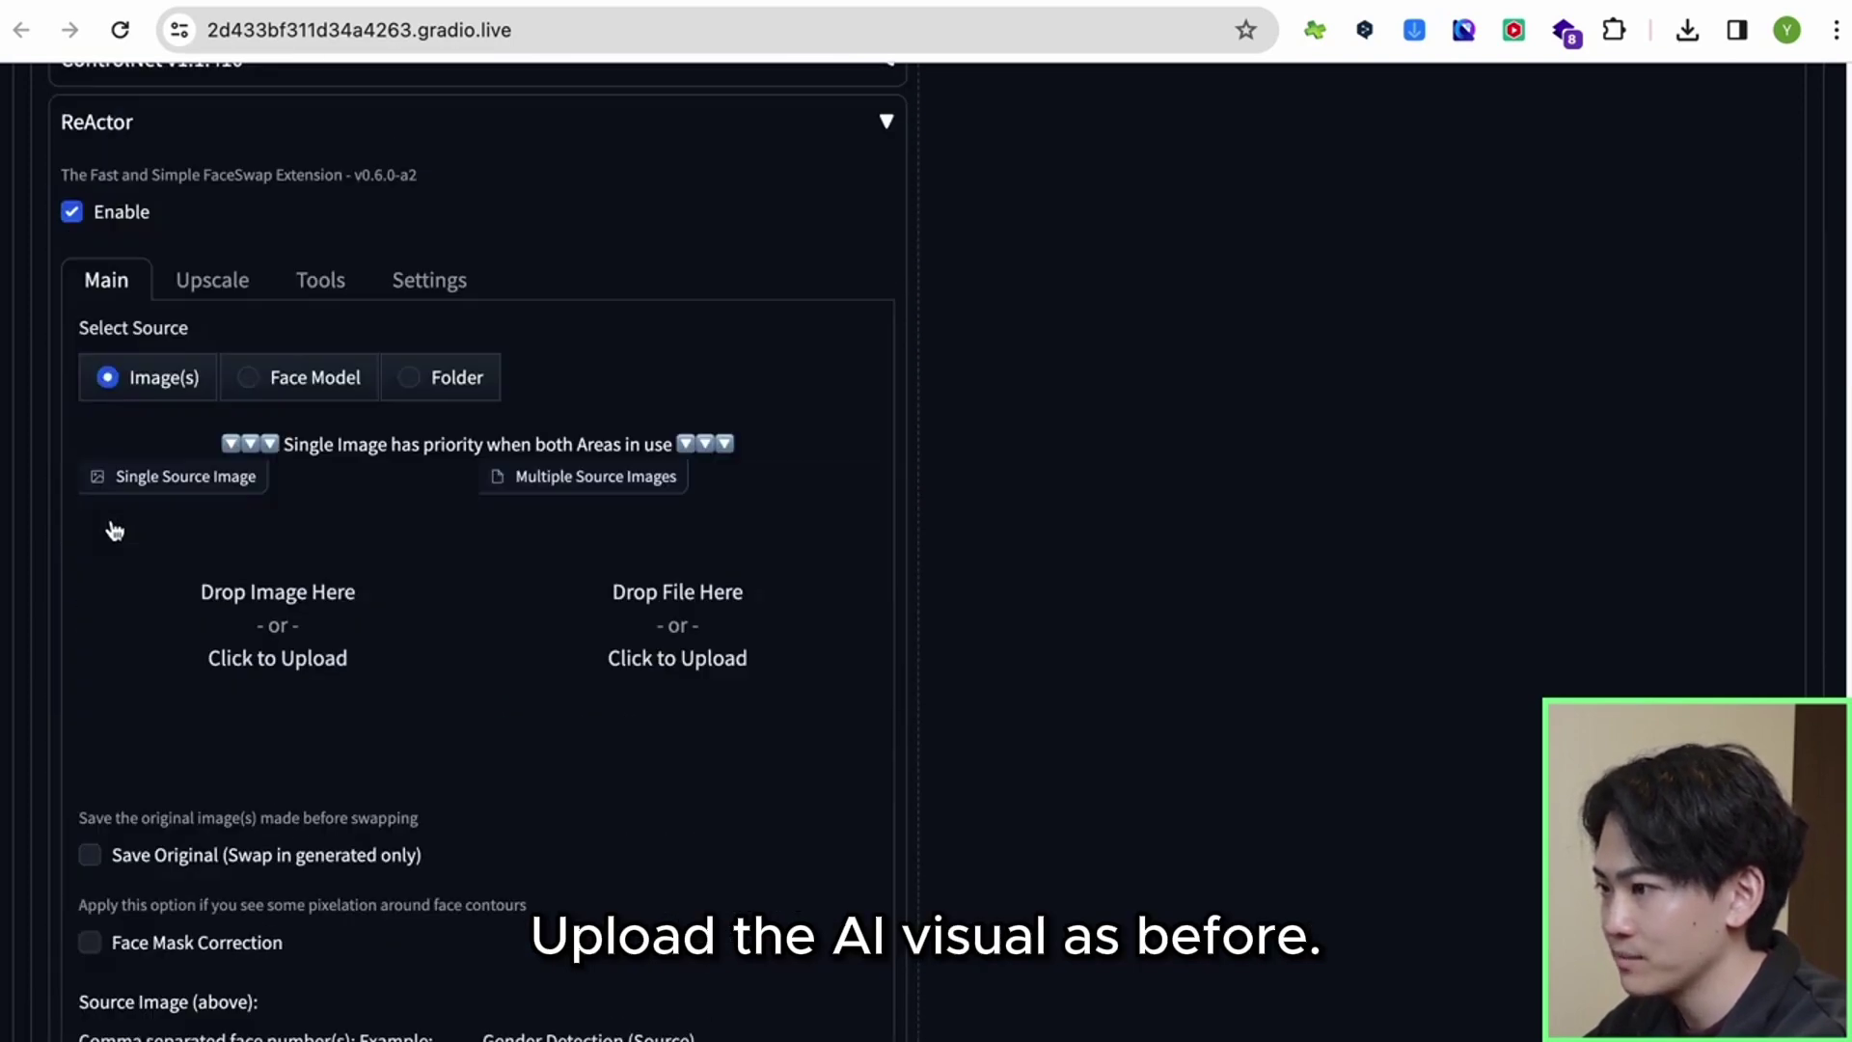
pyautogui.click(263, 589)
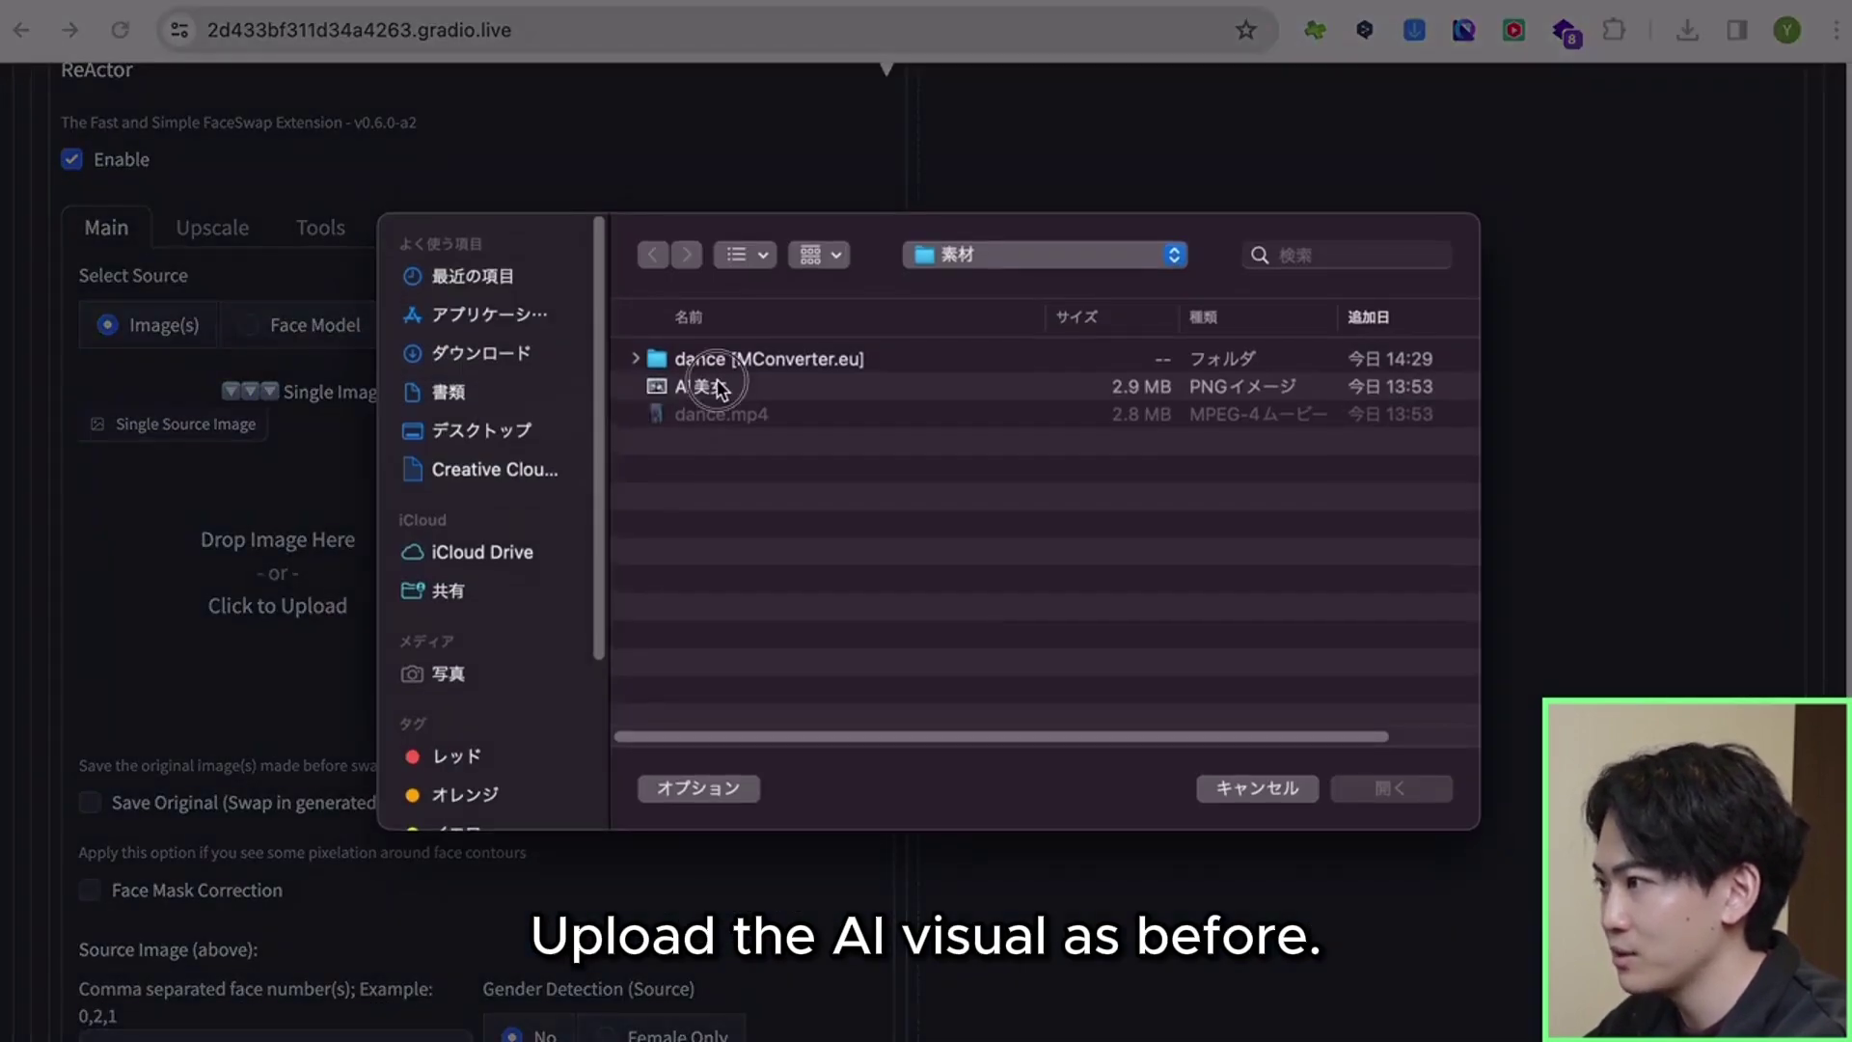
pyautogui.doubleClick(709, 378)
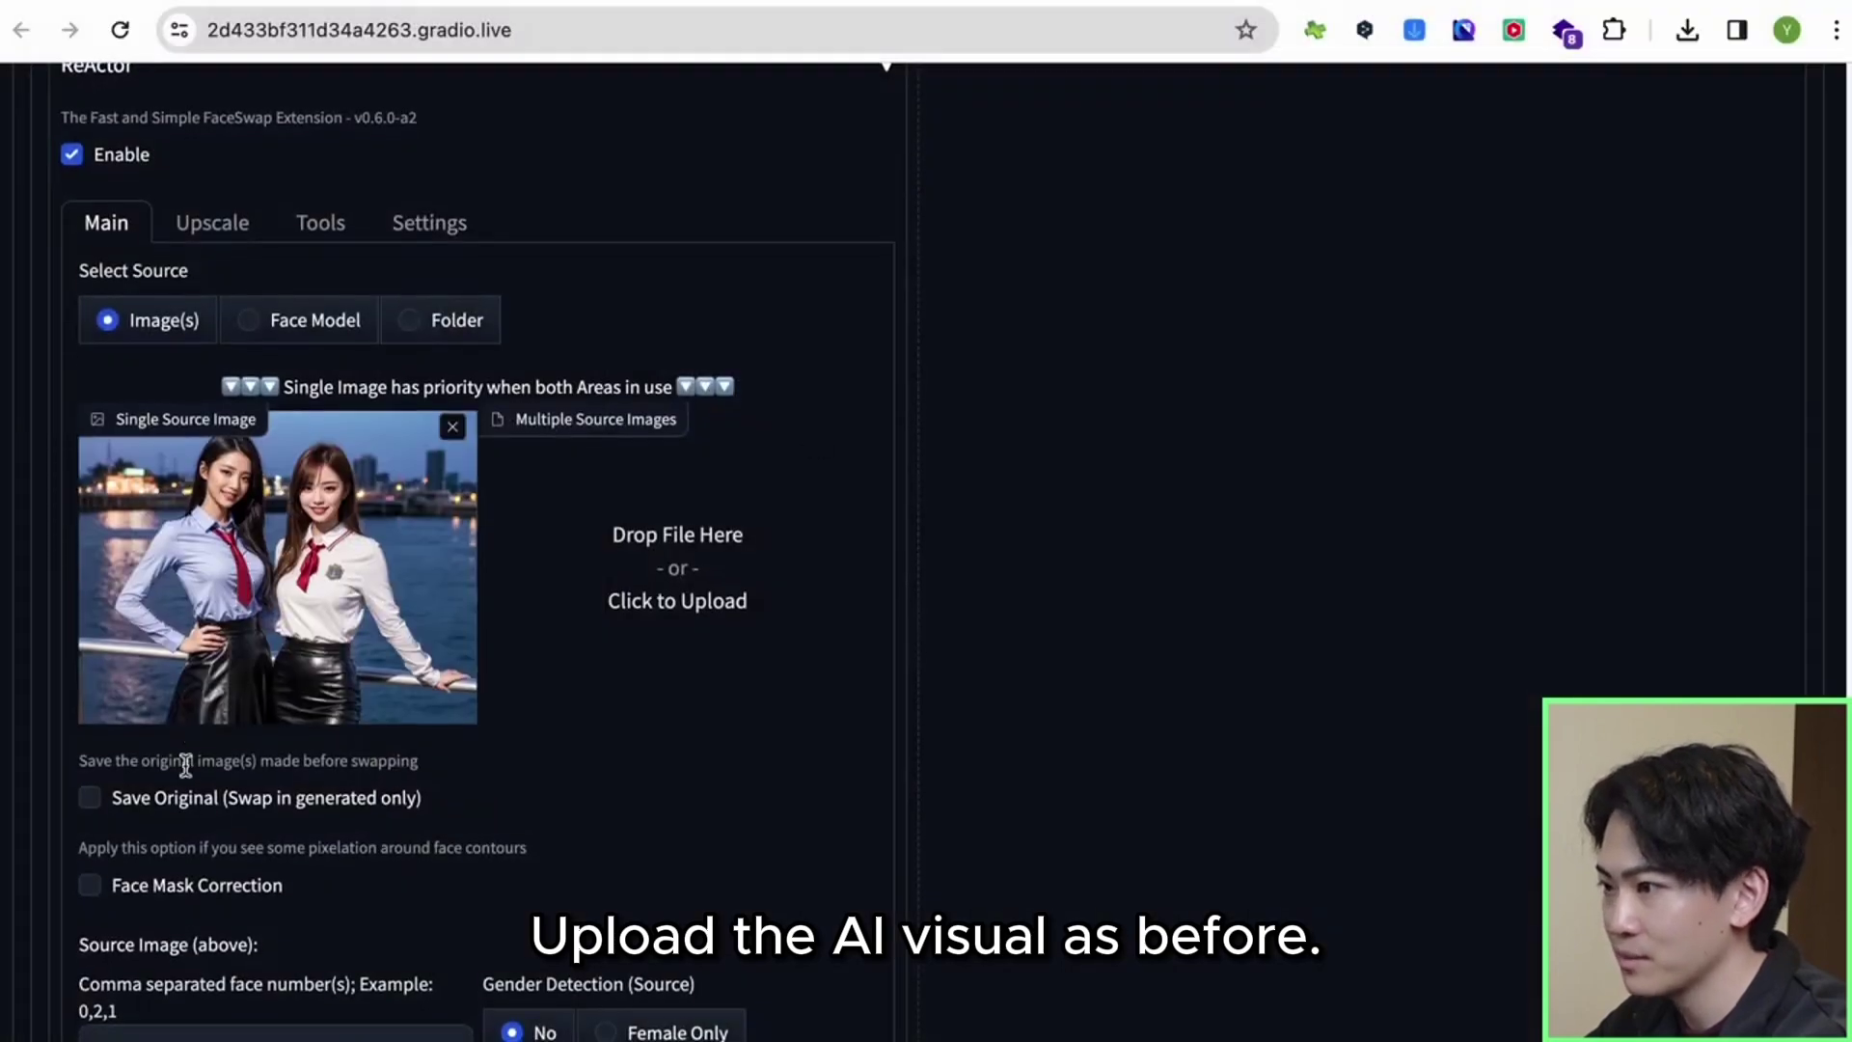
# Step: Set source and target face numbers to 0,1 and CodeFormer Weight to 0
pyautogui.scroll(-5, 202, 820)
pyautogui.click(190, 566)
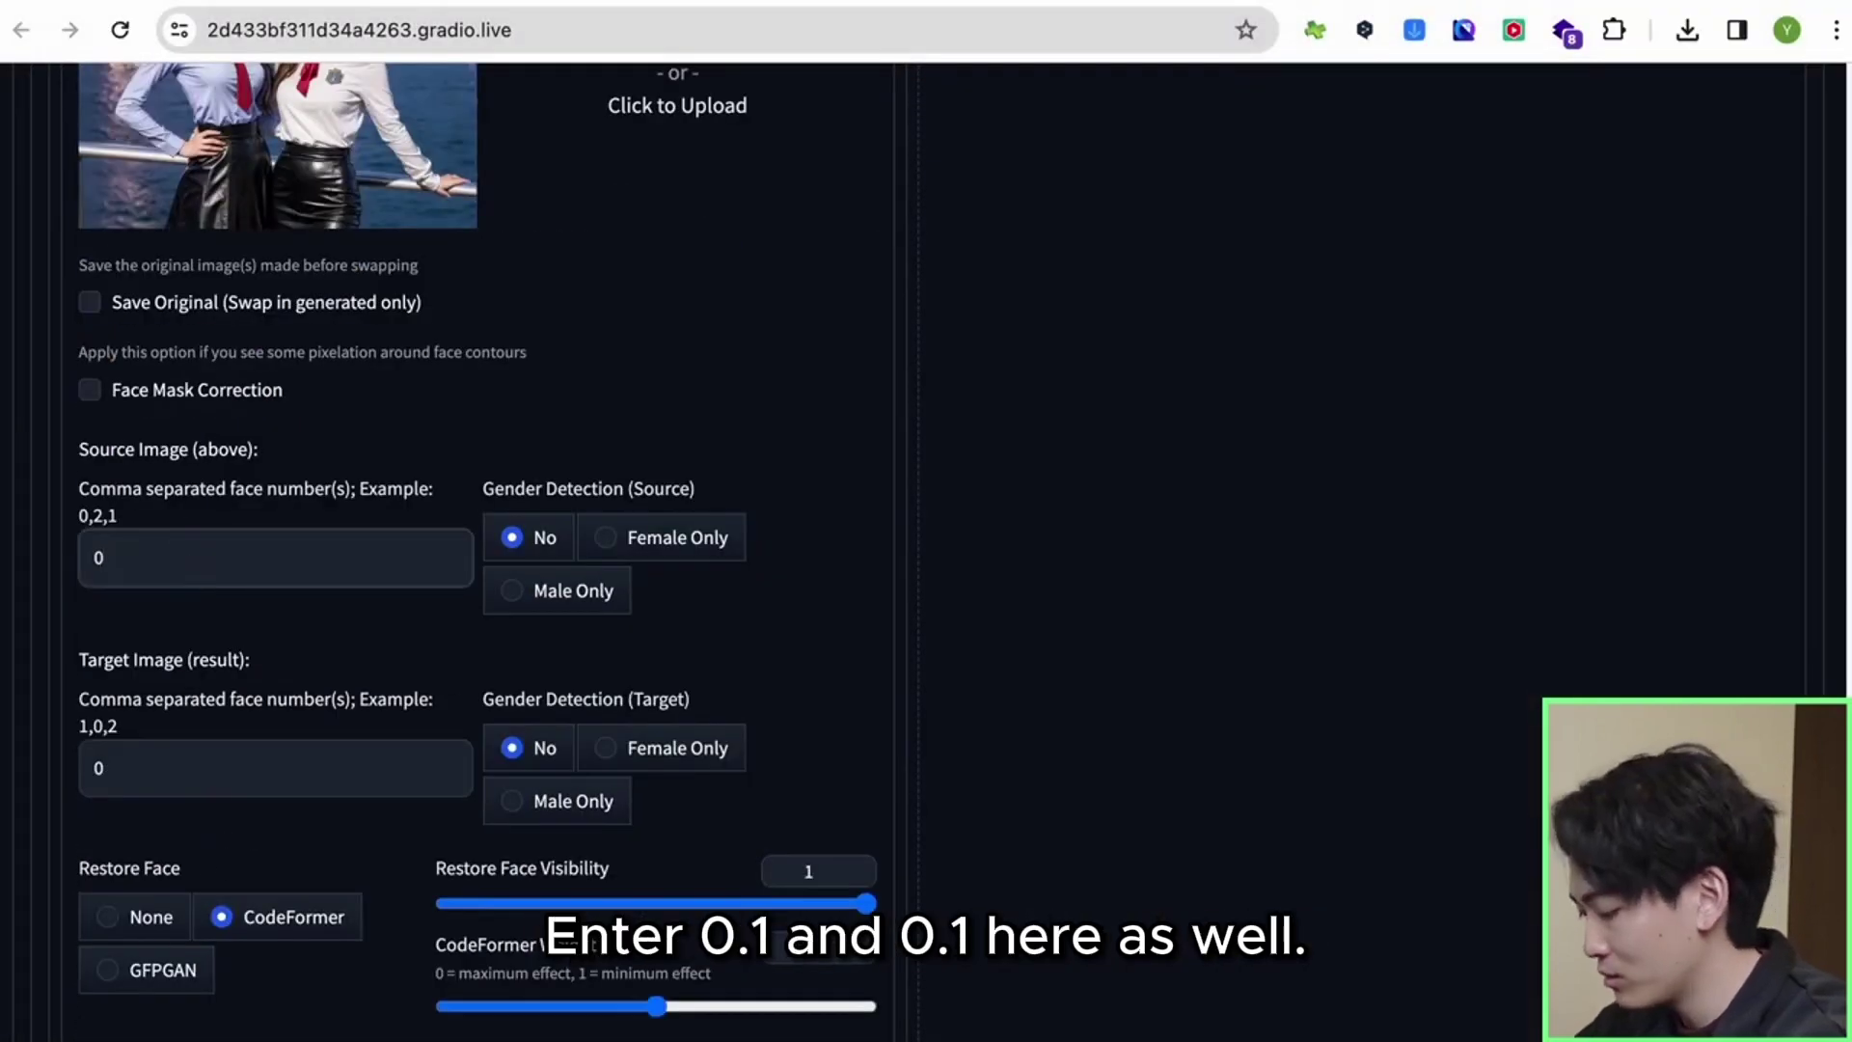
pyautogui.click(211, 767)
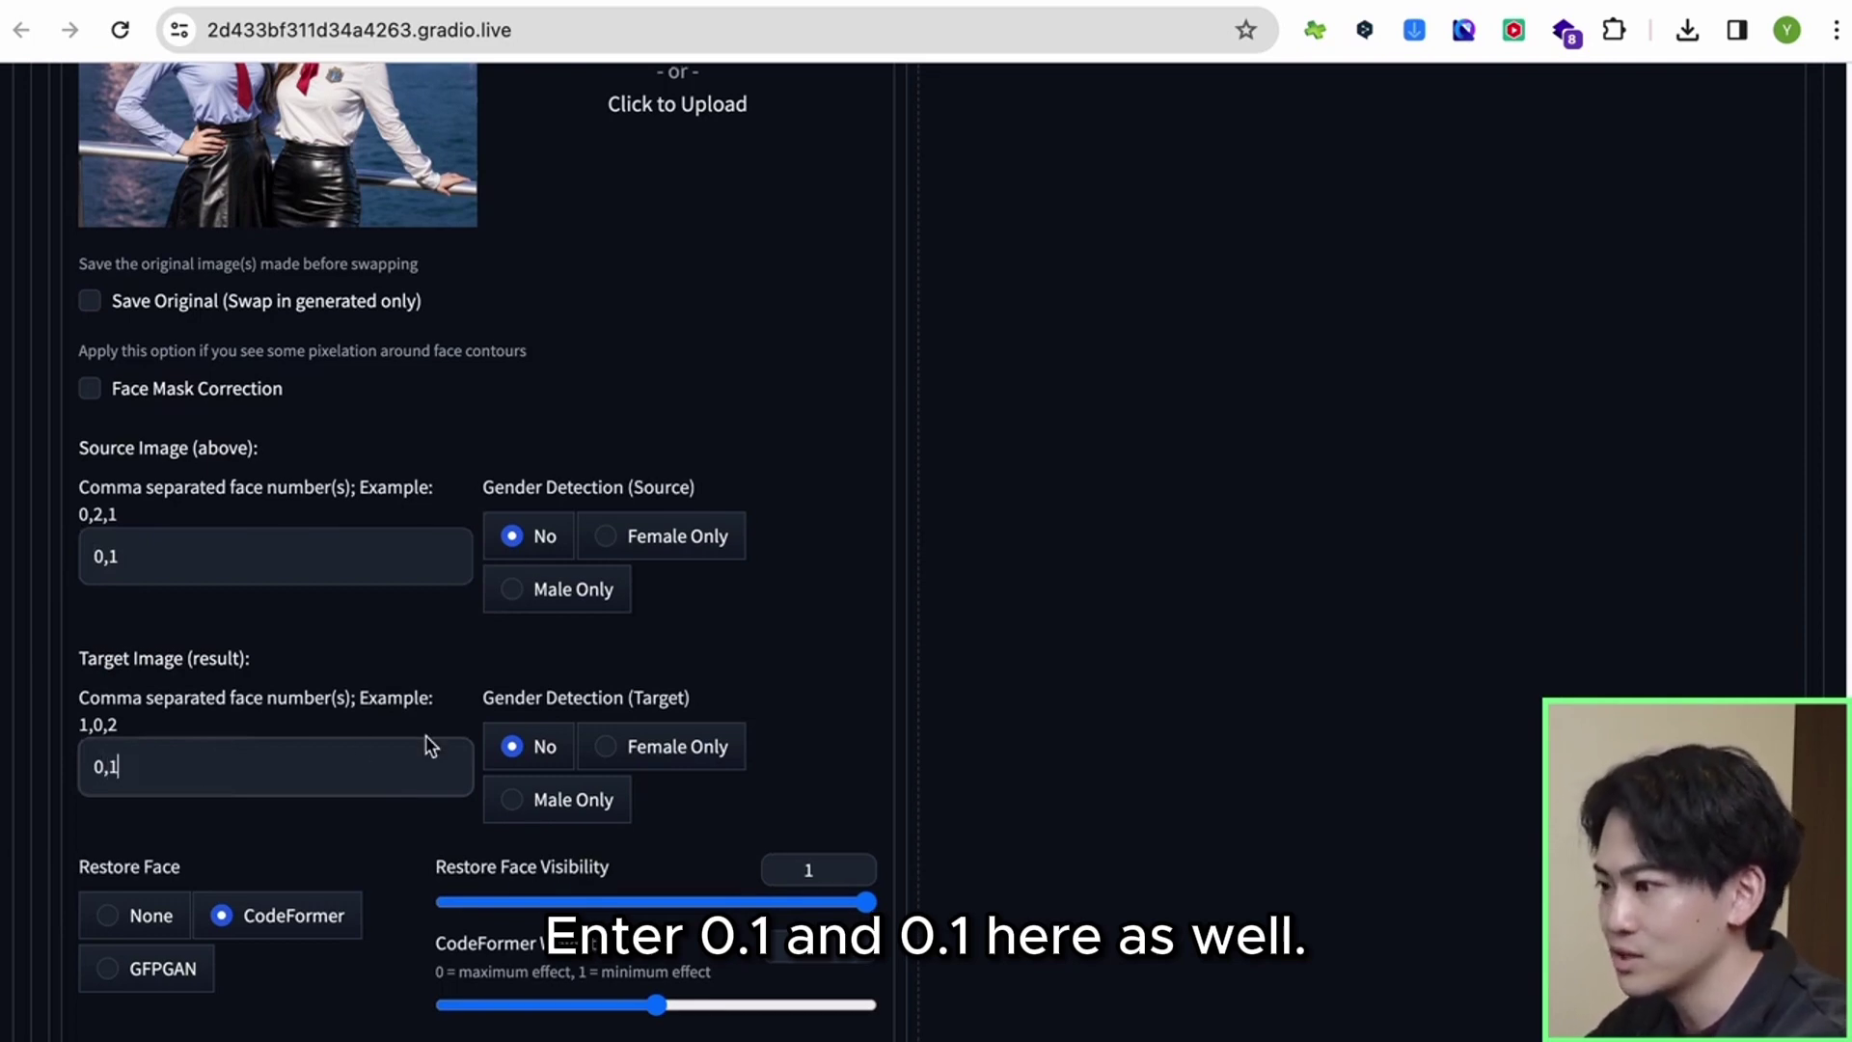
pyautogui.scroll(-1, 289, 791)
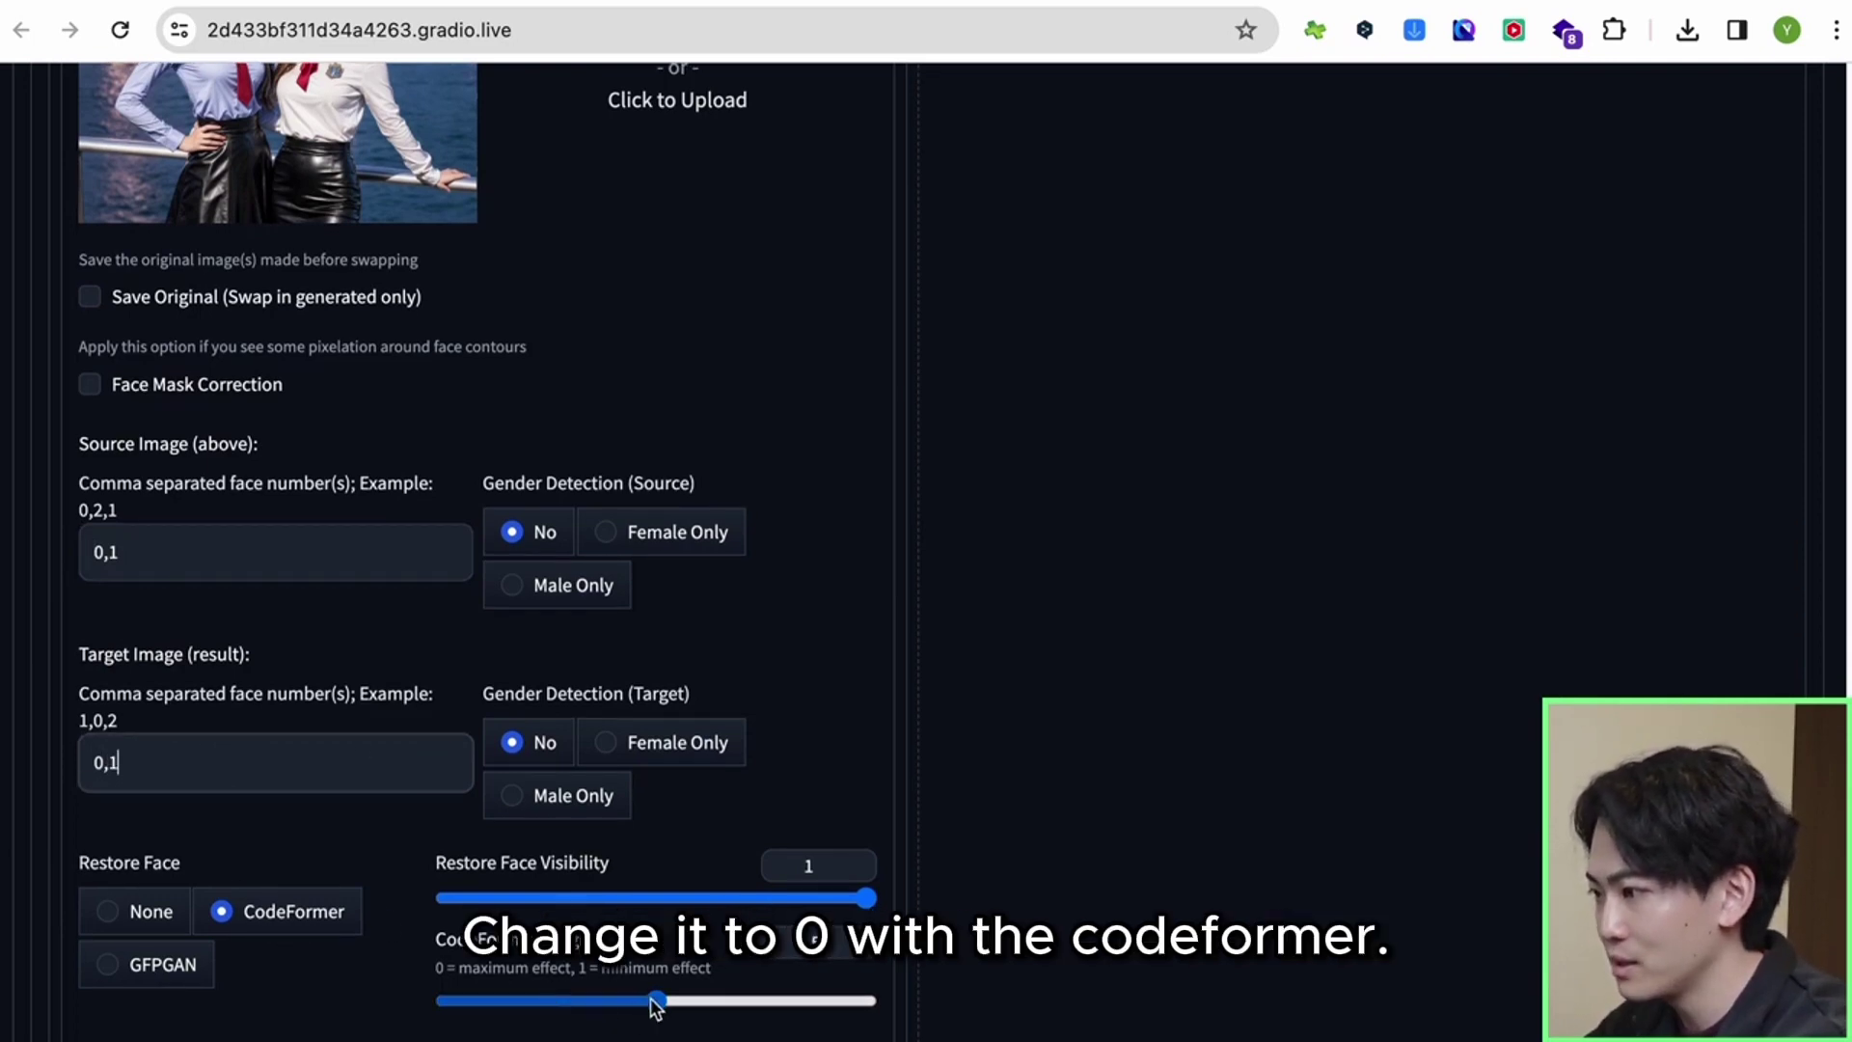
pyautogui.moveTo(655, 1000); pyautogui.dragTo(424, 1003)
pyautogui.scroll(-3, 201, 615)
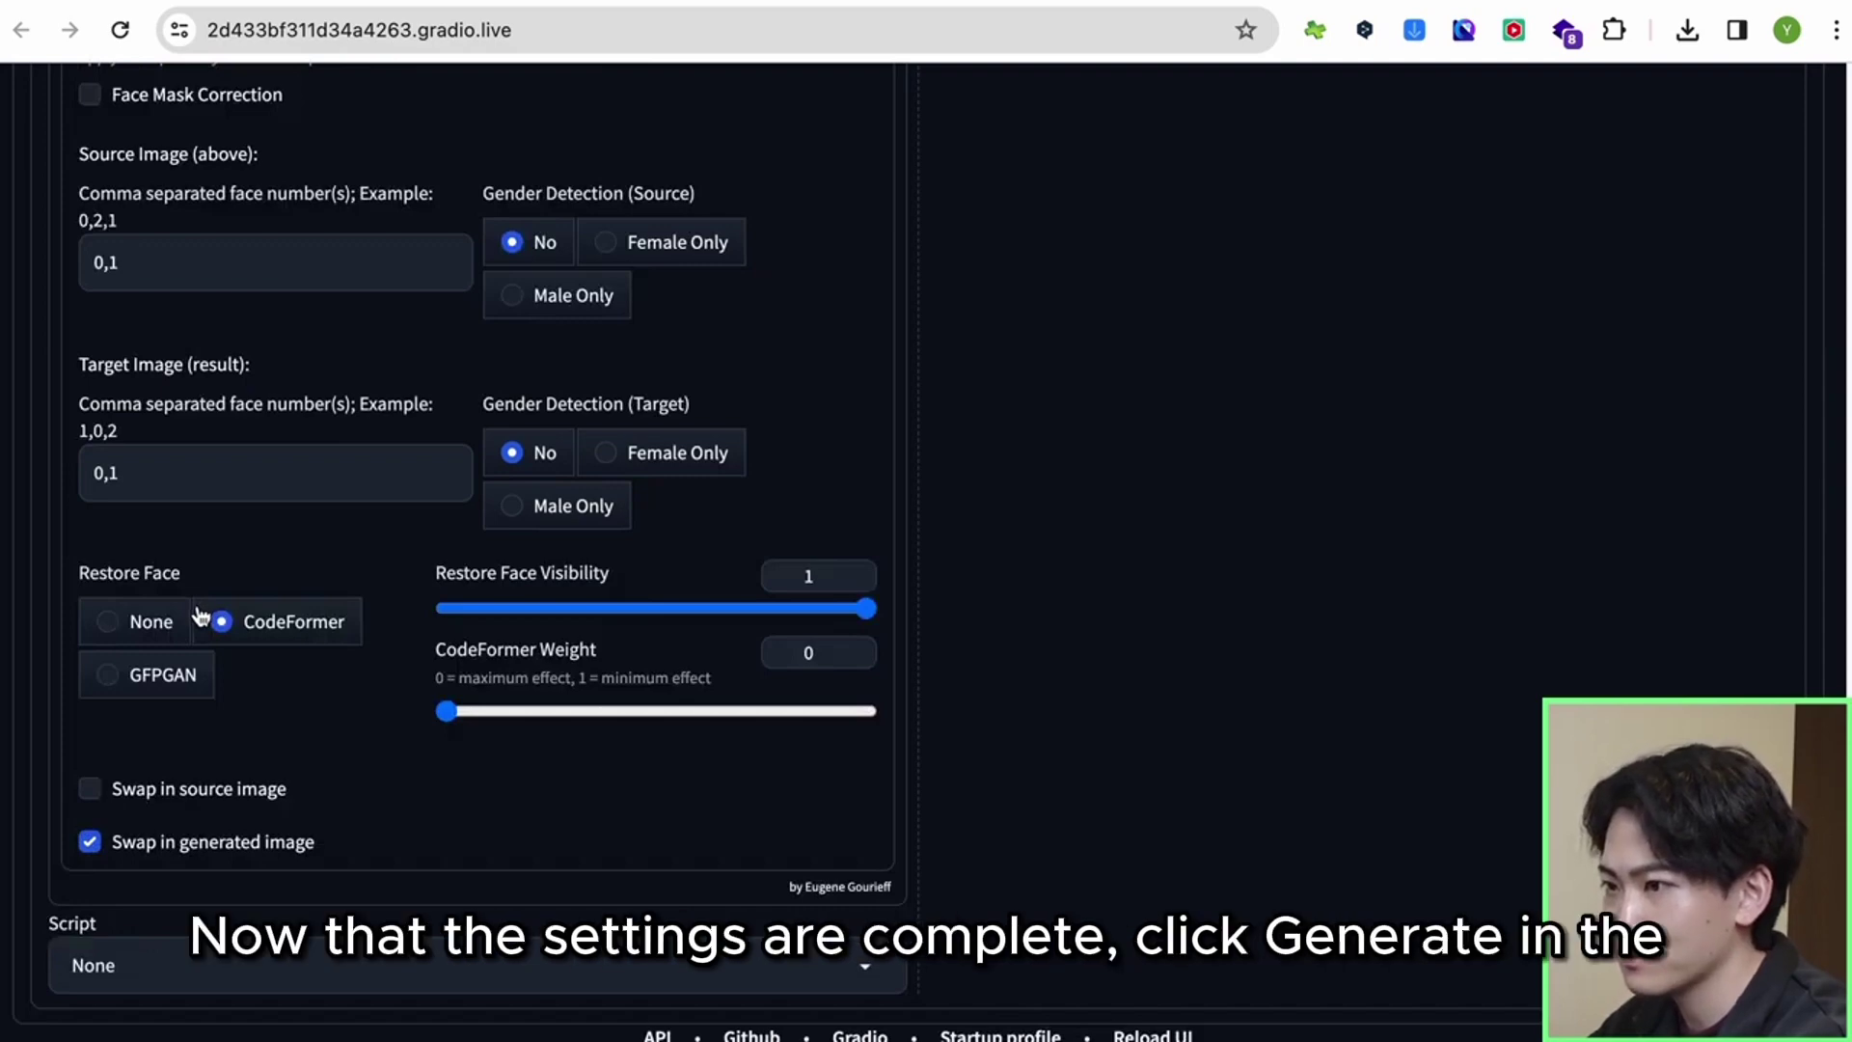
pyautogui.scroll(20, 810, 384)
# Step: Generate the face-swapped dance video in mov2mov and play the output
pyautogui.scroll(2, 1158, 455)
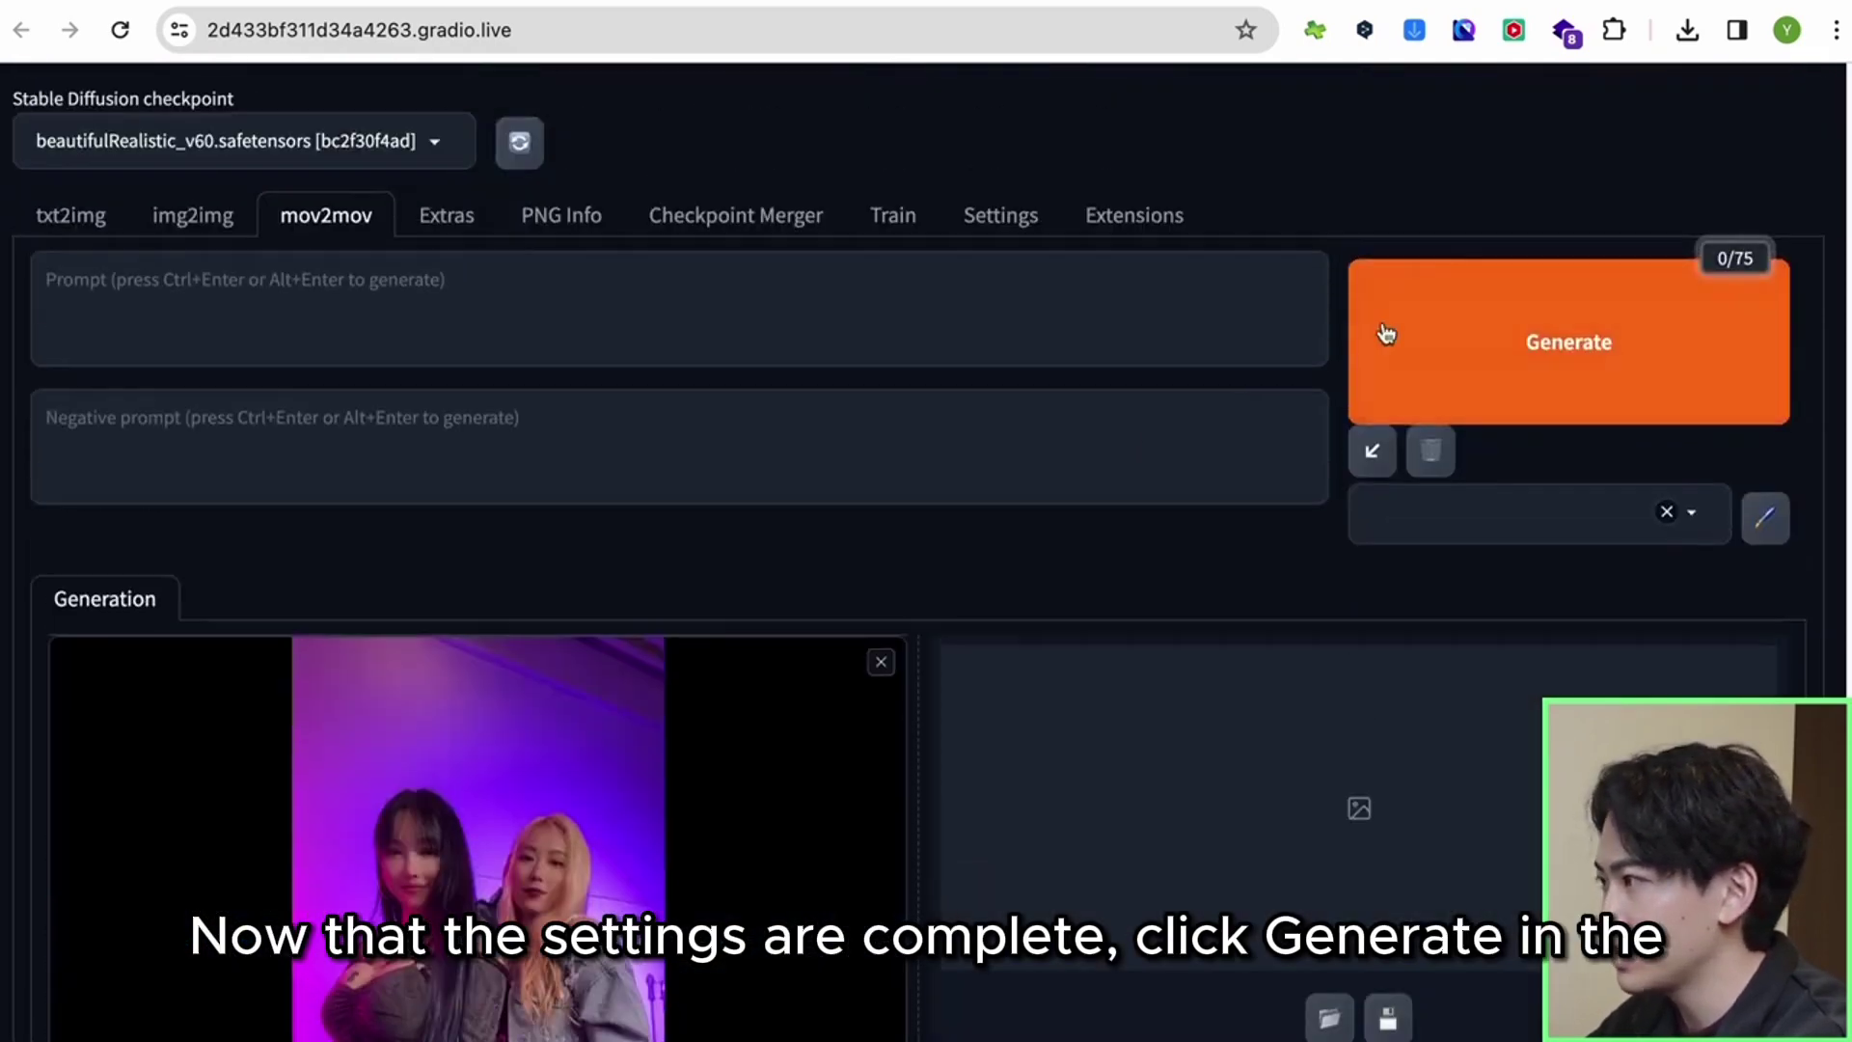
pyautogui.click(1526, 376)
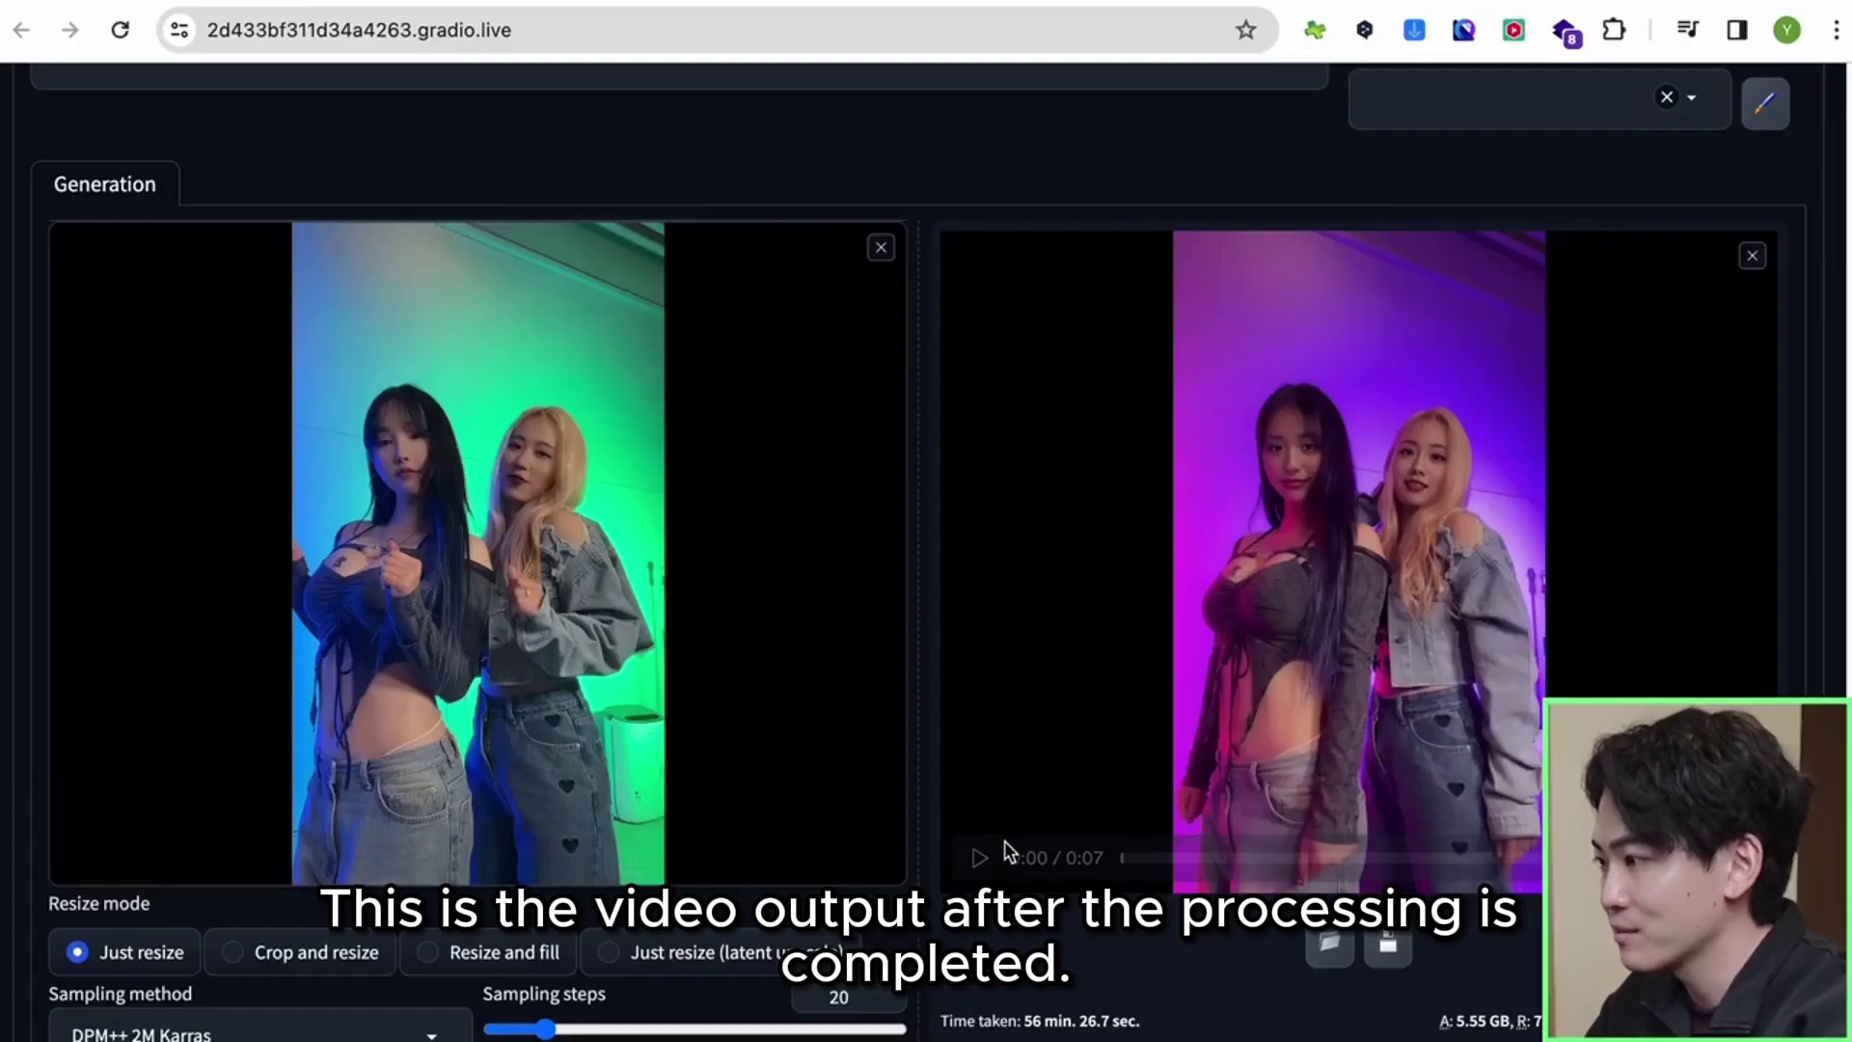
pyautogui.click(980, 857)
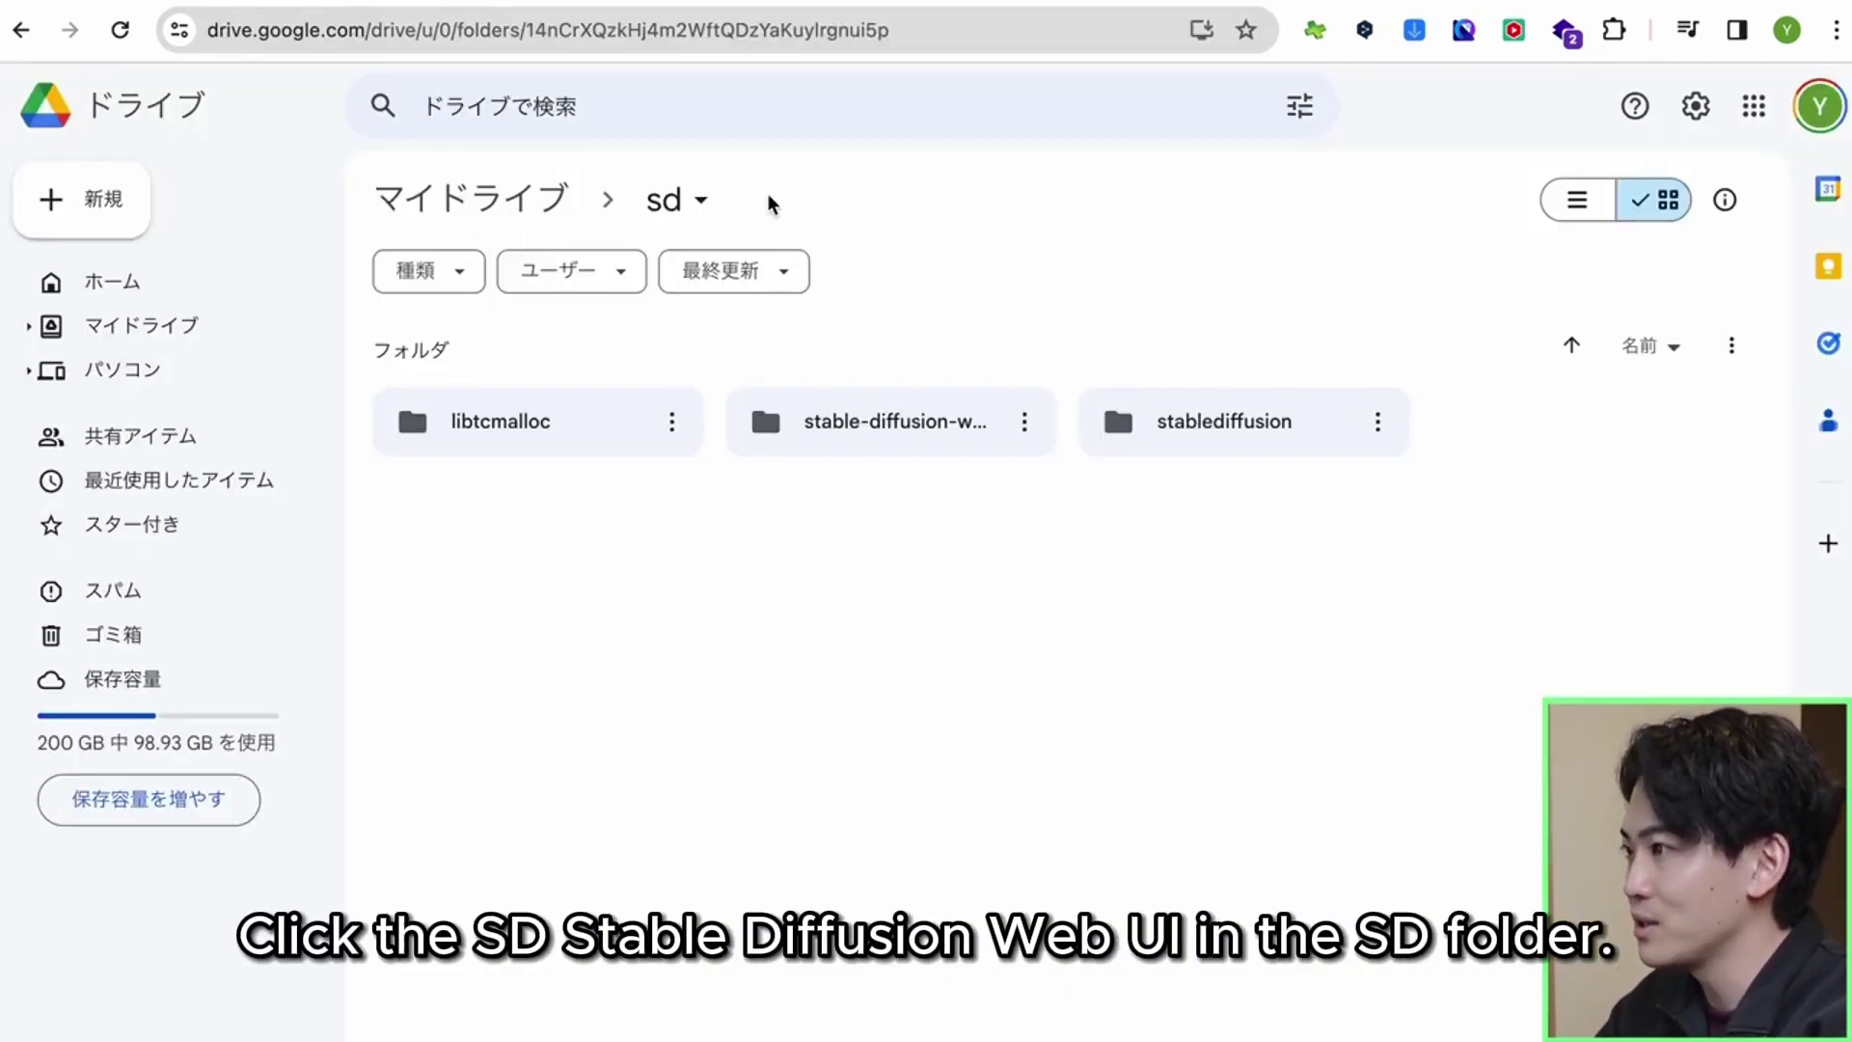
# Step: Navigate stable-diffusion-webui > outputs > mov2mov-videos and scroll to 1703140730.mp4
pyautogui.doubleClick(843, 421)
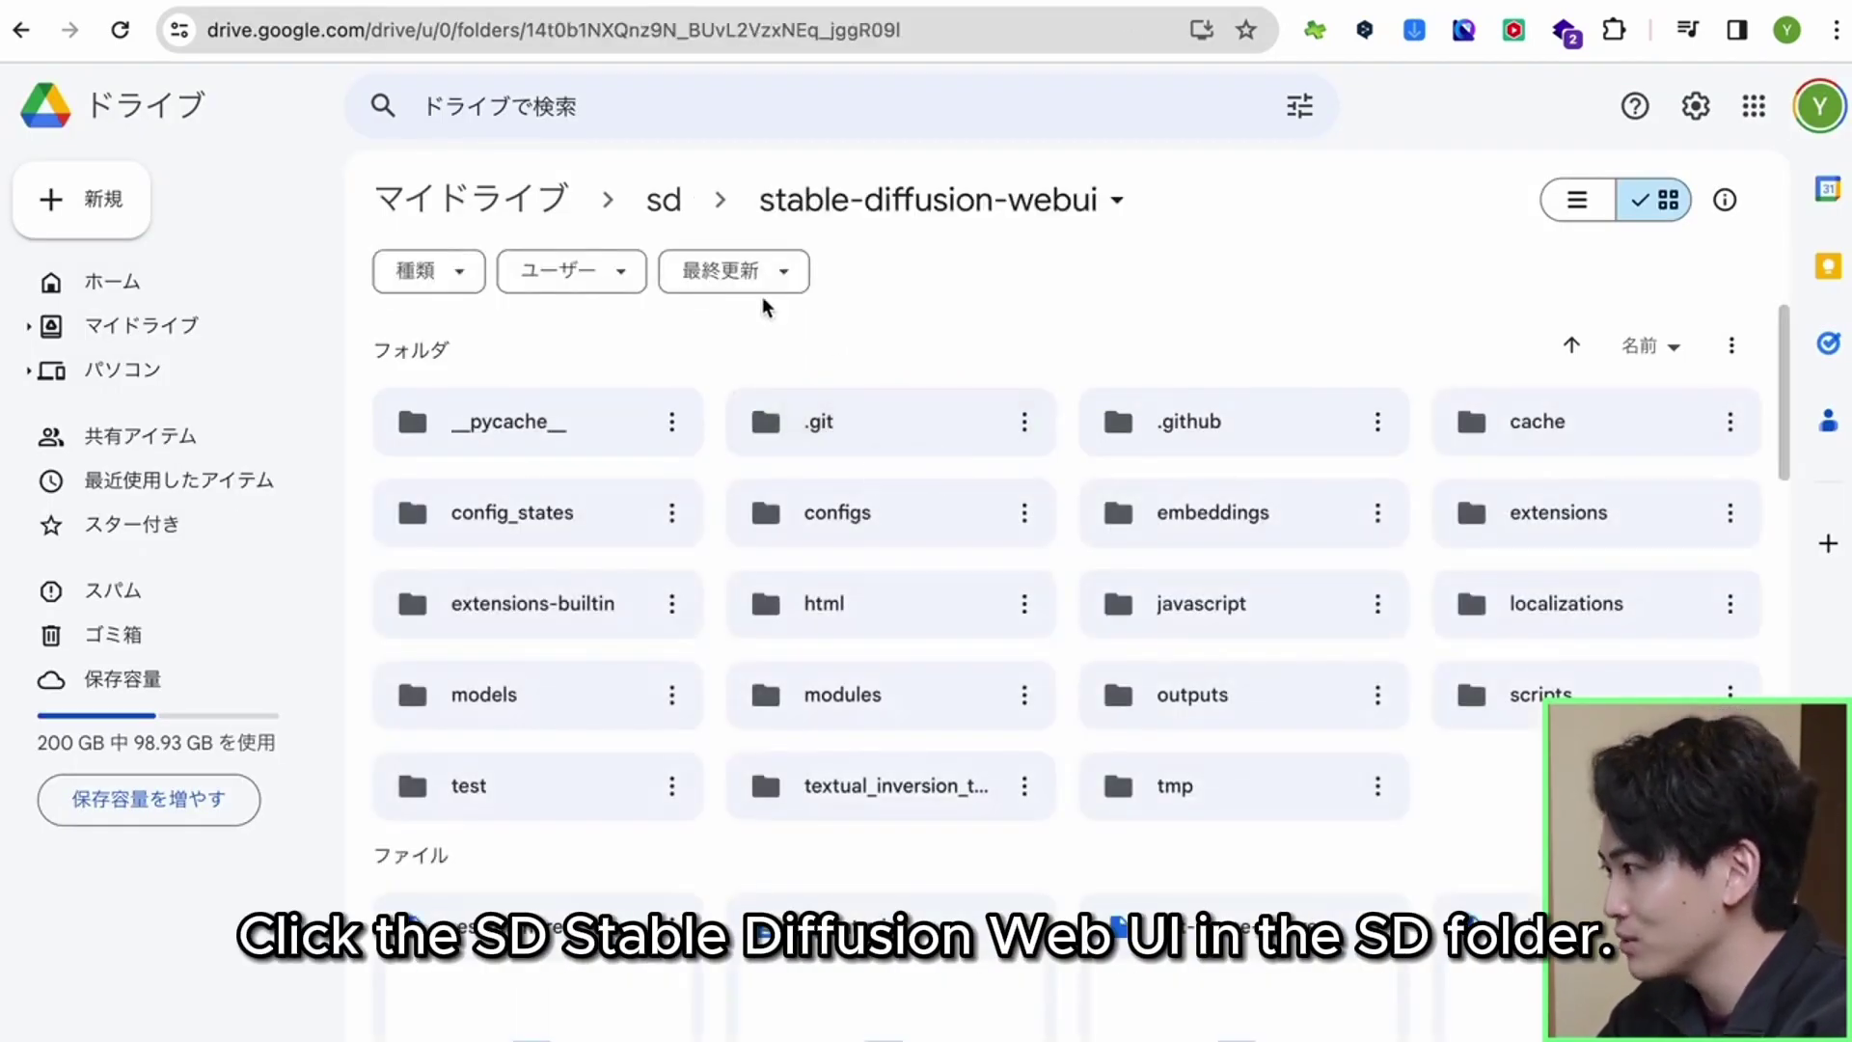
pyautogui.doubleClick(1254, 711)
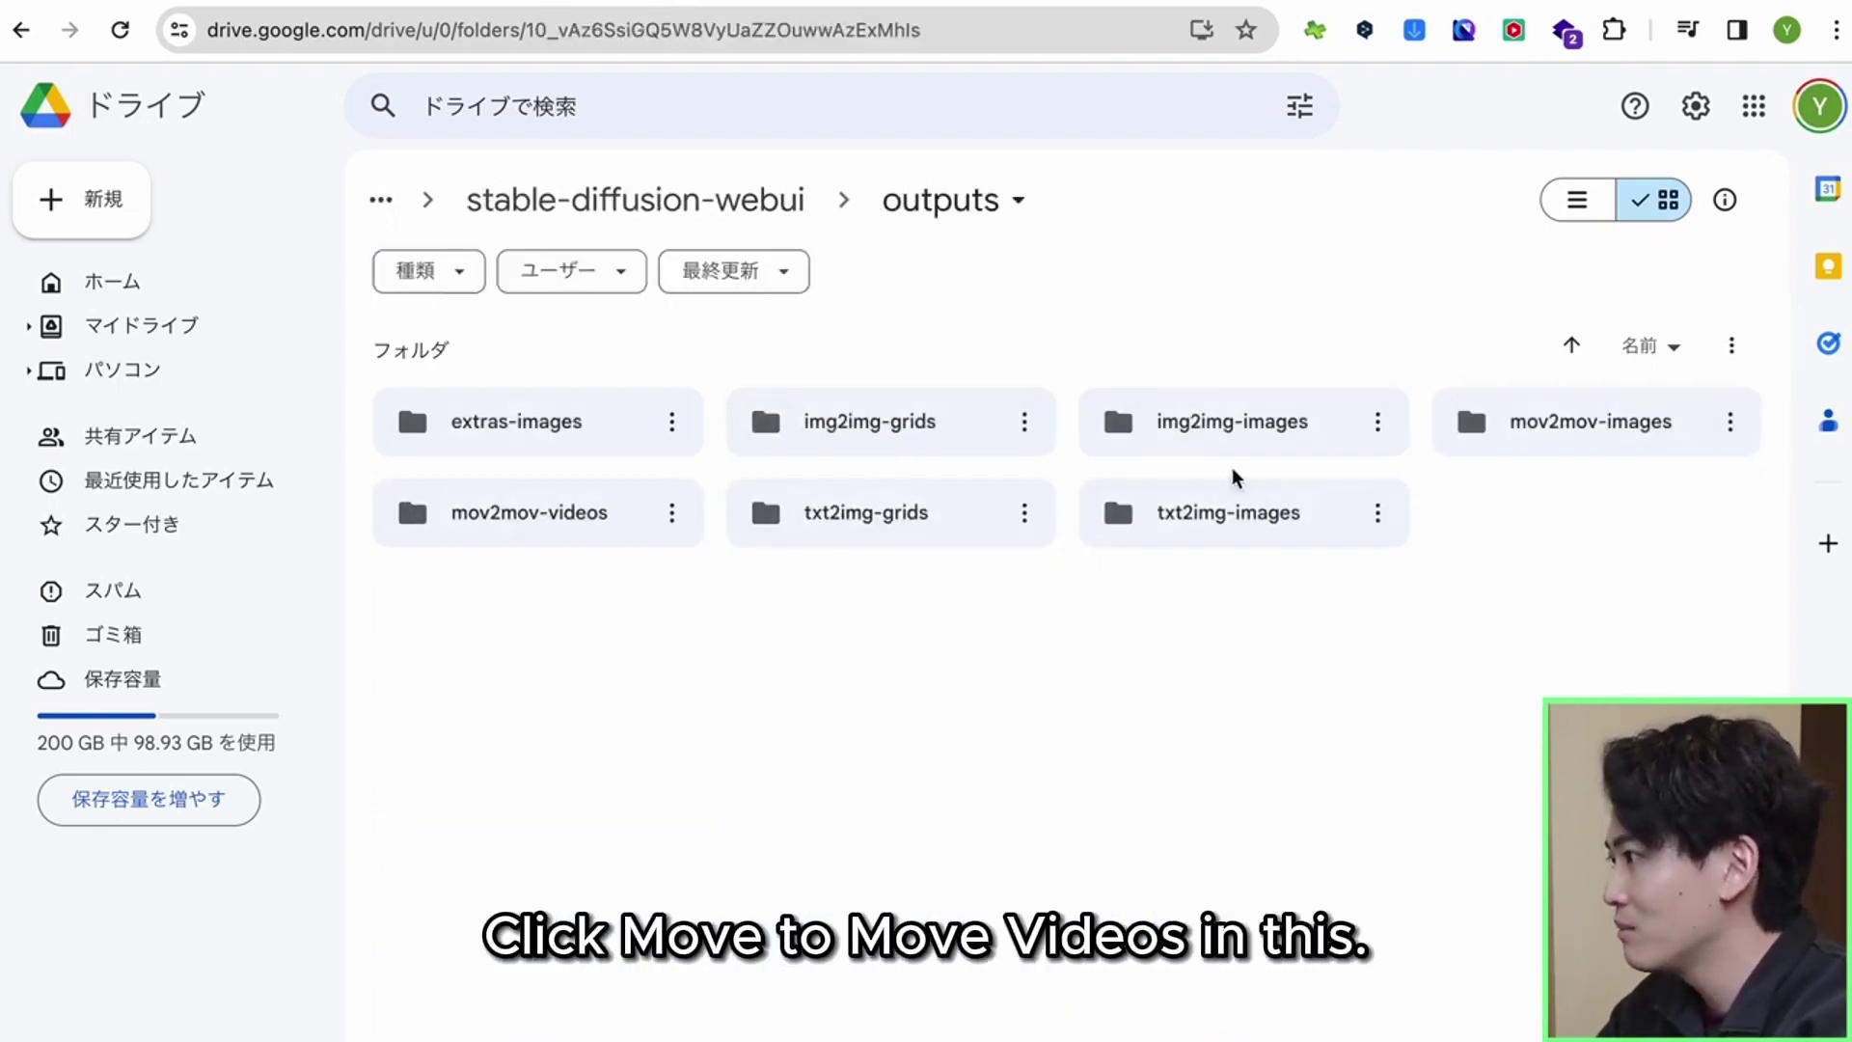
pyautogui.click(566, 536)
pyautogui.doubleClick(564, 530)
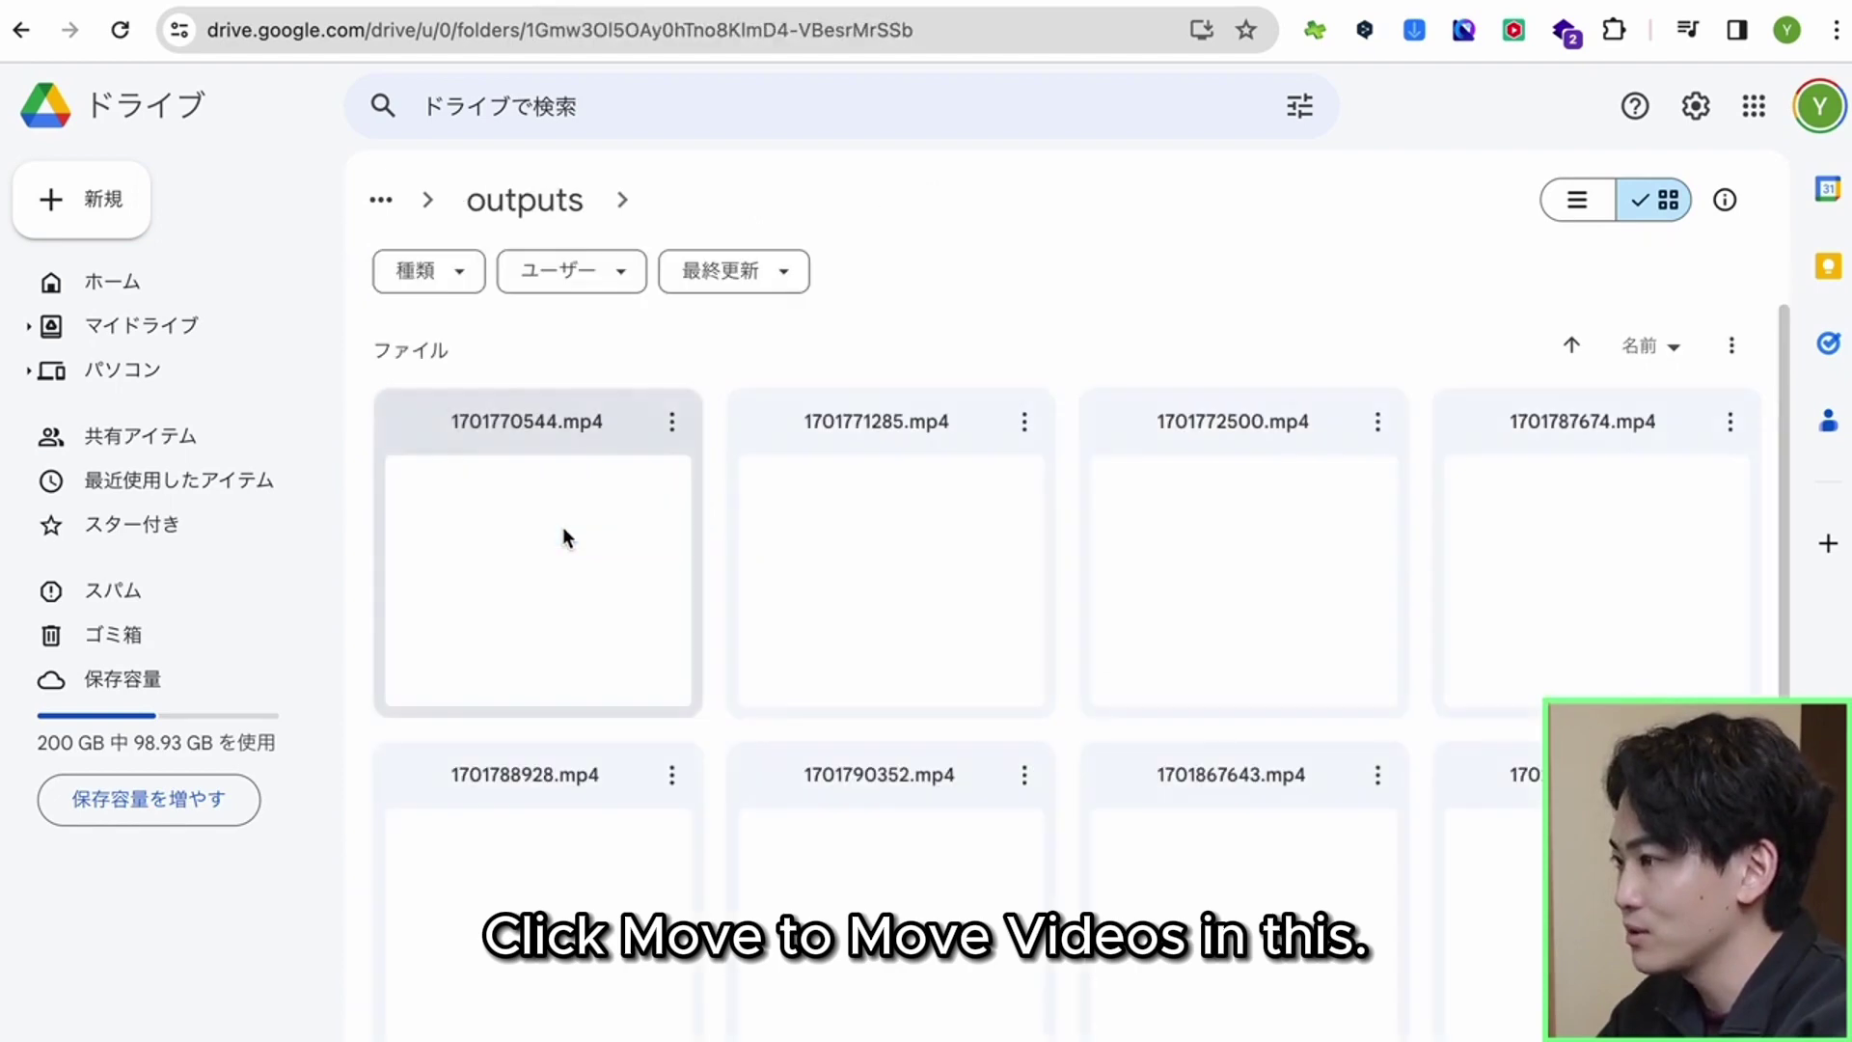
pyautogui.scroll(-10, 599, 463)
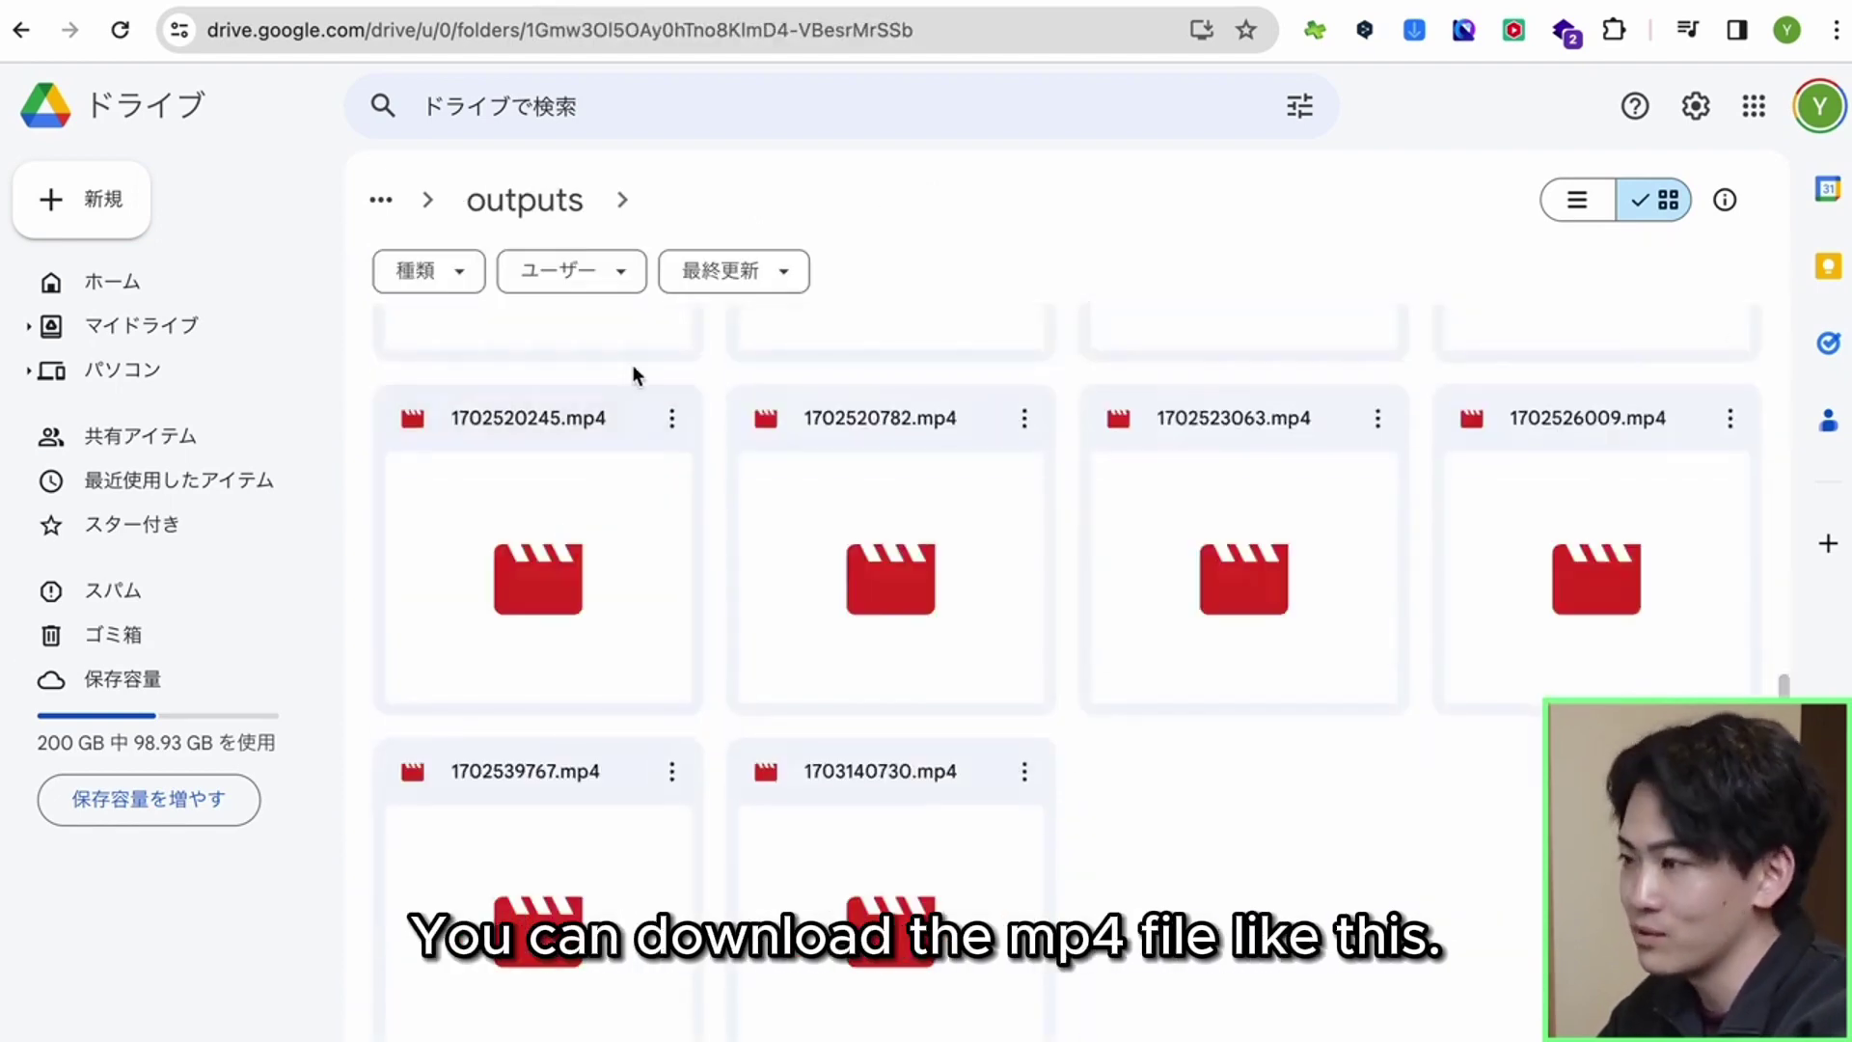